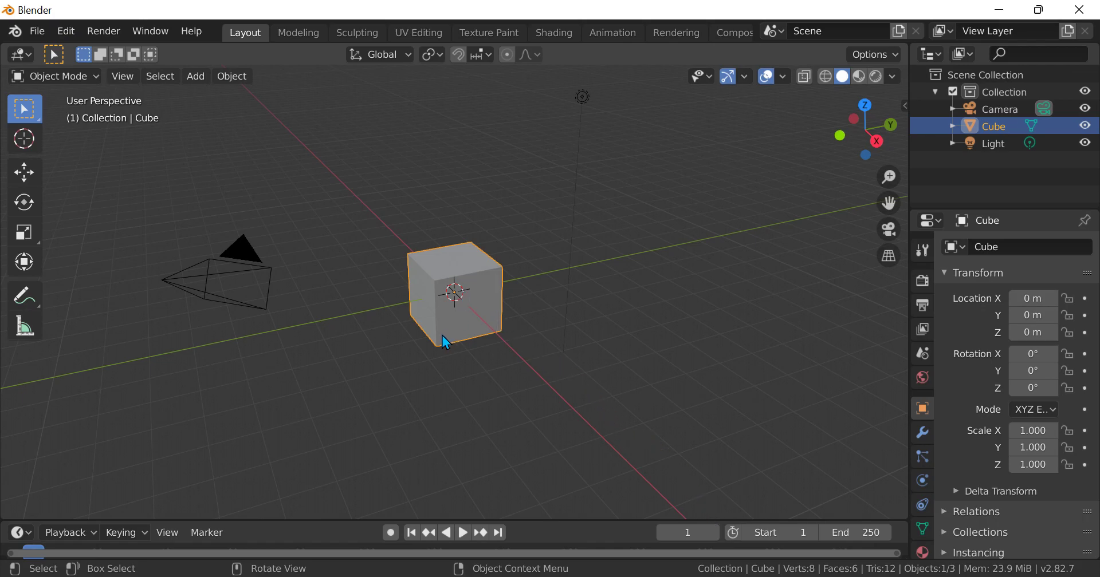
# Delete the default cube from the scene
pyautogui.scroll(1, 441, 336)
pyautogui.scroll(-1, 440, 336)
pyautogui.scroll(5, 483, 302)
pyautogui.scroll(-4, 572, 326)
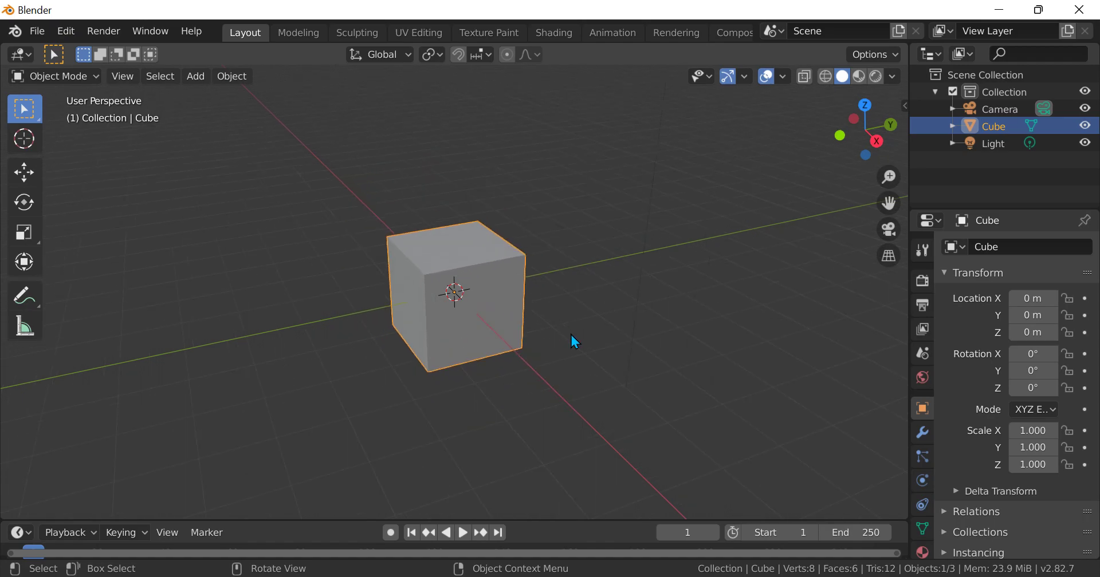
pyautogui.scroll(5, 555, 346)
pyautogui.scroll(-3, 716, 340)
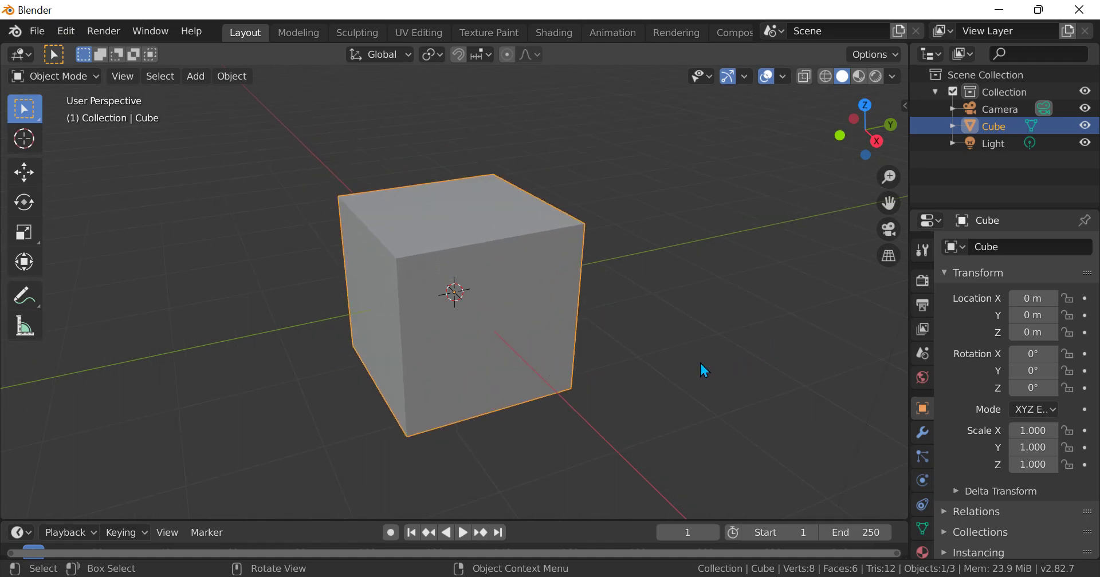
pyautogui.scroll(1, 438, 255)
pyautogui.scroll(-1, 496, 279)
pyautogui.press('Delete')
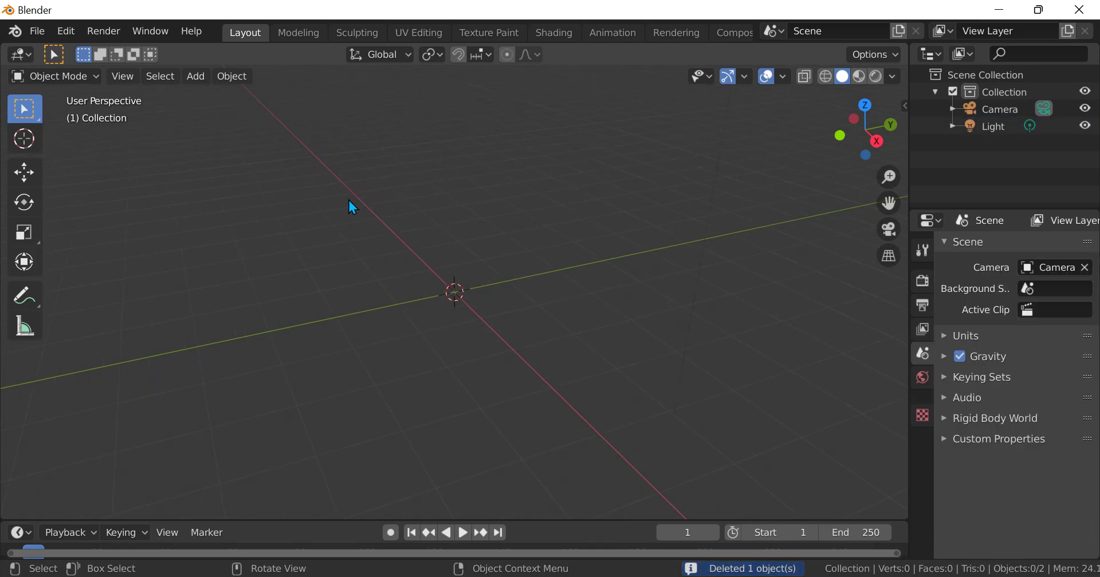
# Add a cylinder mesh at the world origin
pyautogui.hotkey('shift', 'a')
pyautogui.moveTo(403, 163)
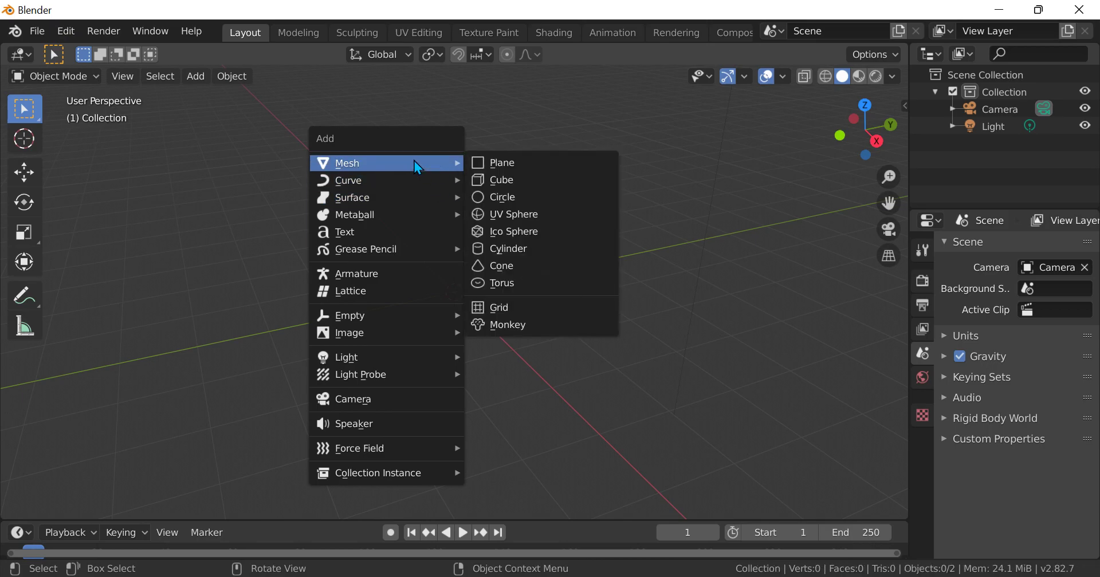
pyautogui.click(561, 249)
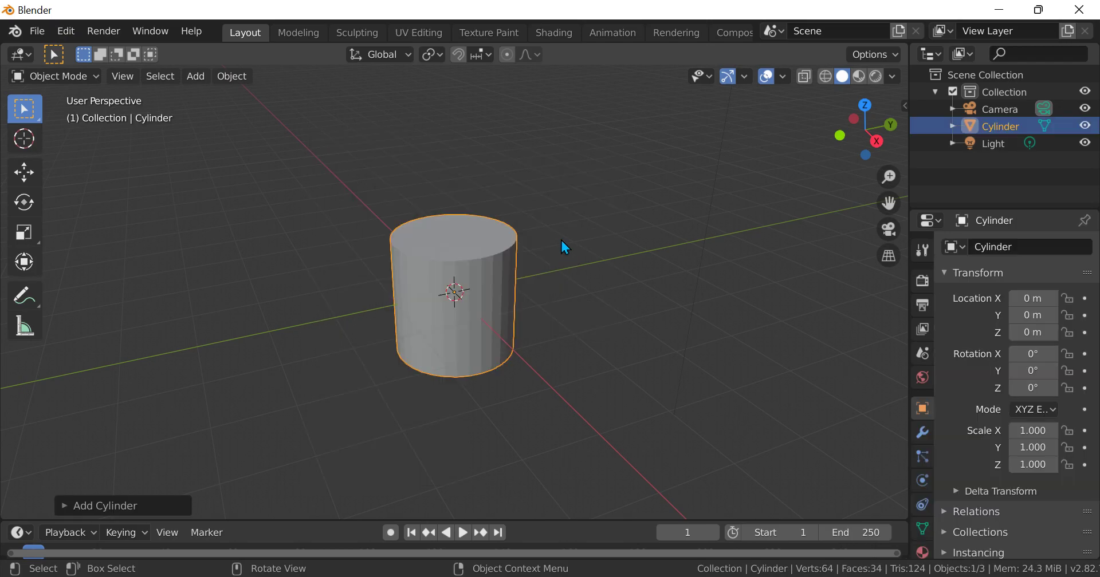
pyautogui.scroll(3, 561, 247)
# In Edit Mode, select only the cylinder's top face and delete it to open the top
pyautogui.press('Tab')
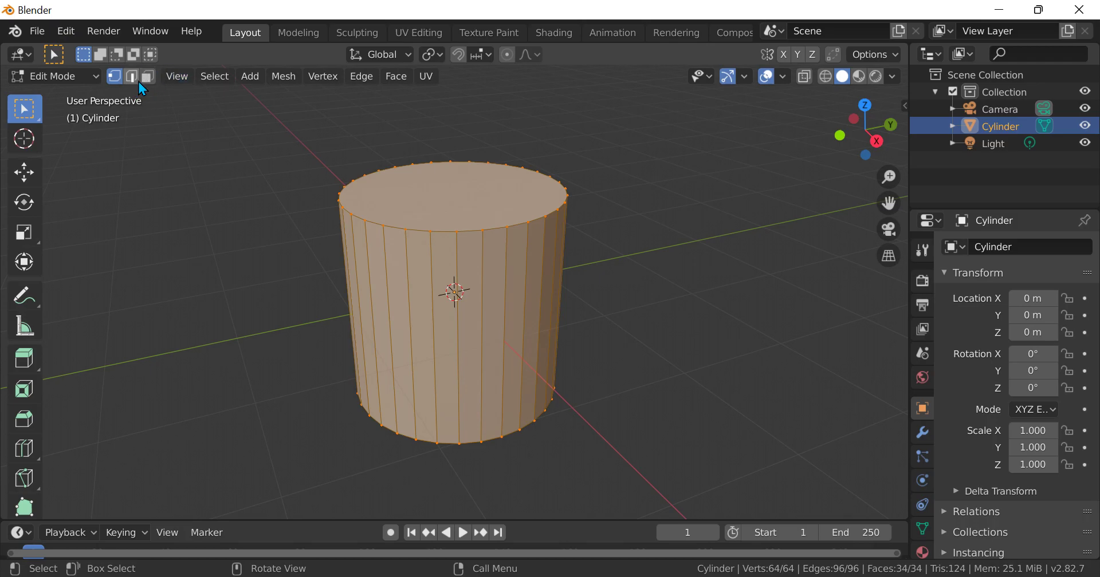
pyautogui.hotkey('alt', 'a')
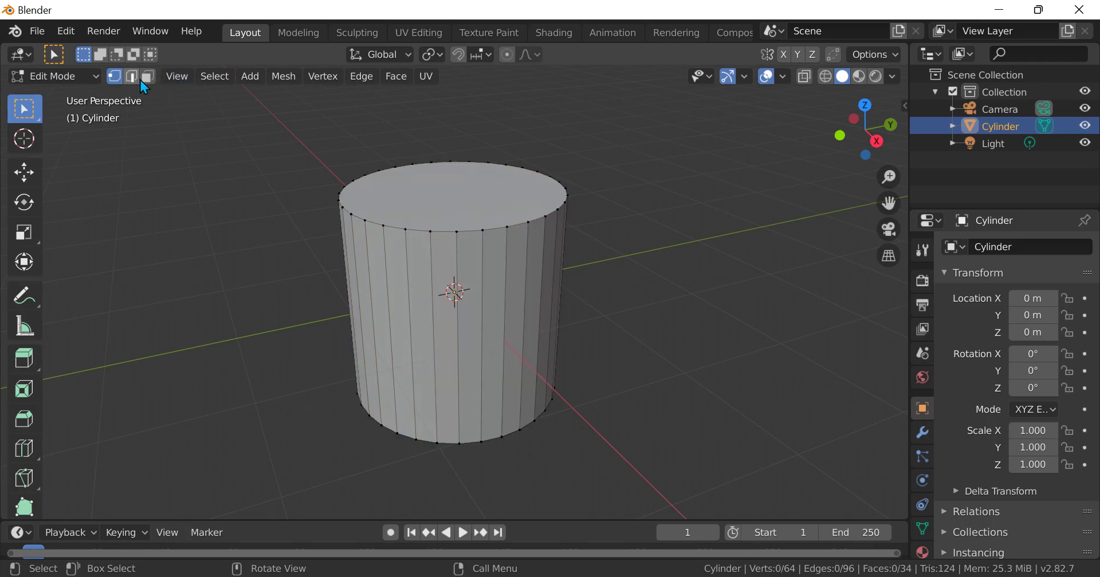
pyautogui.click(436, 199)
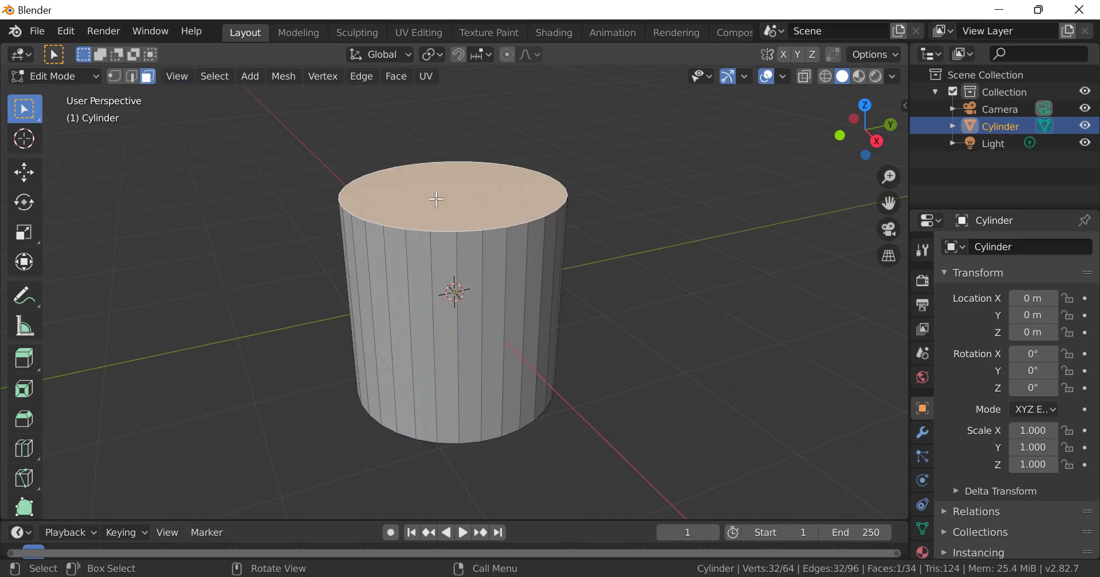
pyautogui.press('x')
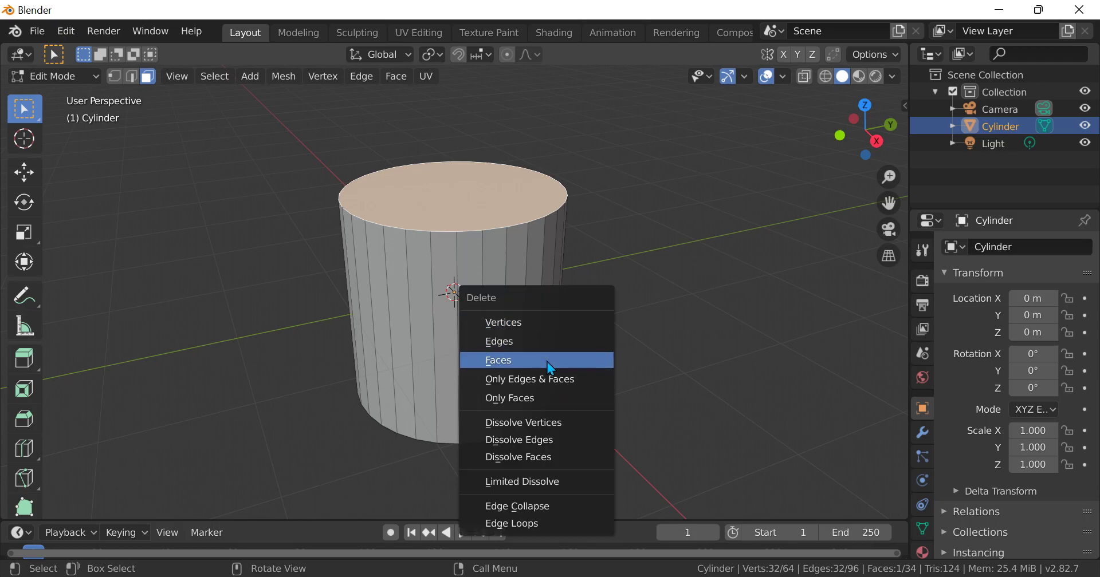
pyautogui.click(548, 362)
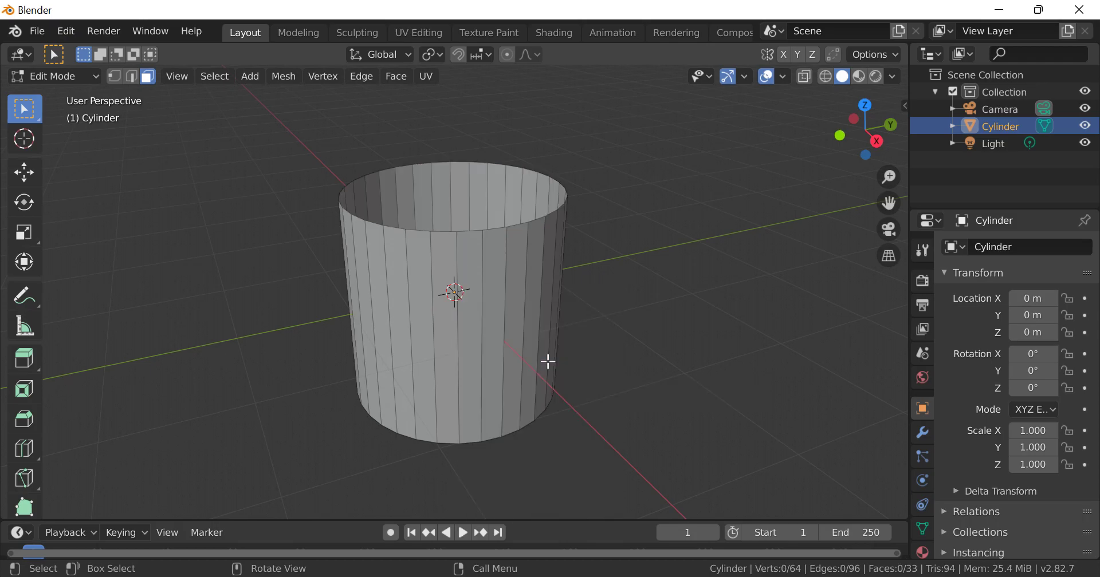
# Return to Object Mode and apply Shade Smooth to the open cylinder
pyautogui.scroll(3, 466, 239)
pyautogui.scroll(-1, 491, 286)
pyautogui.scroll(1, 405, 235)
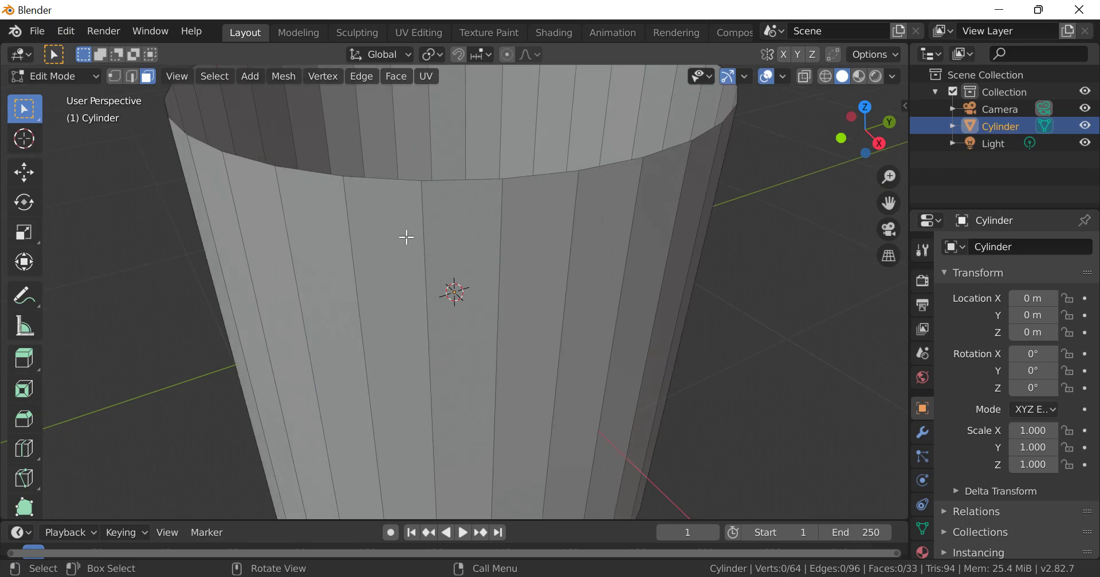
pyautogui.moveTo(405, 236); pyautogui.dragTo(459, 317, button='middle')
pyautogui.scroll(-3, 489, 348)
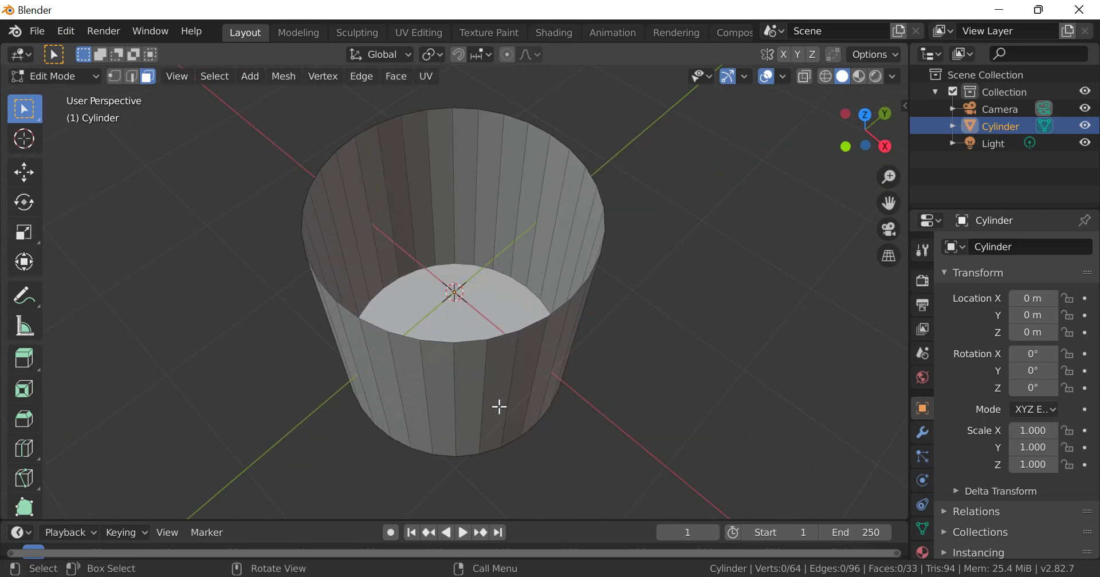
pyautogui.press('Tab')
pyautogui.rightClick(514, 192)
pyautogui.click(517, 193)
# Examine the wall thickness along the open cylinder's rim from close up
pyautogui.scroll(2, 596, 326)
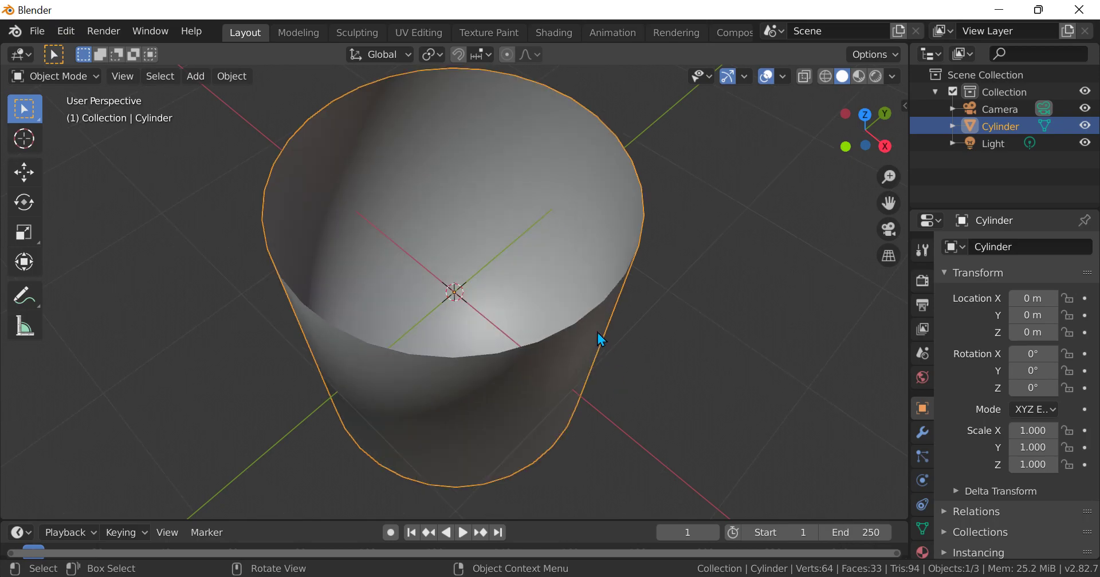
pyautogui.scroll(4, 607, 355)
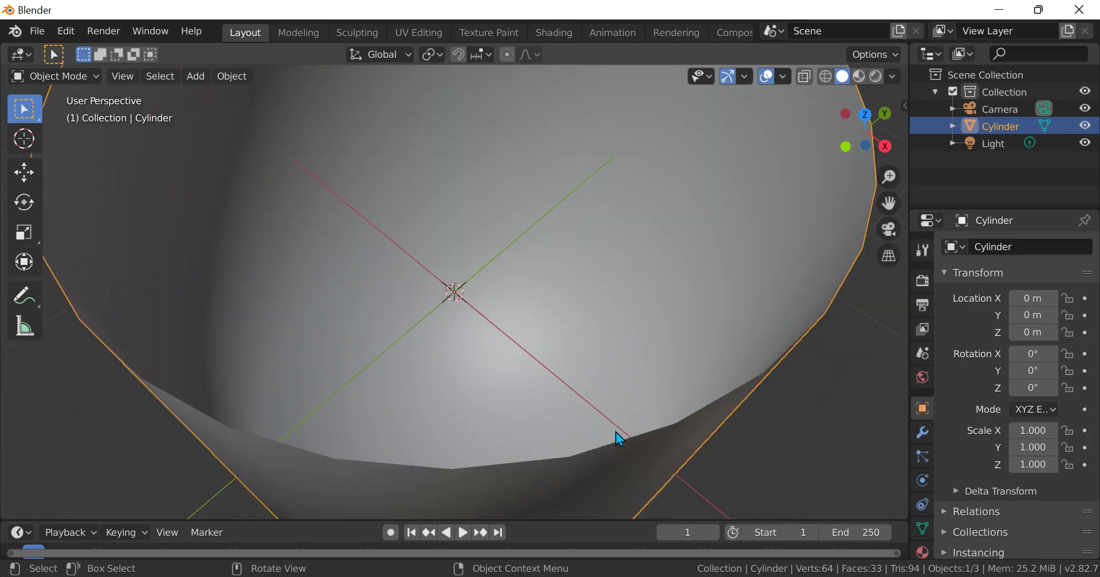
pyautogui.scroll(2, 618, 435)
pyautogui.scroll(3, 630, 404)
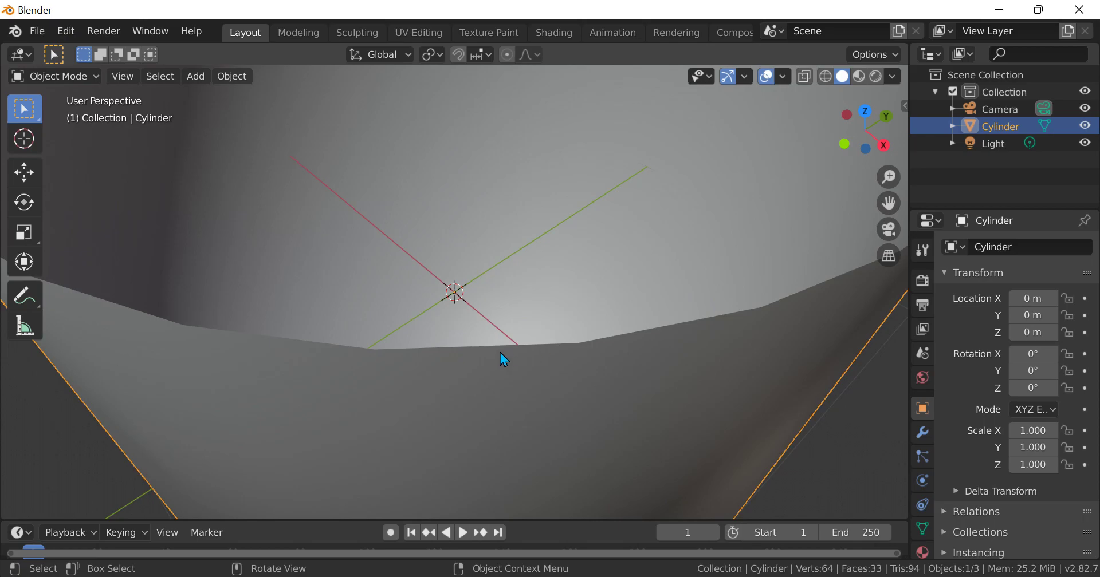
pyautogui.scroll(-4, 515, 355)
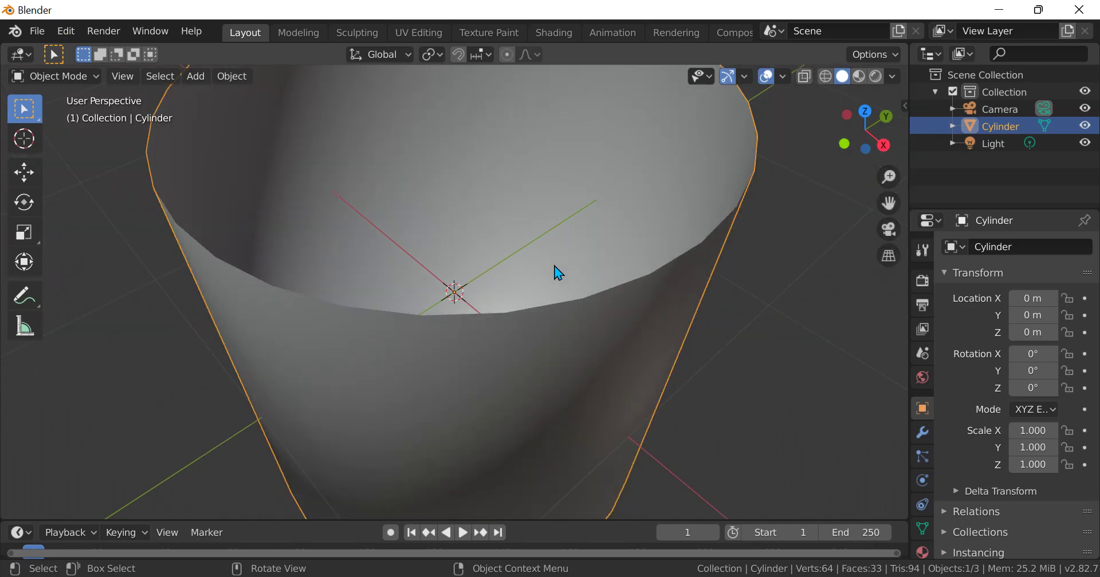
pyautogui.scroll(-3, 573, 281)
pyautogui.scroll(6, 521, 292)
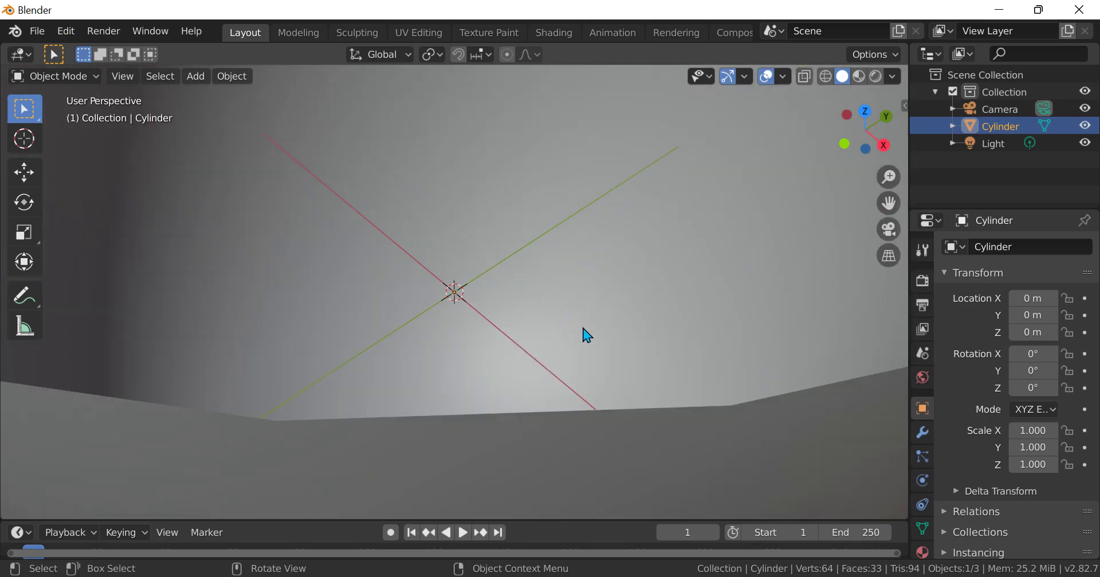
pyautogui.scroll(-4, 685, 422)
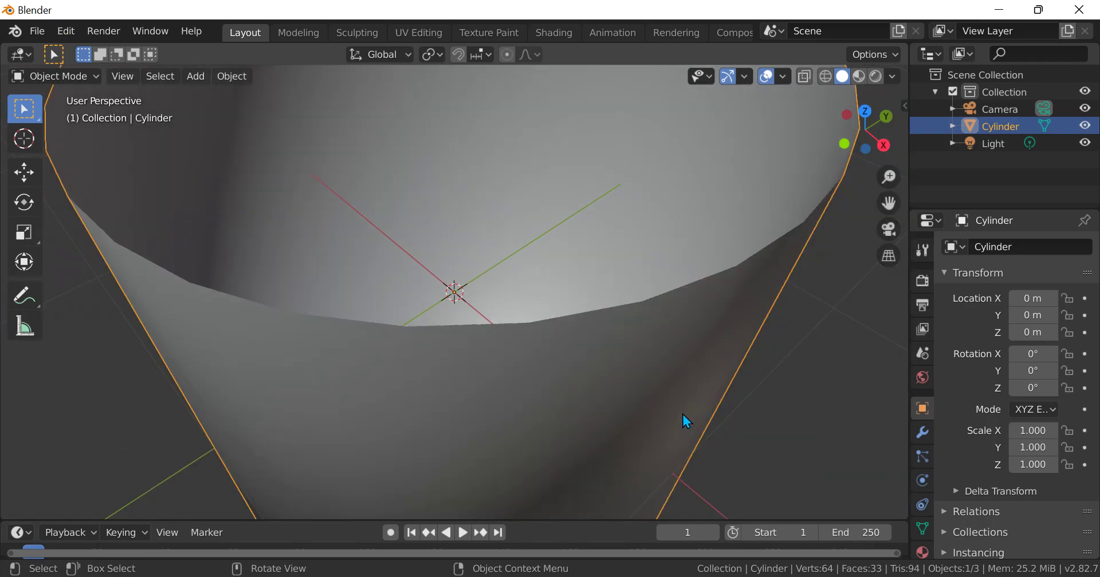
pyautogui.scroll(3, 480, 318)
pyautogui.scroll(2, 481, 319)
pyautogui.scroll(-4, 671, 486)
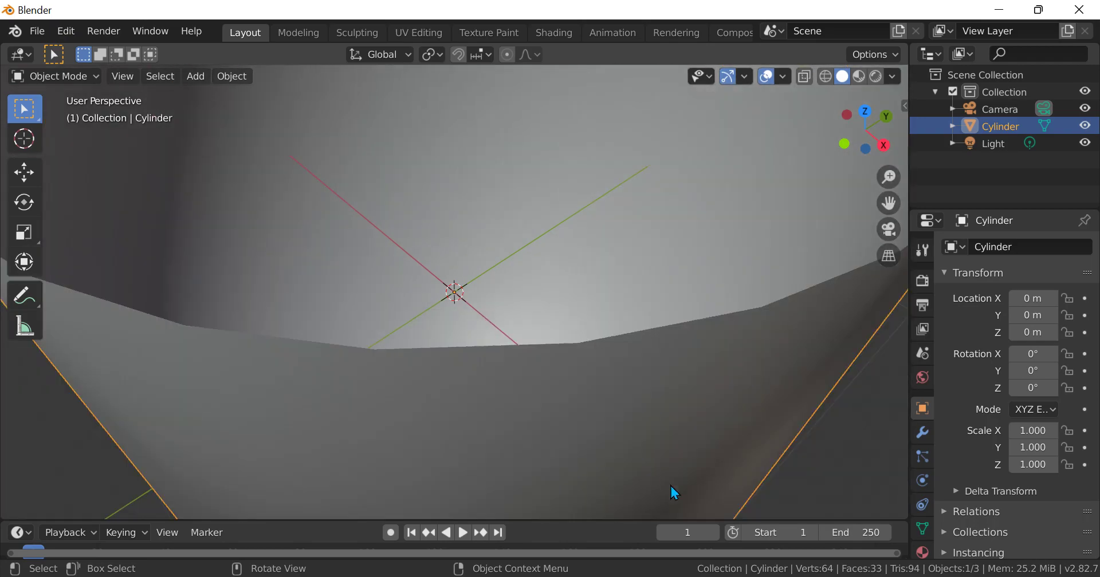
pyautogui.scroll(-1, 915, 458)
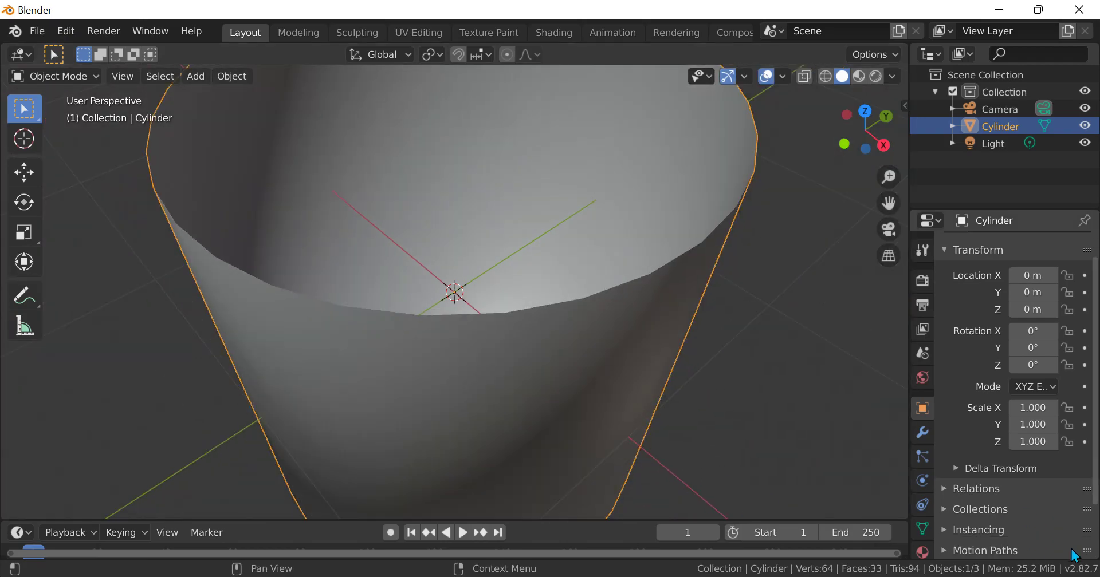
# Add a Solidify modifier to the open cylinder
pyautogui.click(920, 434)
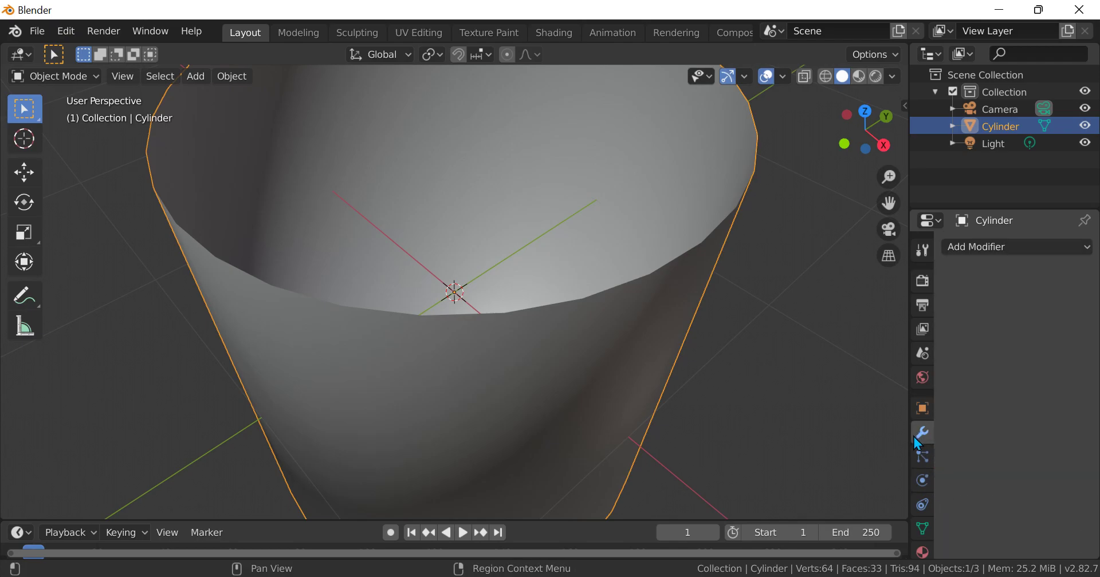
pyautogui.scroll(-4, 645, 304)
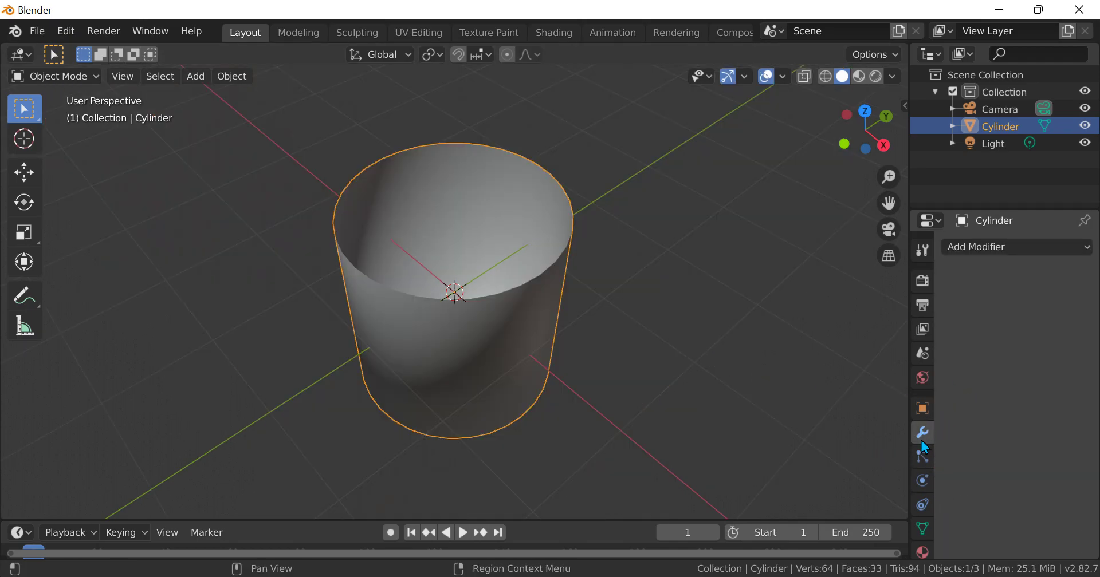
pyautogui.click(1002, 251)
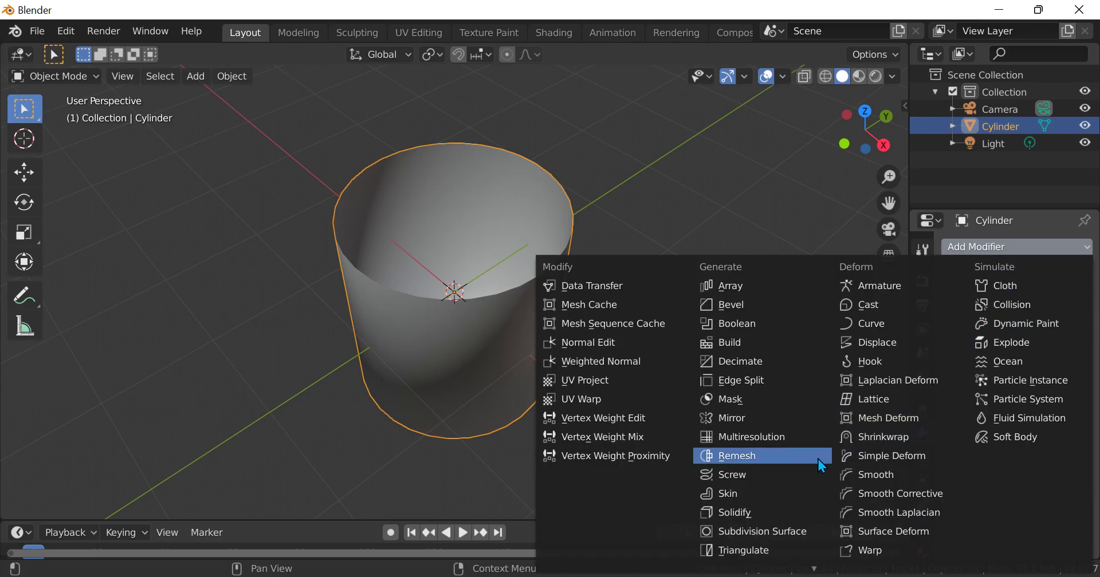
pyautogui.click(754, 517)
# Set the Solidify modifier's thickness to 0.08 m and view the thickened rim
pyautogui.click(1005, 344)
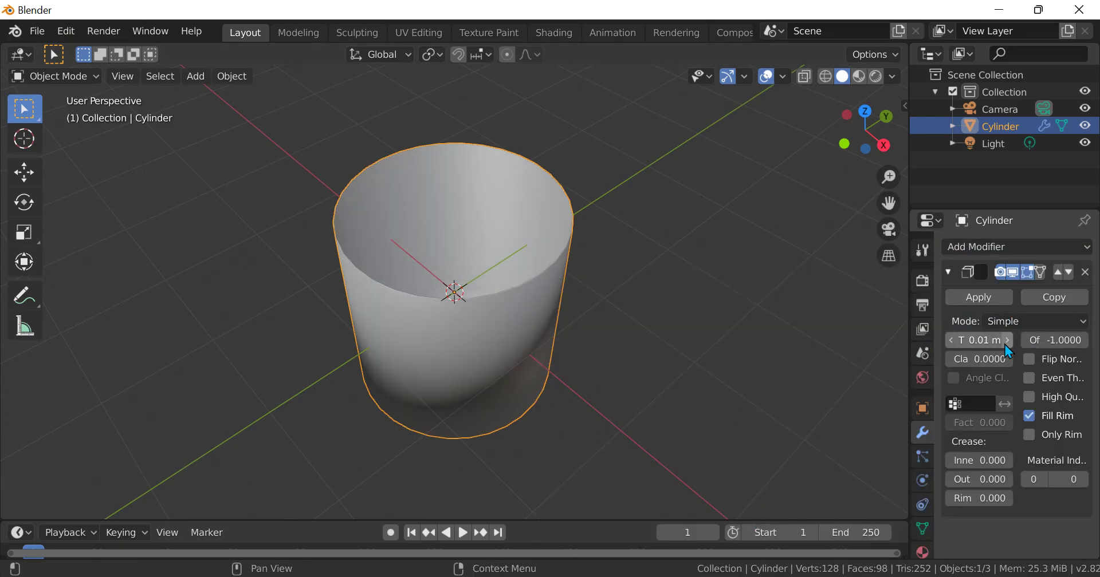
pyautogui.click(1005, 345)
pyautogui.click(1005, 345)
pyautogui.click(1005, 345)
pyautogui.click(1005, 345)
pyautogui.click(1005, 346)
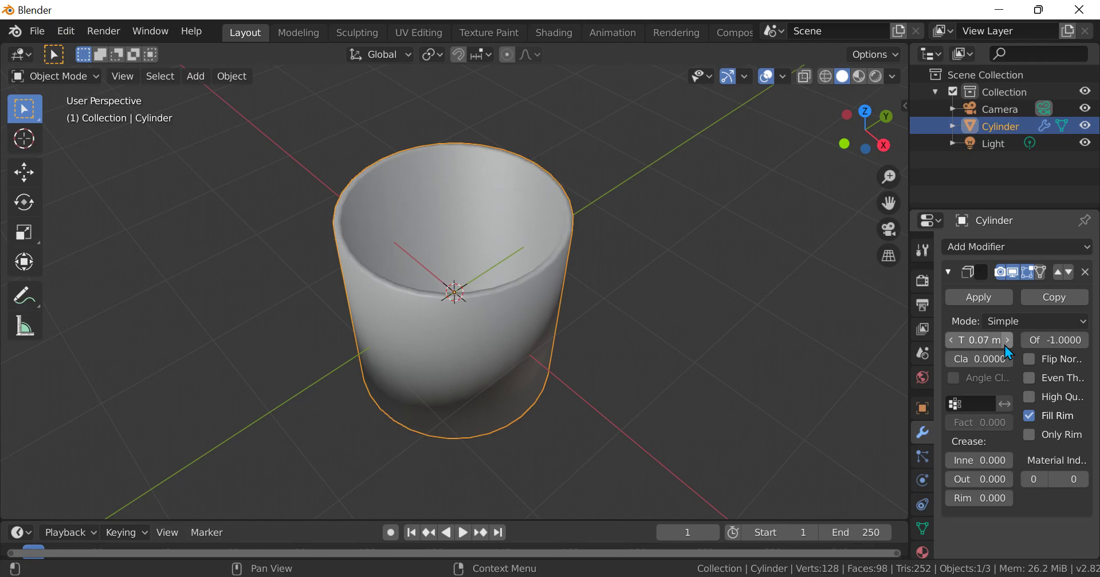
pyautogui.click(1004, 346)
pyautogui.scroll(6, 635, 359)
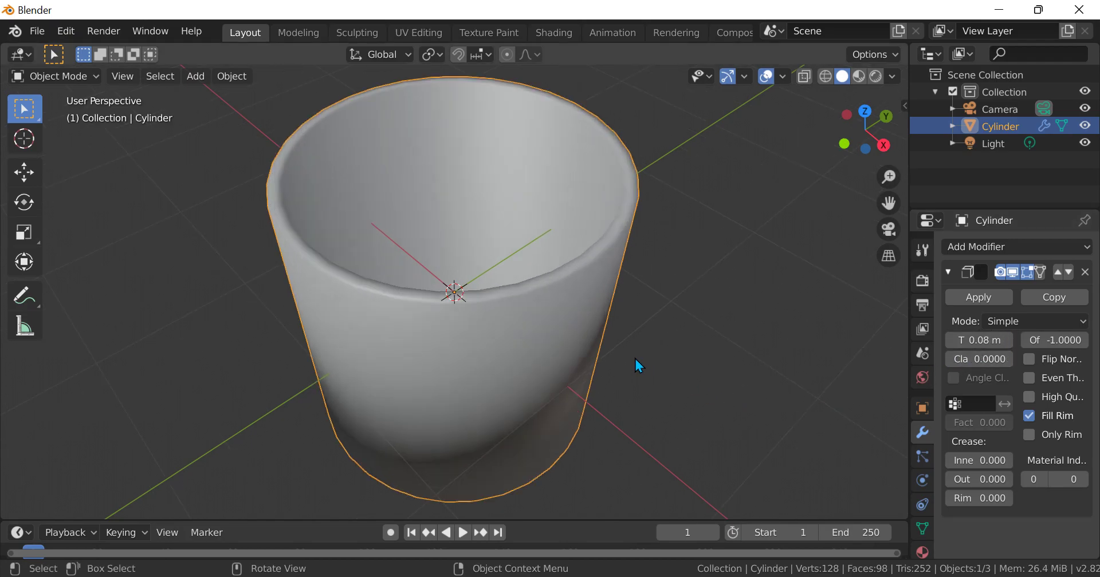
pyautogui.moveTo(631, 364); pyautogui.dragTo(602, 363, button='middle')
pyautogui.scroll(-5, 601, 363)
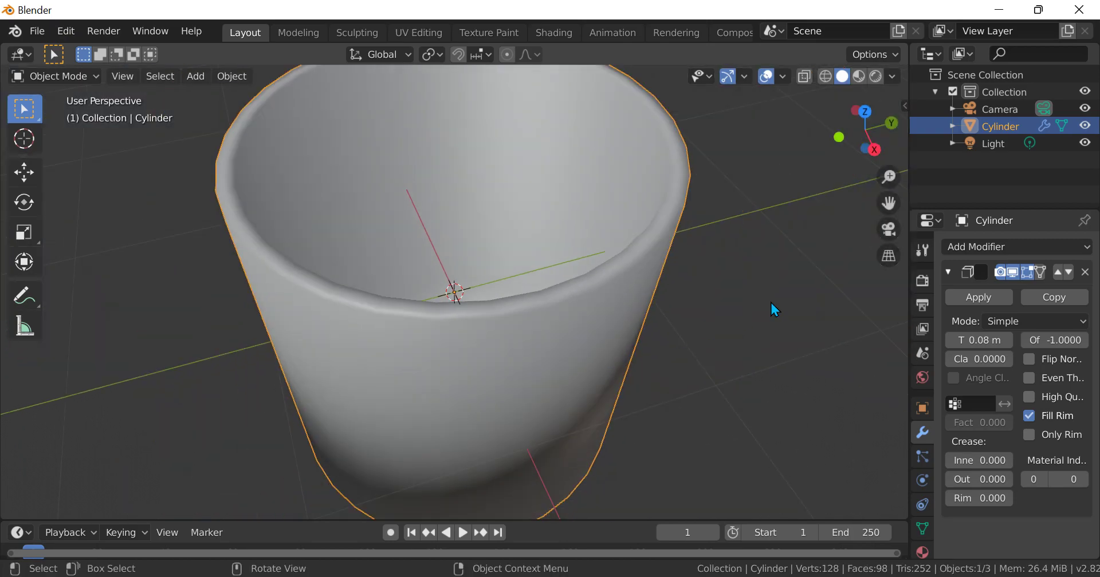
# Try thicker cylinder walls by raising the Solidify thickness to 0.34 m, 1 m and 0.99 m
pyautogui.click(1007, 339)
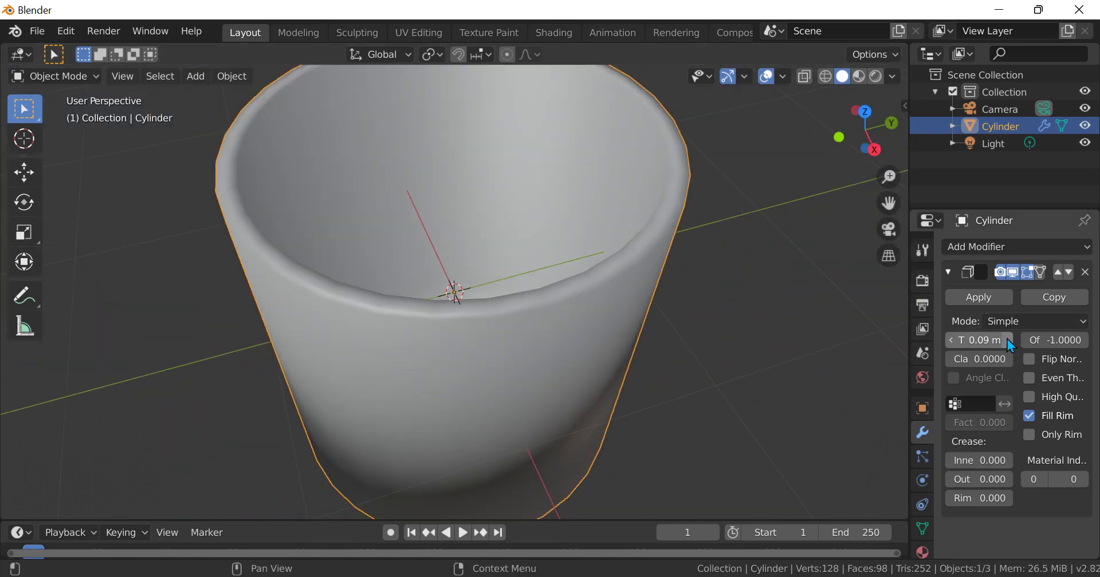
pyautogui.click(1007, 339)
pyautogui.click(1007, 339)
pyautogui.click(1007, 339)
pyautogui.click(1007, 339)
pyautogui.click(1007, 339)
pyautogui.click(1006, 339)
pyautogui.click(1007, 339)
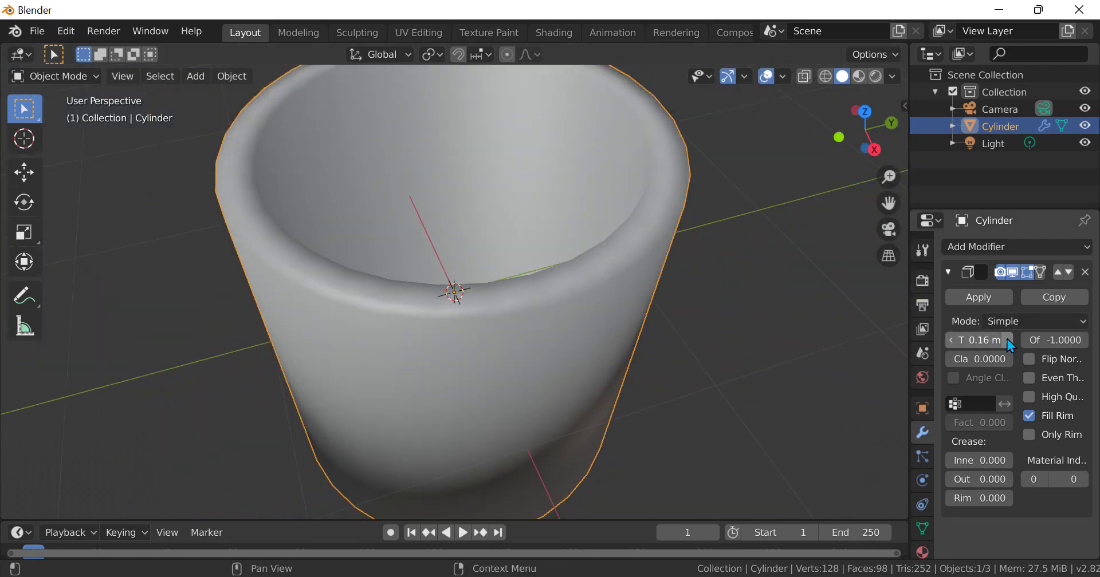
pyautogui.click(1007, 339)
pyautogui.click(1007, 339)
pyautogui.click(1006, 339)
pyautogui.click(1007, 339)
pyautogui.click(1007, 339)
pyautogui.click(1007, 339)
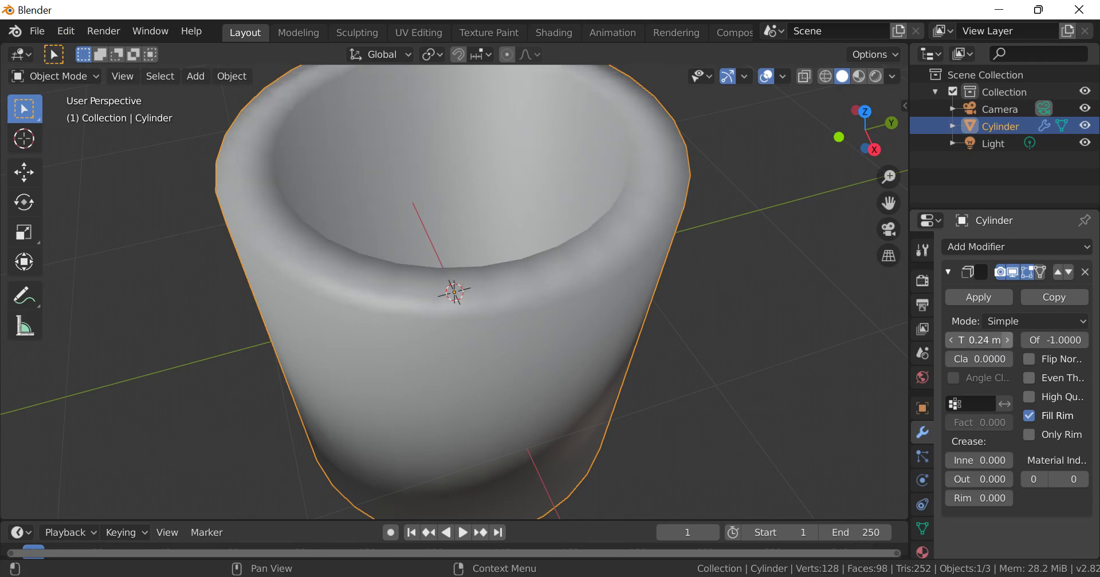
pyautogui.click(1007, 339)
pyautogui.click(1006, 339)
pyautogui.moveTo(1003, 338); pyautogui.dragTo(1003, 336)
pyautogui.scroll(-5, 608, 376)
pyautogui.moveTo(541, 338); pyautogui.dragTo(510, 339, button='middle')
pyautogui.scroll(6, 395, 215)
pyautogui.scroll(-2, 660, 347)
pyautogui.scroll(-1, 660, 348)
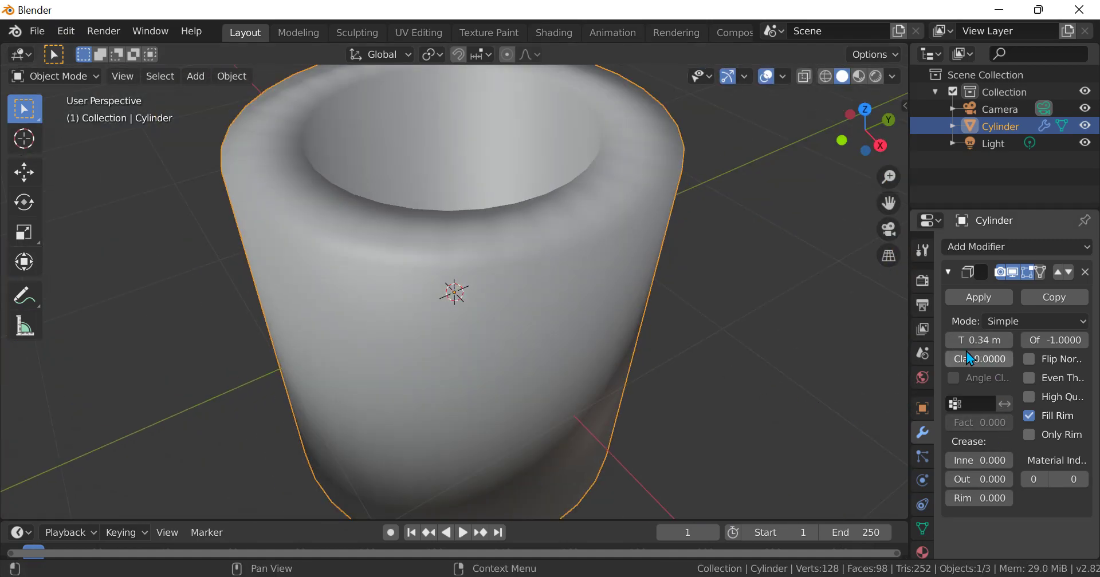
pyautogui.moveTo(969, 343)
pyautogui.mouseDown()
pyautogui.moveTo(1002, 341)
pyautogui.moveTo(981, 341)
pyautogui.mouseUp()
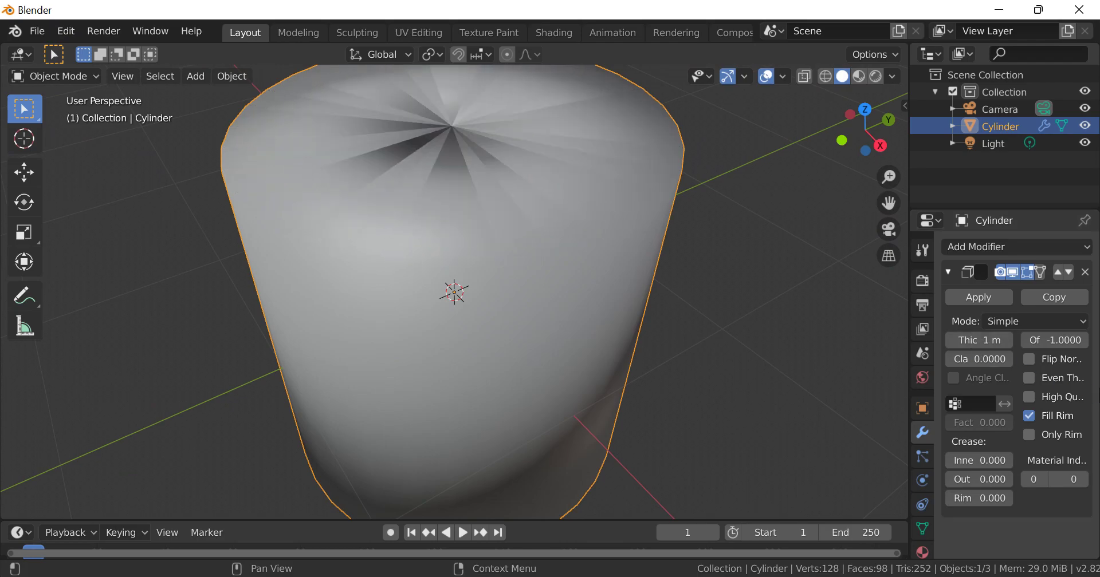
pyautogui.click(951, 340)
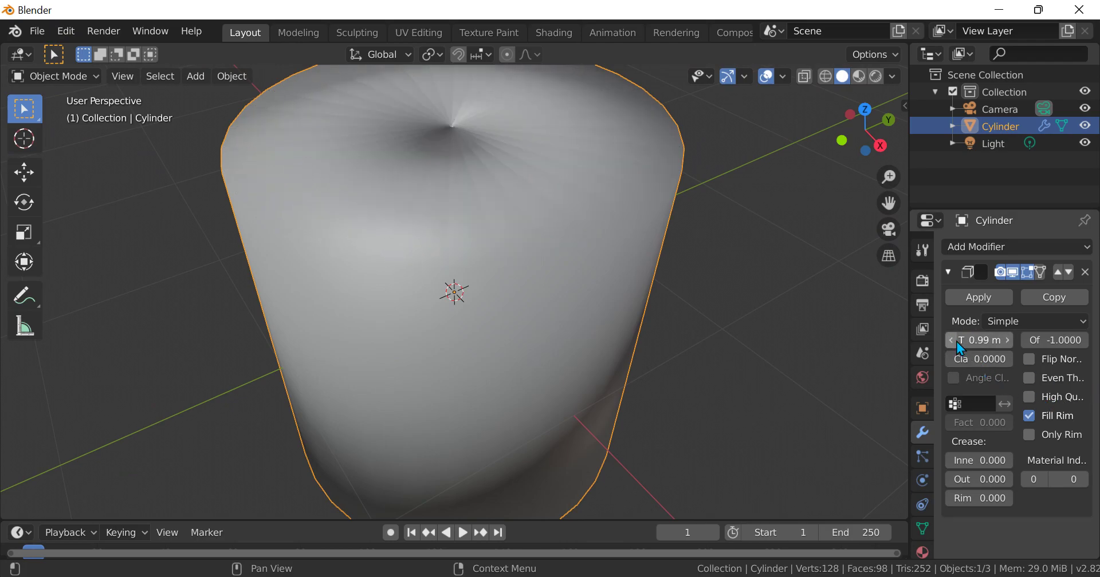
# Reduce the Solidify thickness to 0.08 m and inspect the inside of the cylinder
pyautogui.moveTo(995, 341); pyautogui.dragTo(927, 341)
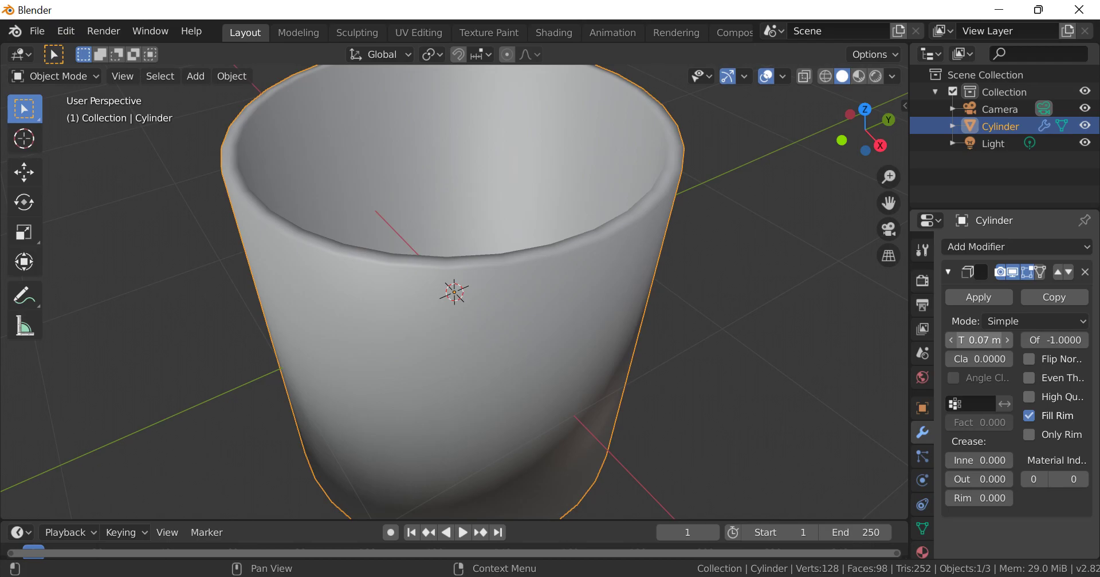
pyautogui.click(1004, 344)
pyautogui.scroll(2, 531, 269)
pyautogui.moveTo(531, 269); pyautogui.dragTo(542, 299, button='middle')
pyautogui.scroll(-4, 543, 299)
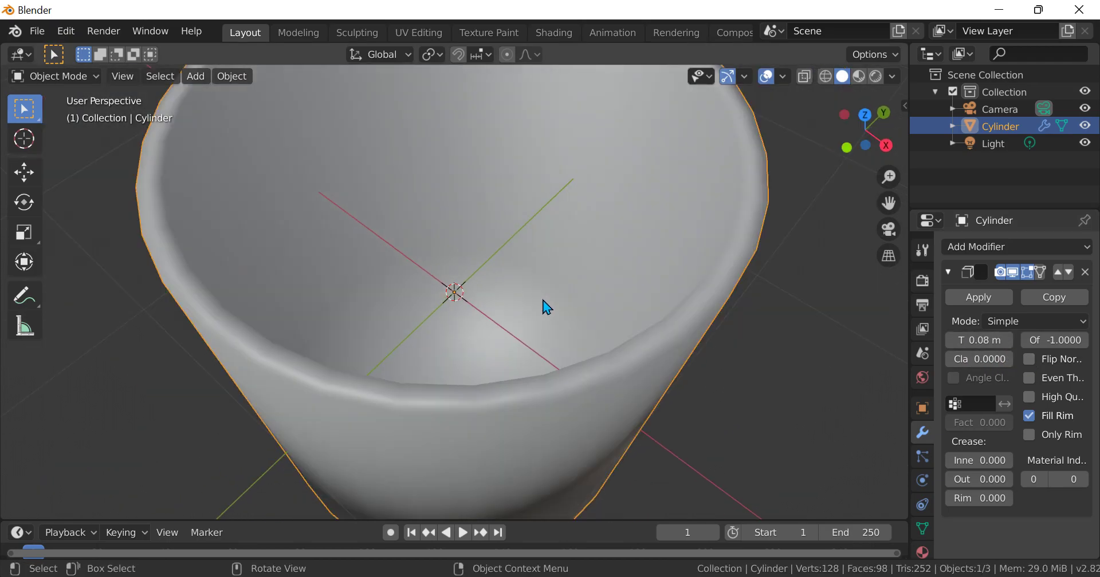
# Add a torus mesh around the middle of the hollow cylinder
pyautogui.scroll(4, 416, 298)
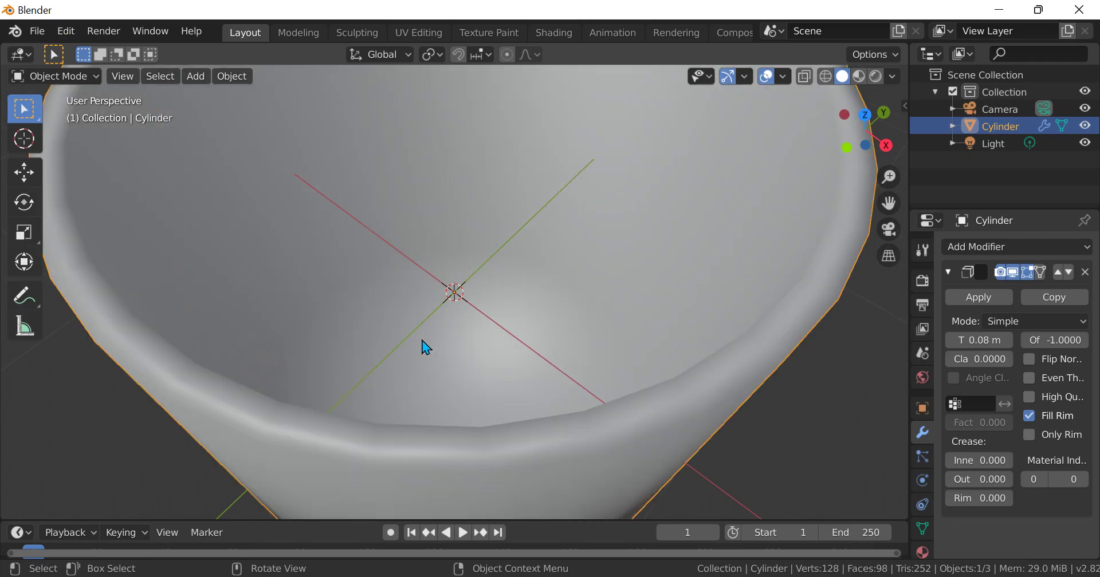
pyautogui.moveTo(379, 308); pyautogui.dragTo(341, 251, button='middle')
pyautogui.scroll(-5, 355, 261)
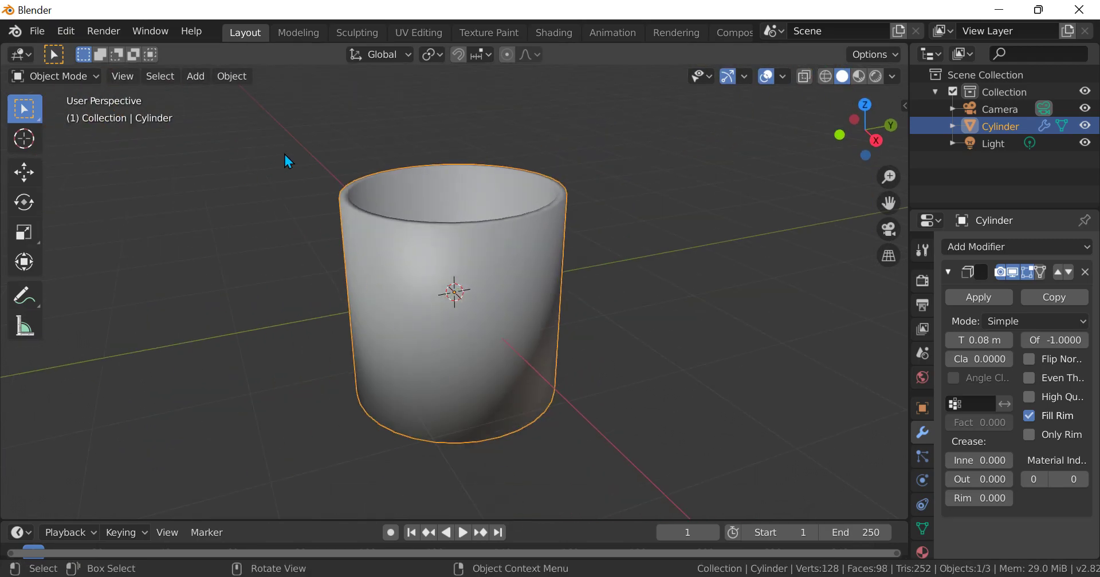
pyautogui.scroll(4, 402, 383)
pyautogui.scroll(-6, 314, 371)
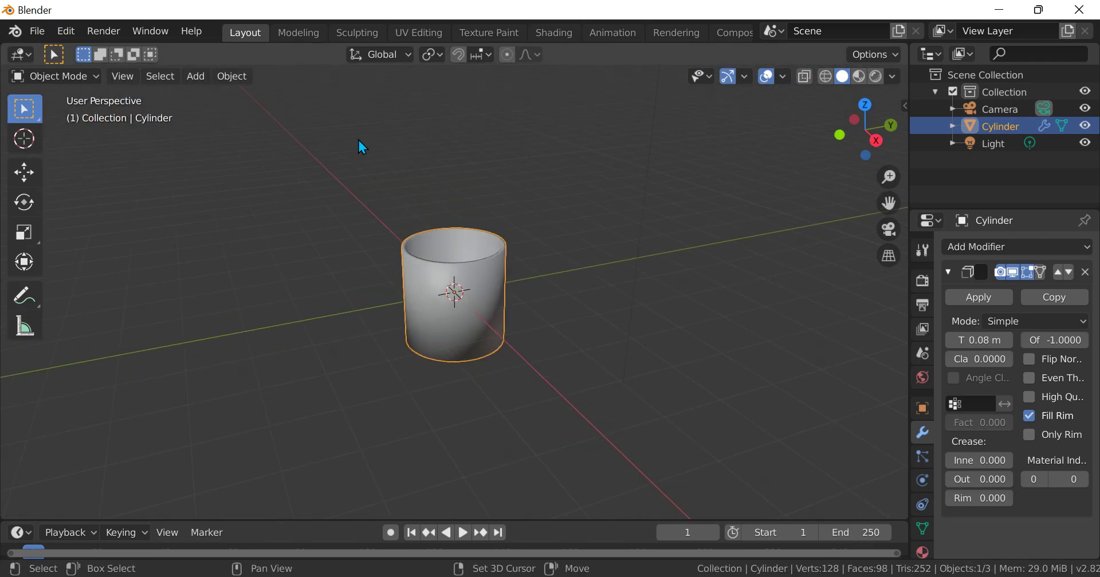
pyautogui.hotkey('shift', 'a')
pyautogui.moveTo(363, 145)
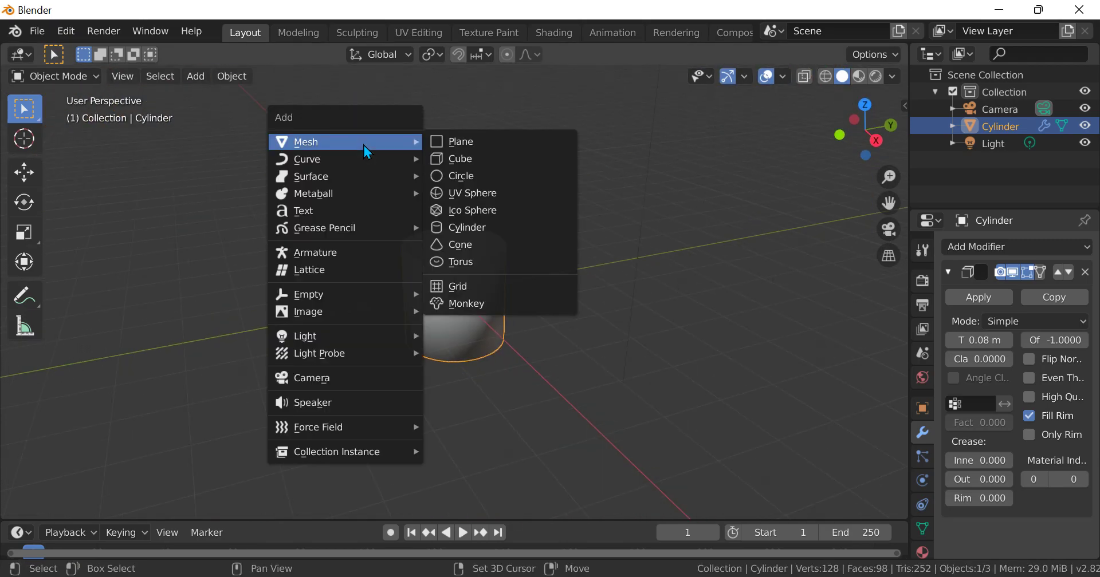
pyautogui.click(538, 264)
pyautogui.rightClick(524, 250)
pyautogui.click(526, 245)
pyautogui.scroll(5, 525, 245)
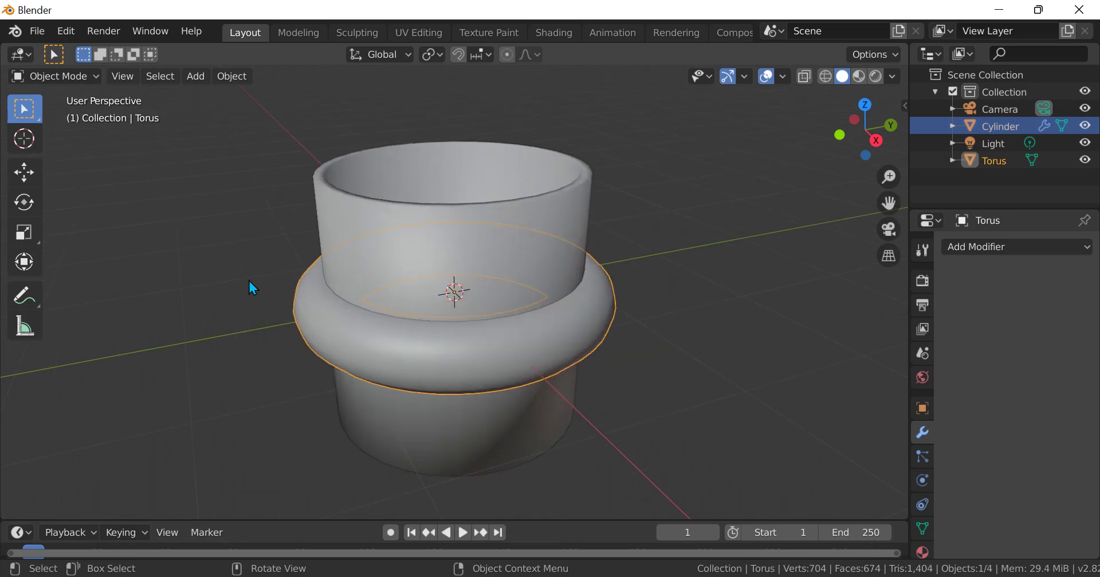
# Move the torus along the negative Y axis until it stands clear of the cylinder
pyautogui.click(24, 172)
pyautogui.moveTo(514, 281); pyautogui.dragTo(312, 372)
pyautogui.scroll(-4, 362, 360)
pyautogui.moveTo(316, 324); pyautogui.dragTo(338, 345)
# Rotate the torus 90° about the global Y axis so its ring faces the right orthographic view
pyautogui.press('KP_1')
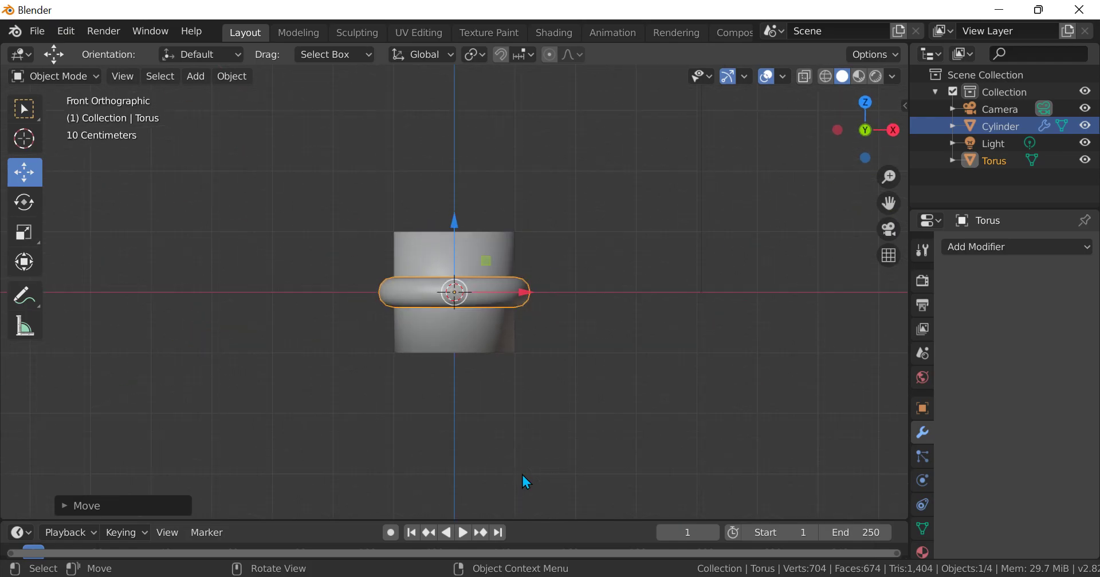
pyautogui.press('KP_3')
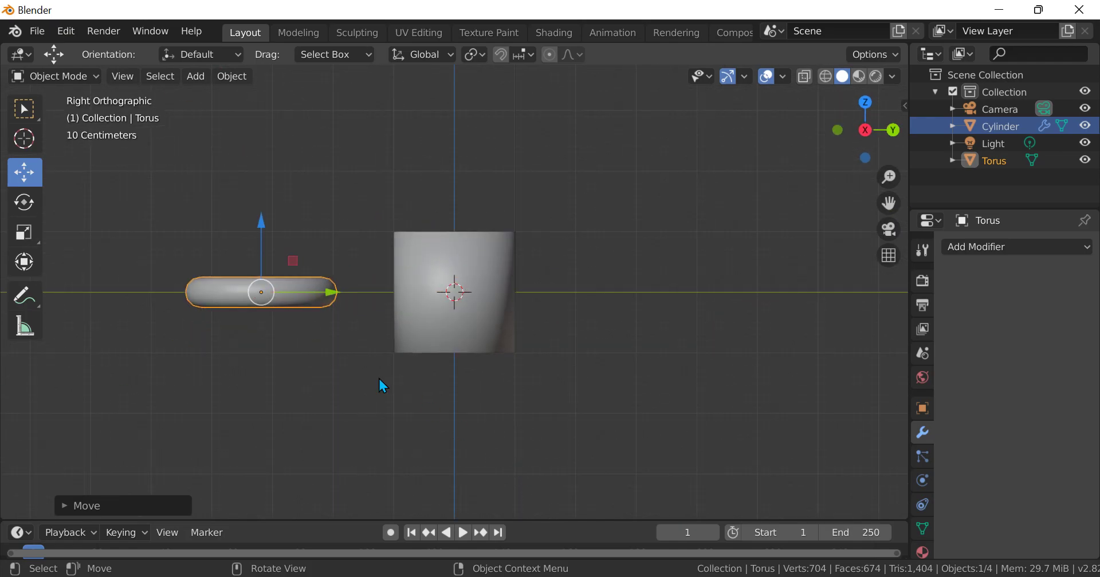
pyautogui.press('r')
pyautogui.write('y')
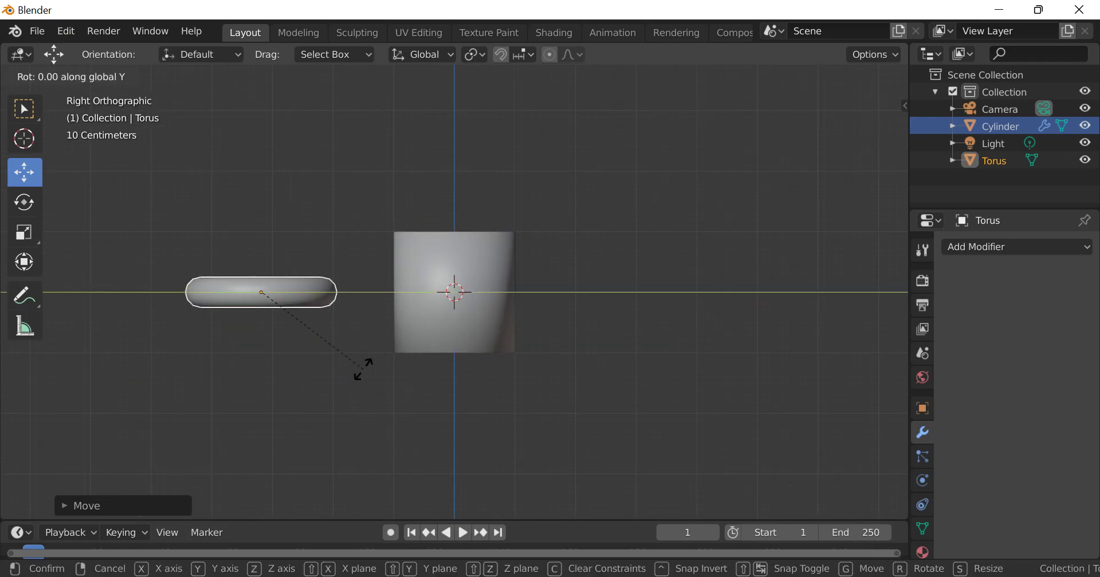
pyautogui.write('90')
pyautogui.press('Return')
# Delete the faces of the torus's lower half in Edit Mode, leaving an upper half ring
pyautogui.press('KP_Decimal')
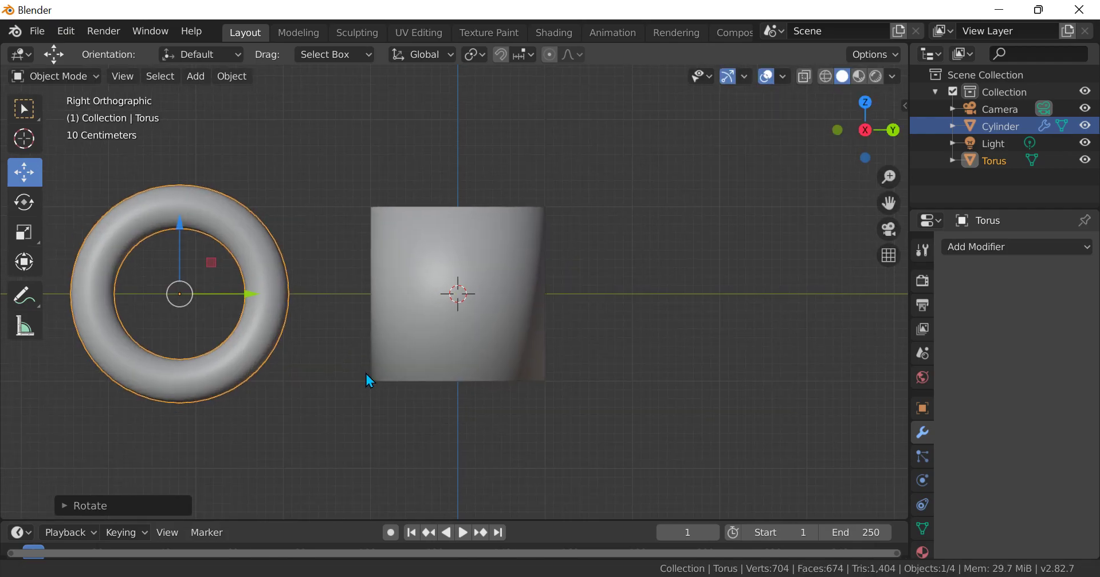
pyautogui.scroll(-2, 576, 193)
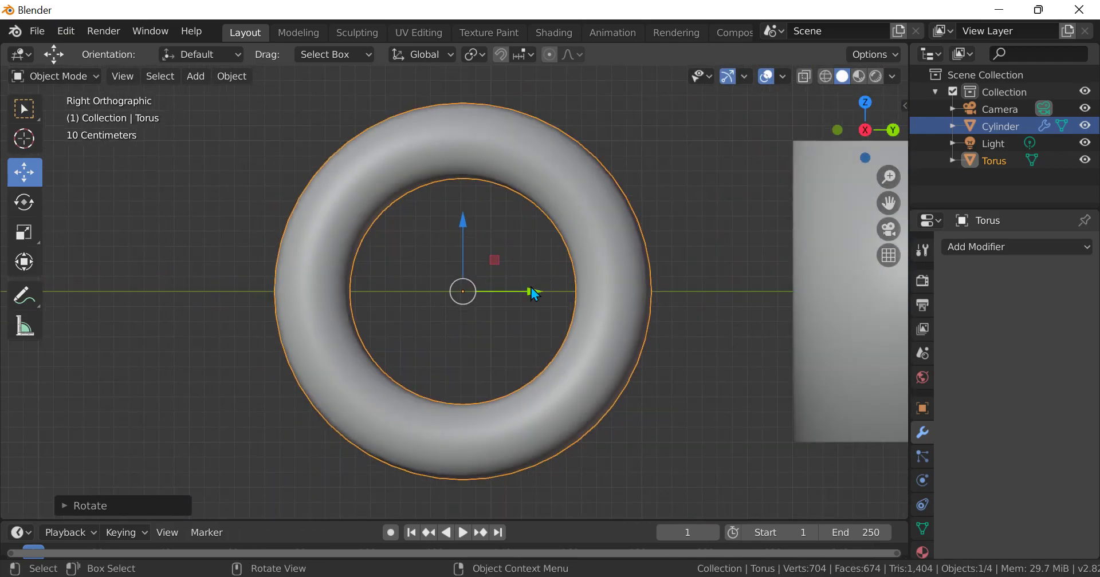
pyautogui.press('Tab')
pyautogui.scroll(1, 662, 308)
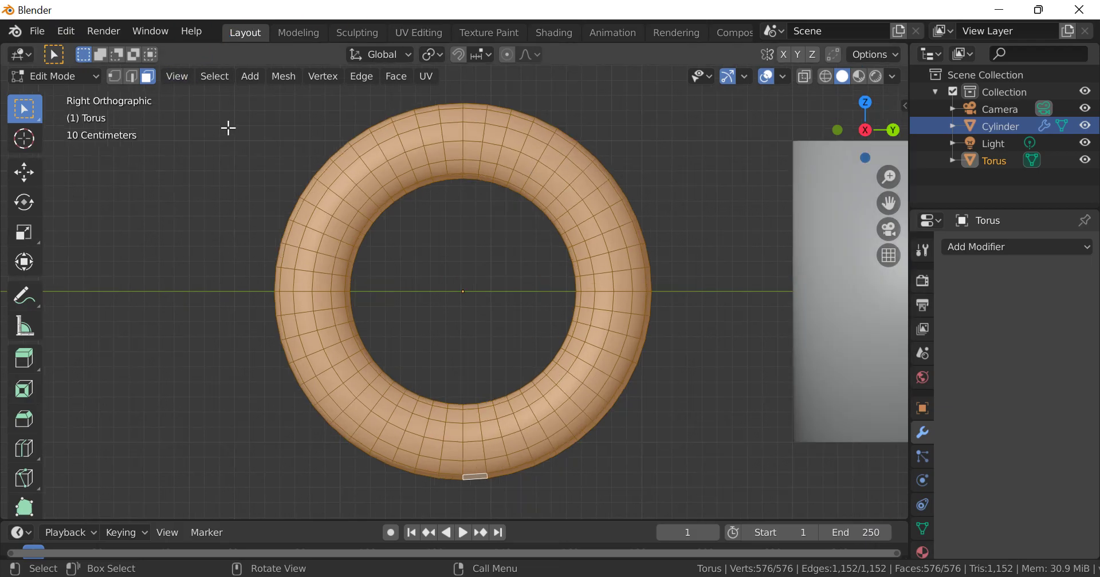
pyautogui.hotkey('alt', 'z')
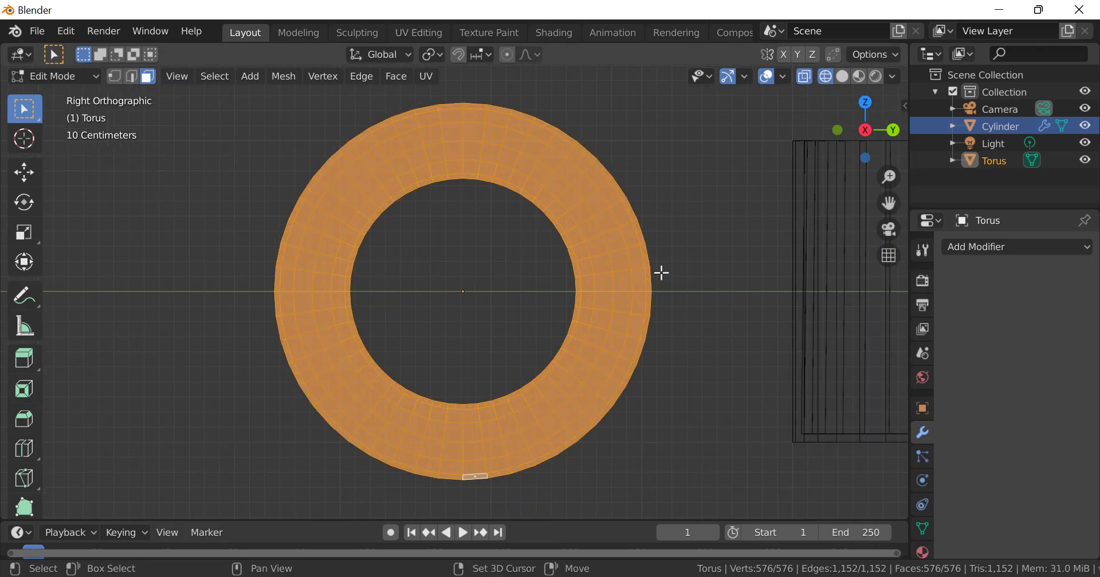
pyautogui.hotkey('alt', 'a')
pyautogui.moveTo(723, 292); pyautogui.dragTo(146, 490)
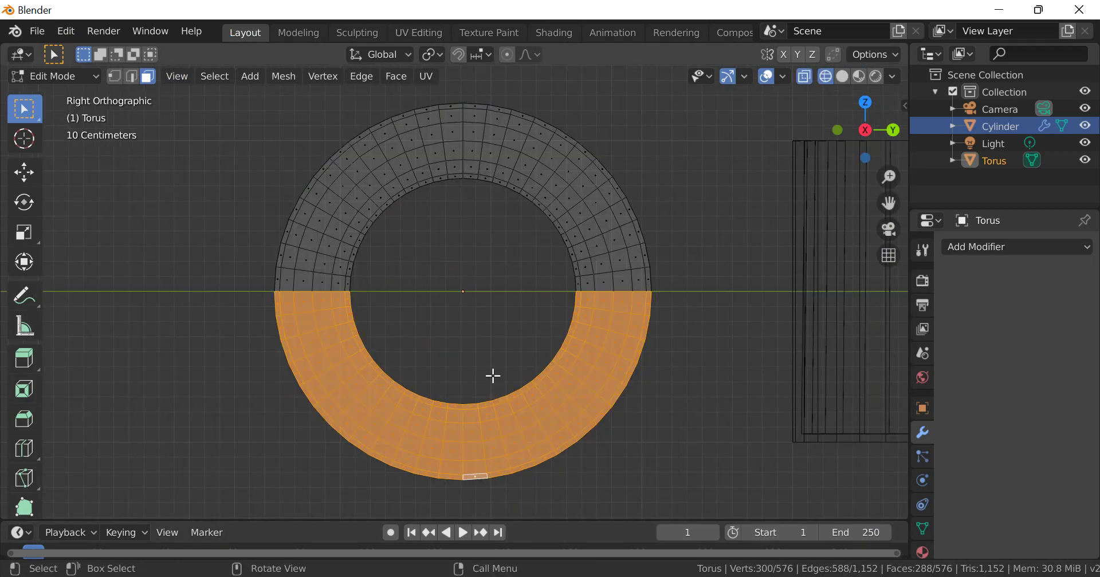
pyautogui.press('x')
pyautogui.click(545, 351)
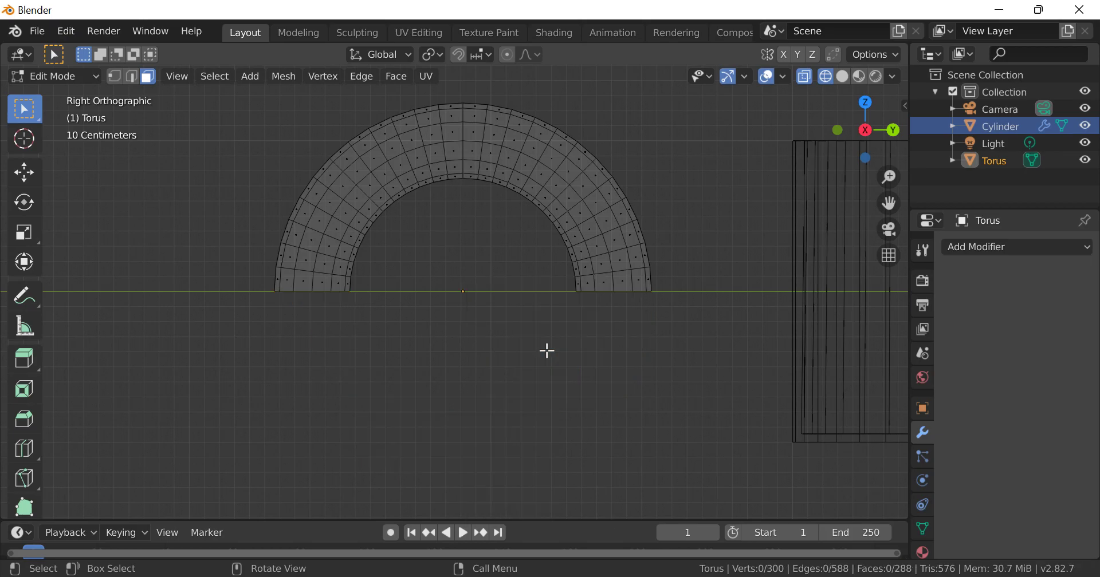
# Fill the open ends of the half torus with faces and return to Object Mode with solid shading
pyautogui.scroll(-4, 604, 265)
pyautogui.moveTo(623, 182); pyautogui.dragTo(9, 515)
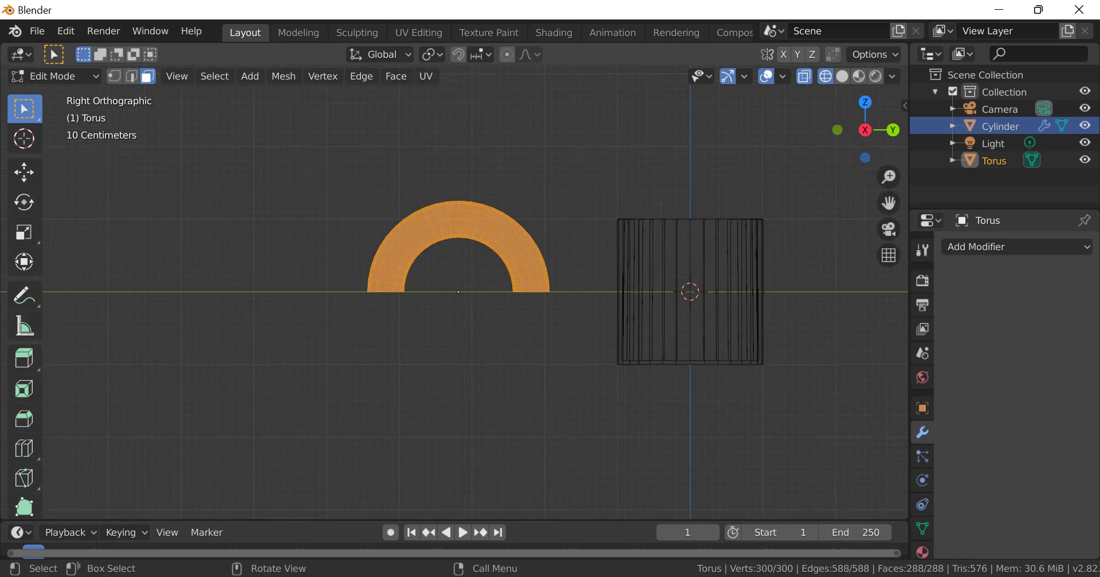
pyautogui.press('f')
pyautogui.press('Tab')
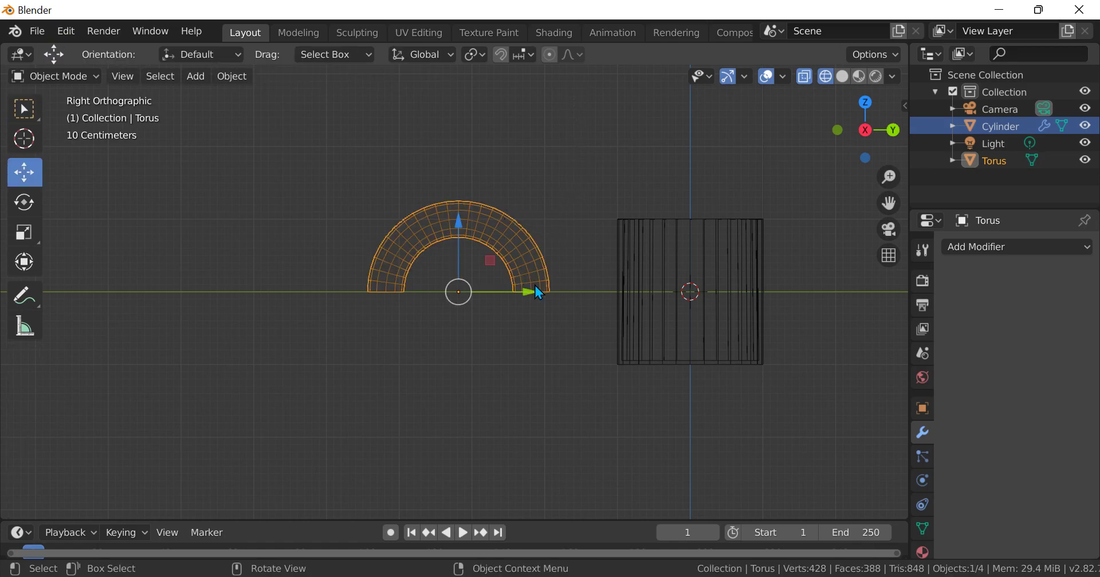
pyautogui.hotkey('shift', 'z')
# Rotate the half torus 90° about the global X axis so its open side faces the cylinder
pyautogui.moveTo(520, 291)
pyautogui.mouseDown(button='middle')
pyautogui.moveTo(397, 173)
pyautogui.moveTo(475, 147)
pyautogui.moveTo(628, 289)
pyautogui.moveTo(439, 260)
pyautogui.moveTo(472, 448)
pyautogui.moveTo(395, 332)
pyautogui.moveTo(658, 432)
pyautogui.moveTo(502, 397)
pyautogui.mouseUp(button='middle')
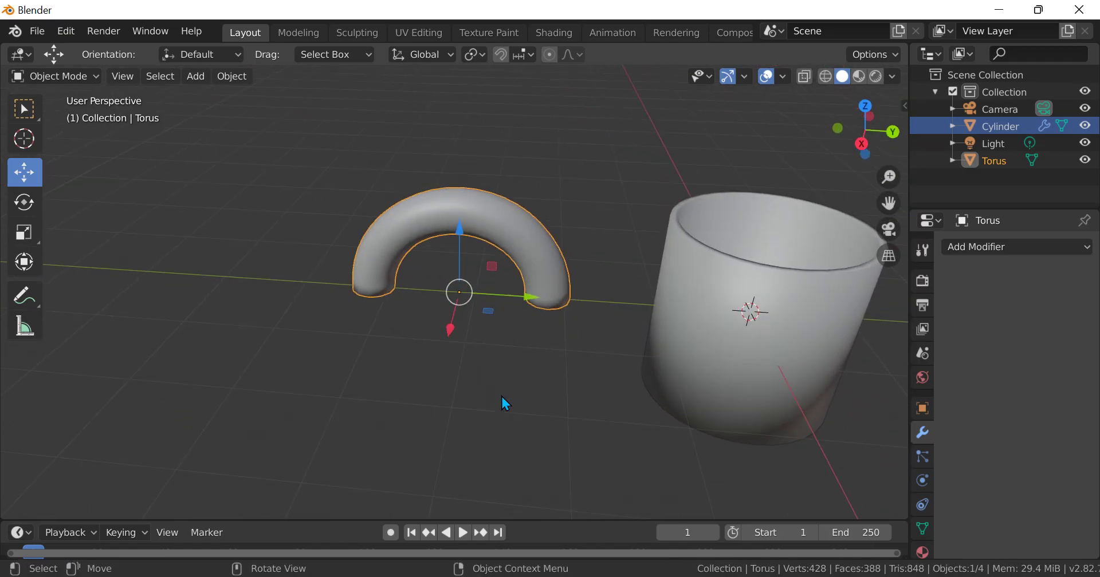
pyautogui.press('r')
pyautogui.write('x90')
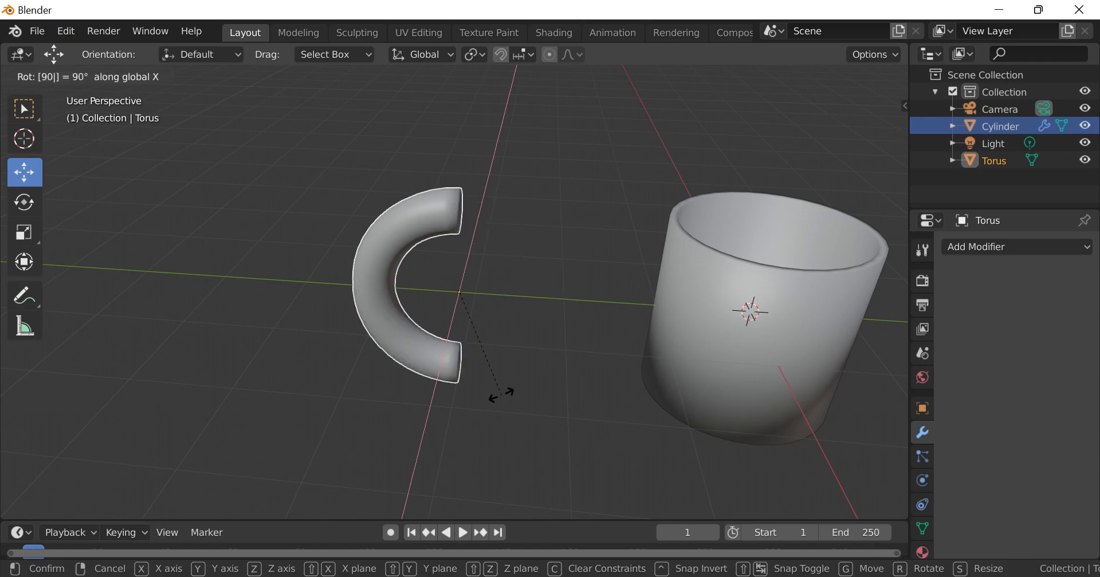
pyautogui.press('Return')
# Move the half torus along the Y axis until both ends sink into the cylinder's wall as a handle
pyautogui.moveTo(537, 298); pyautogui.dragTo(766, 356)
pyautogui.scroll(5, 744, 332)
pyautogui.scroll(-3, 725, 311)
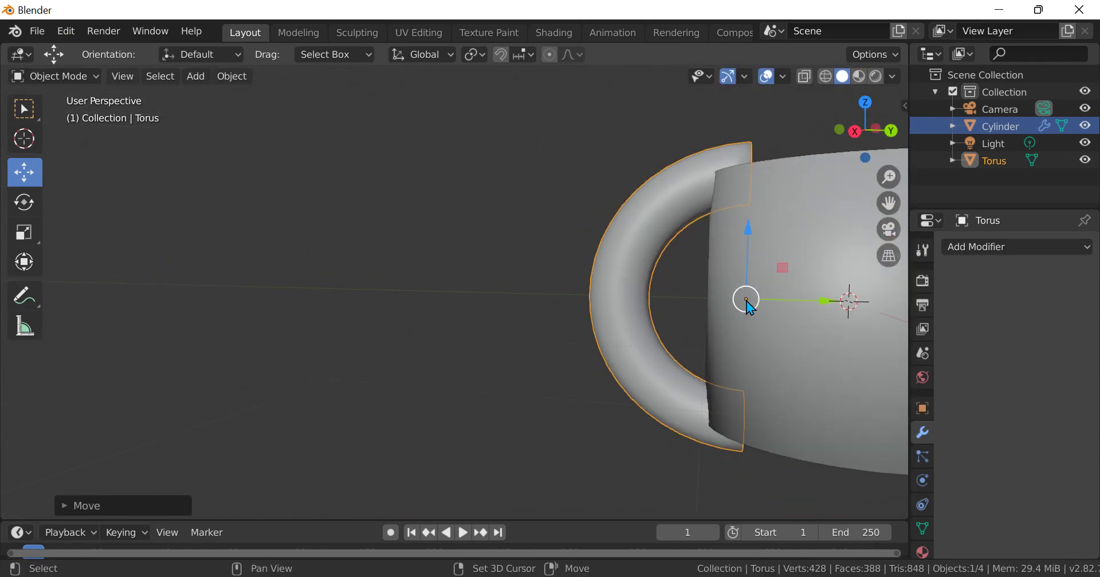
pyautogui.moveTo(725, 311); pyautogui.dragTo(579, 353, button='middle')
pyautogui.scroll(4, 578, 352)
pyautogui.scroll(-1, 702, 422)
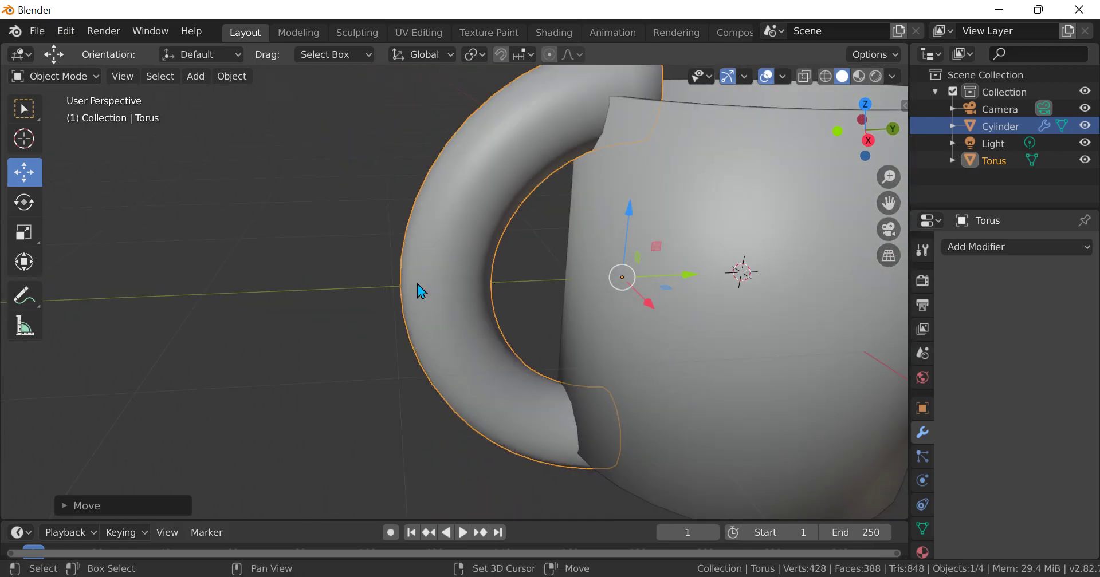
pyautogui.scroll(-2, 596, 304)
pyautogui.keyDown('shift'); pyautogui.moveTo(695, 301); pyautogui.dragTo(523, 215, button='middle'); pyautogui.keyUp('shift')
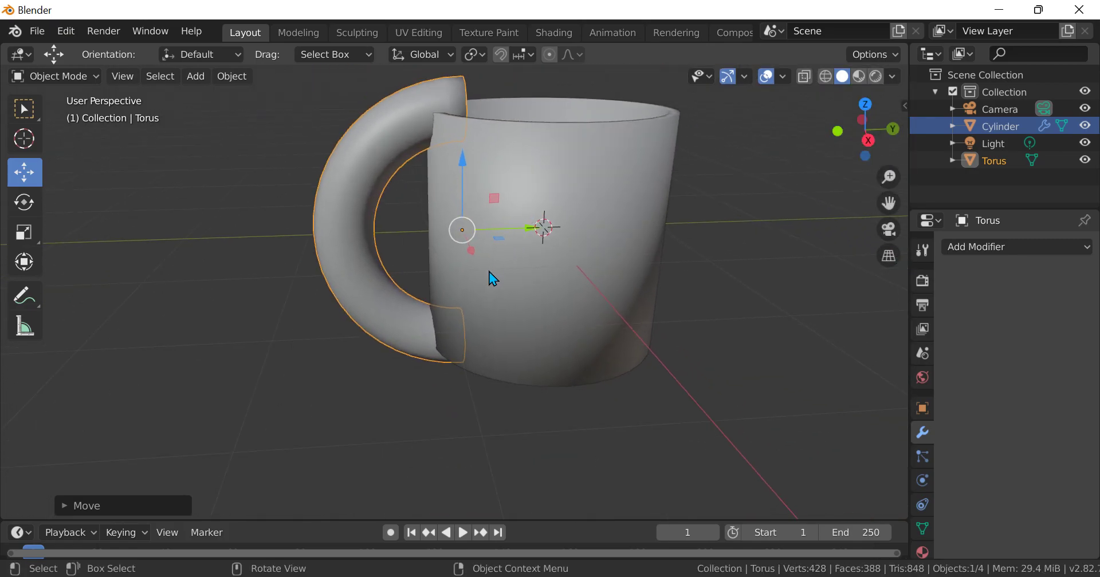
# Scale the handle to about 0.74, shift it slightly outward along Y and enlarge it a little to suit the cup
pyautogui.scroll(-1, 493, 279)
pyautogui.press('s')
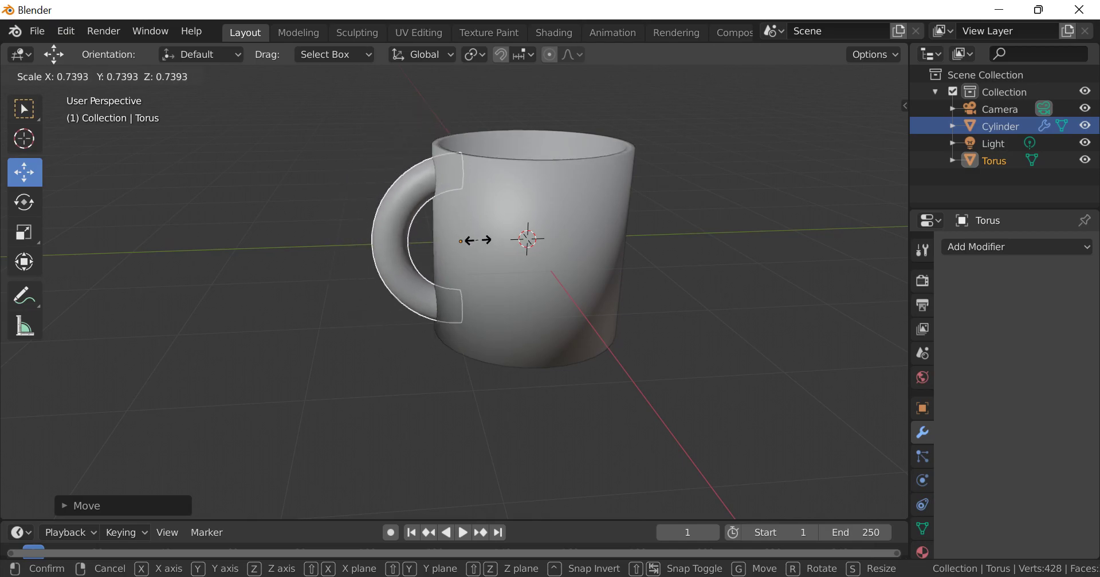
pyautogui.click(484, 244)
pyautogui.press('s')
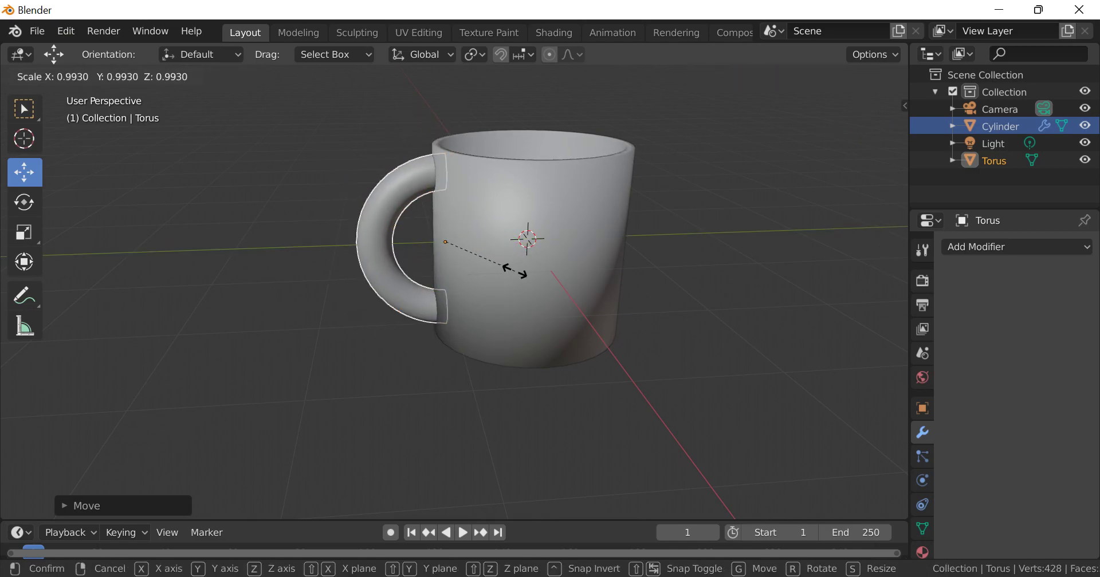
pyautogui.click(518, 279)
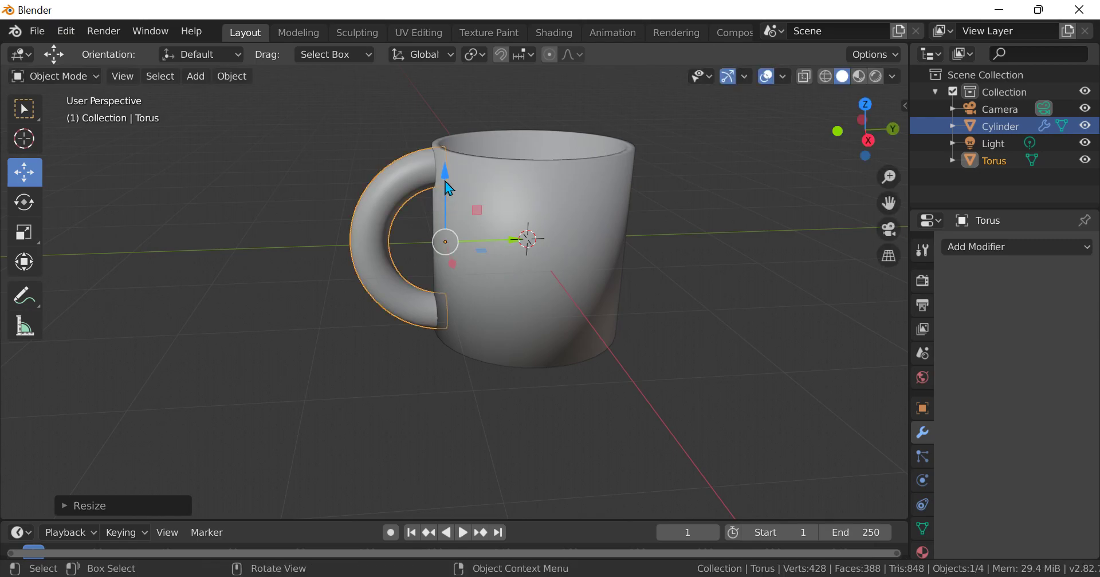
# Adjust the handle's height along the Z axis so it sits centred on the cup's side
pyautogui.moveTo(449, 187); pyautogui.dragTo(445, 197)
pyautogui.scroll(4, 502, 235)
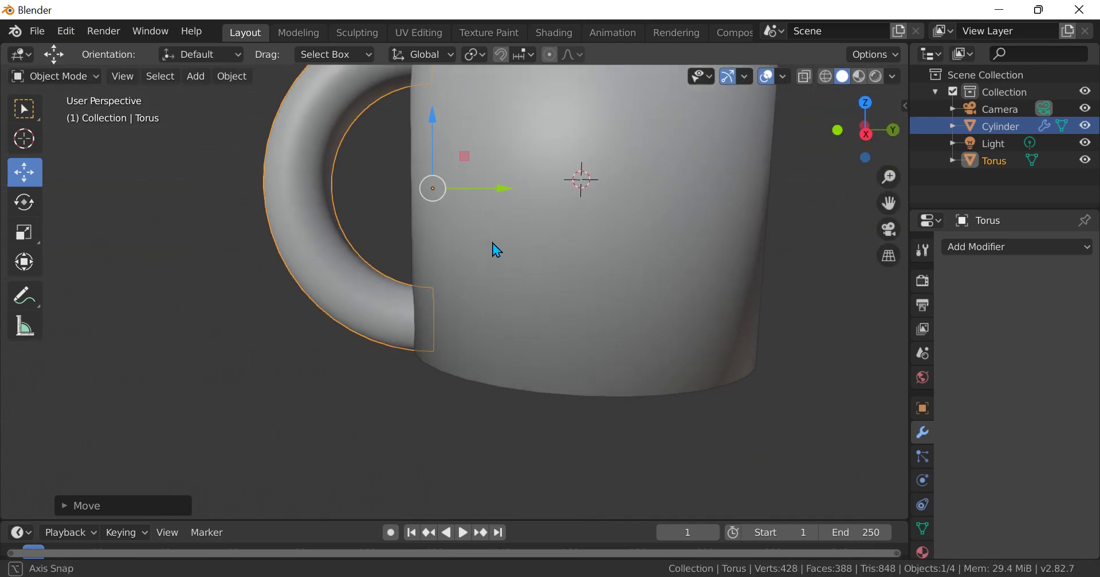
pyautogui.scroll(-2, 511, 243)
pyautogui.moveTo(496, 250); pyautogui.dragTo(471, 243, button='middle')
pyautogui.scroll(-1, 440, 221)
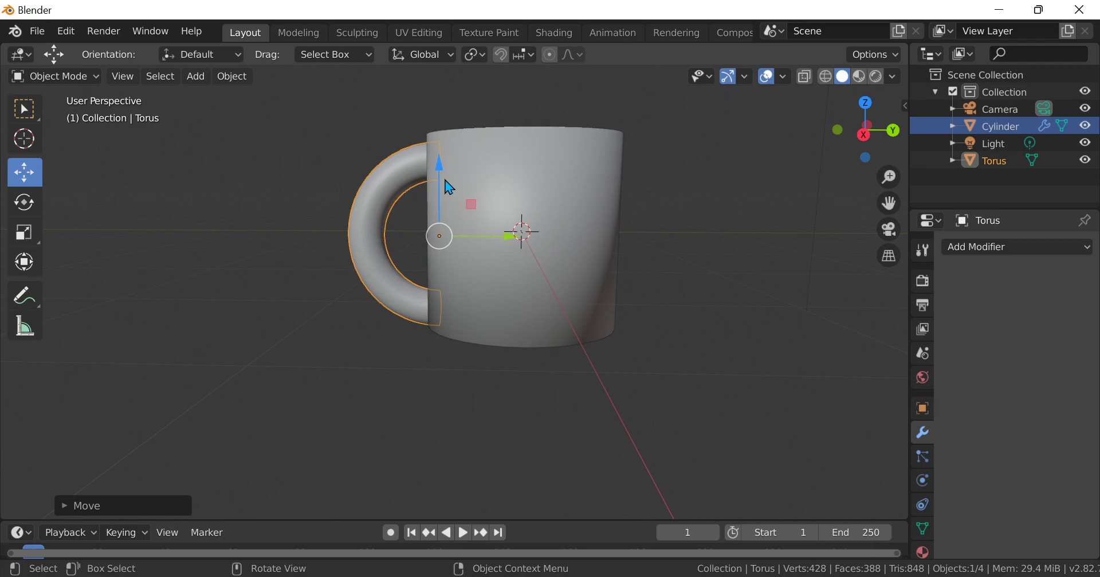
pyautogui.moveTo(449, 187)
pyautogui.mouseDown()
pyautogui.moveTo(437, 164)
pyautogui.moveTo(446, 173)
pyautogui.mouseUp()
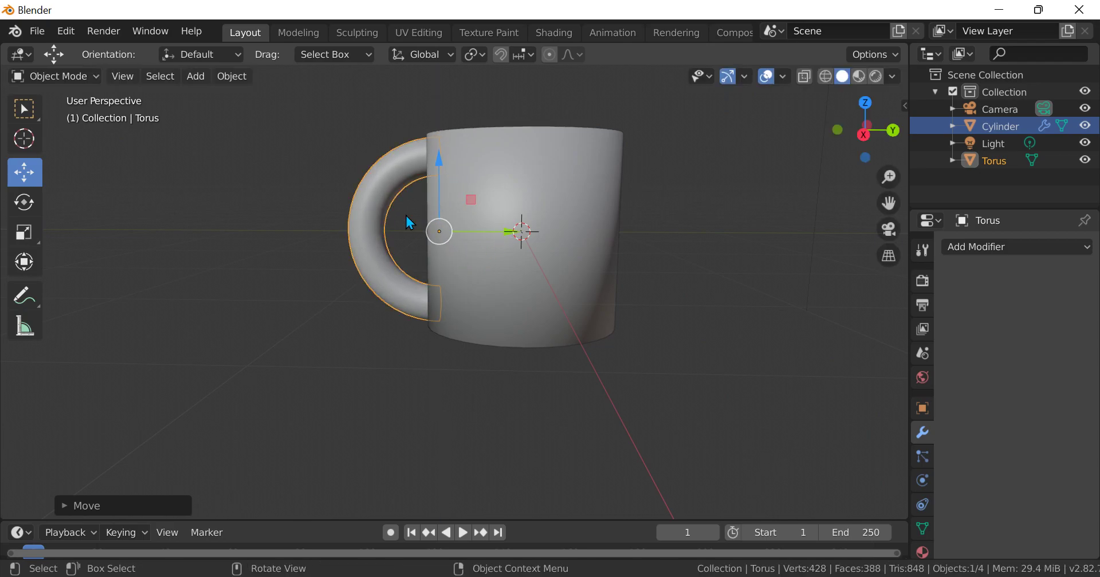
# Examine from several angles how the handle's ends meet the cup's wall
pyautogui.scroll(4, 407, 177)
pyautogui.scroll(-2, 413, 179)
pyautogui.scroll(2, 417, 181)
pyautogui.moveTo(417, 181); pyautogui.dragTo(492, 202, button='middle')
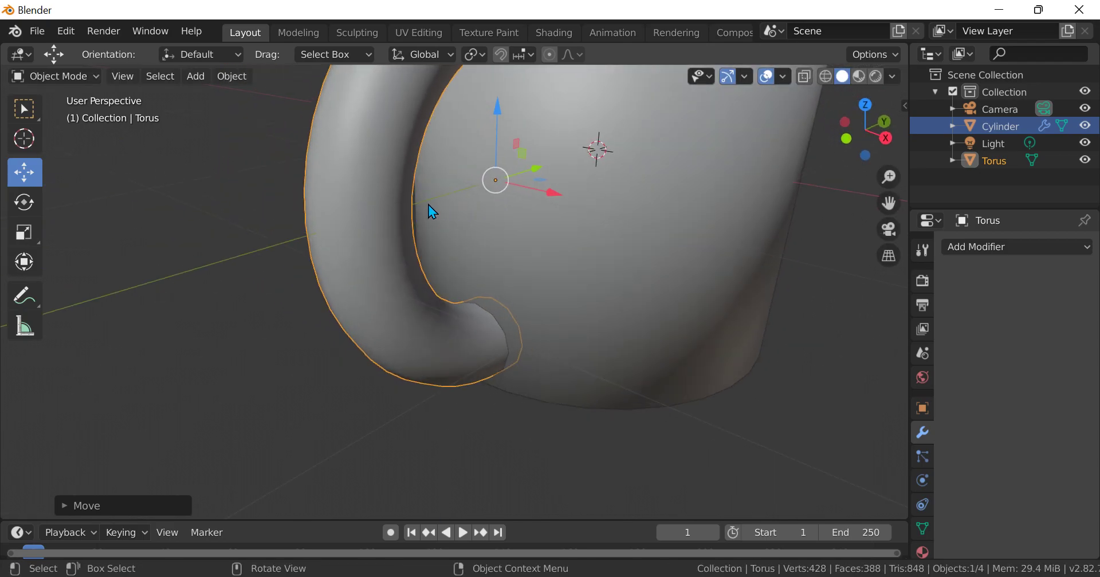
pyautogui.scroll(-2, 452, 238)
pyautogui.scroll(1, 457, 269)
pyautogui.moveTo(454, 286); pyautogui.dragTo(362, 284, button='middle')
pyautogui.scroll(-2, 395, 246)
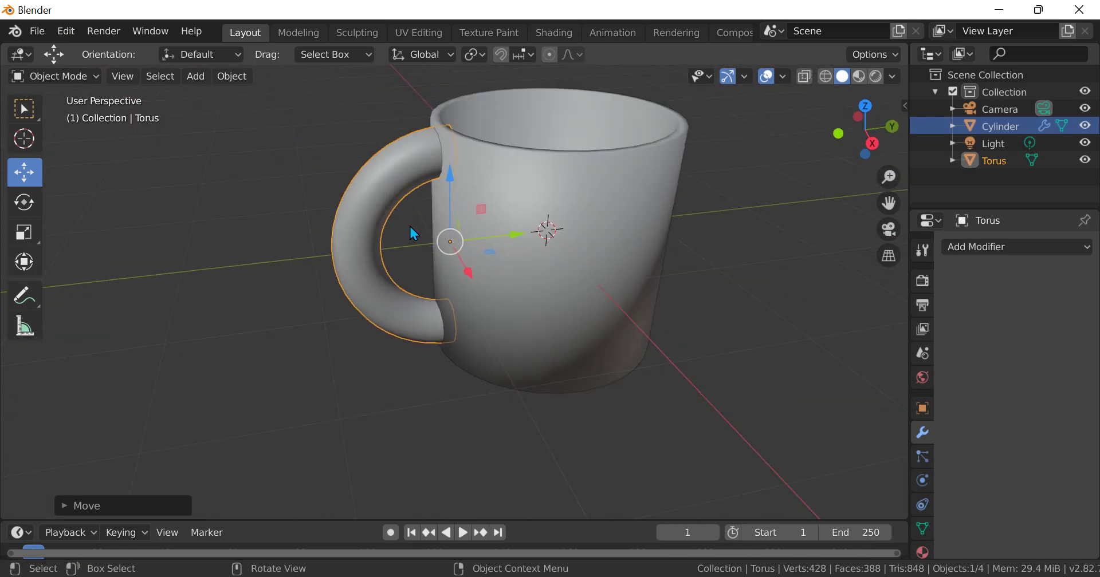
pyautogui.scroll(2, 385, 242)
pyautogui.moveTo(385, 242); pyautogui.dragTo(439, 218, button='middle')
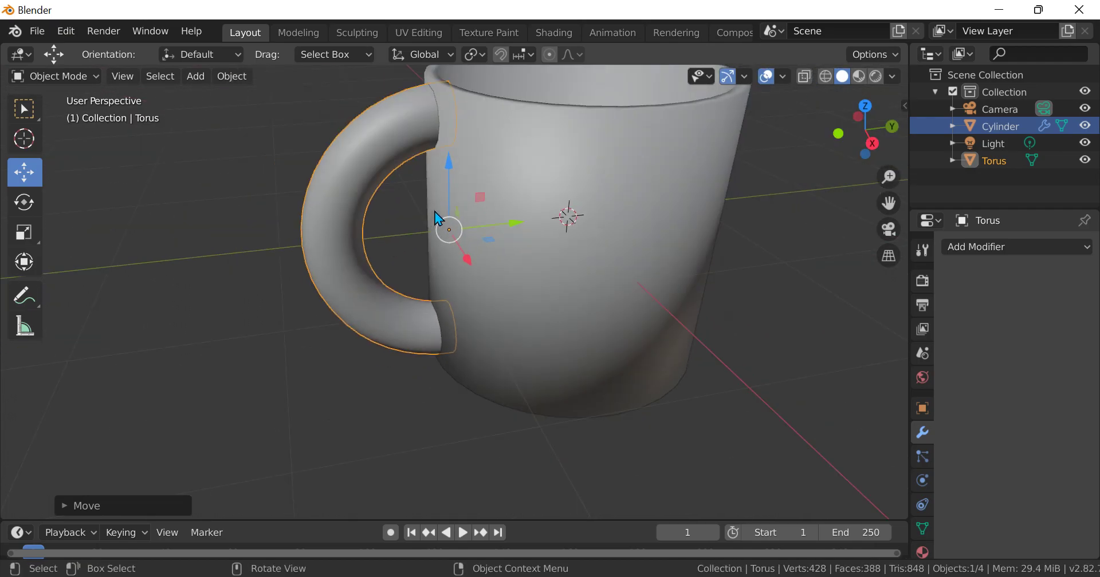
# Pull the handle away from the cup along the Y axis, leaving a small gap between its ends and the wall
pyautogui.press('g')
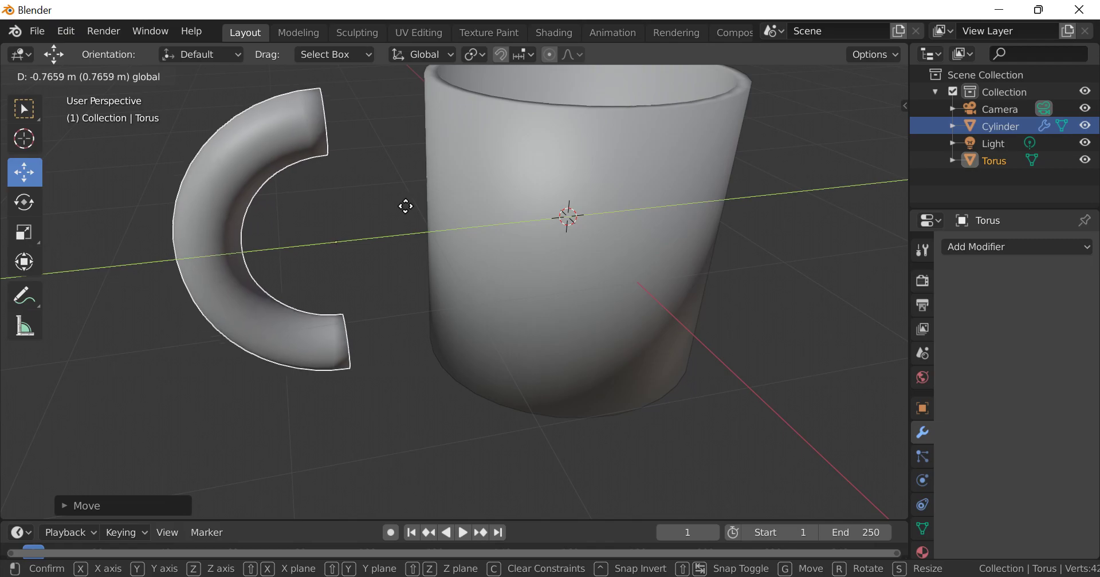
pyautogui.click(483, 189)
pyautogui.scroll(3, 516, 238)
pyautogui.scroll(-1, 507, 195)
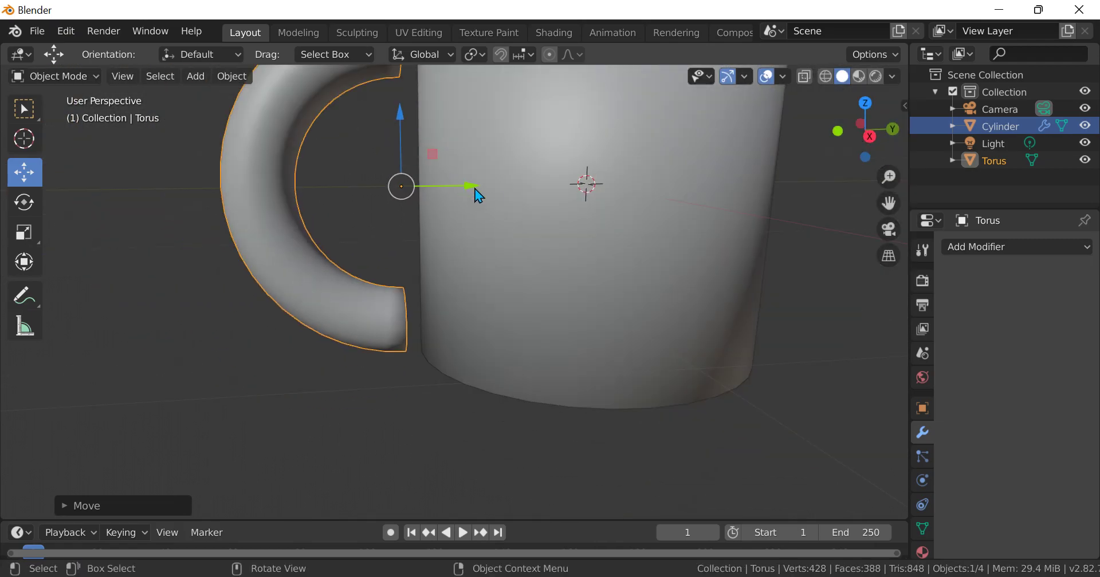
pyautogui.moveTo(479, 196); pyautogui.dragTo(452, 208)
# Select only the end face of the handle's lower arm in Edit Mode
pyautogui.scroll(2, 456, 216)
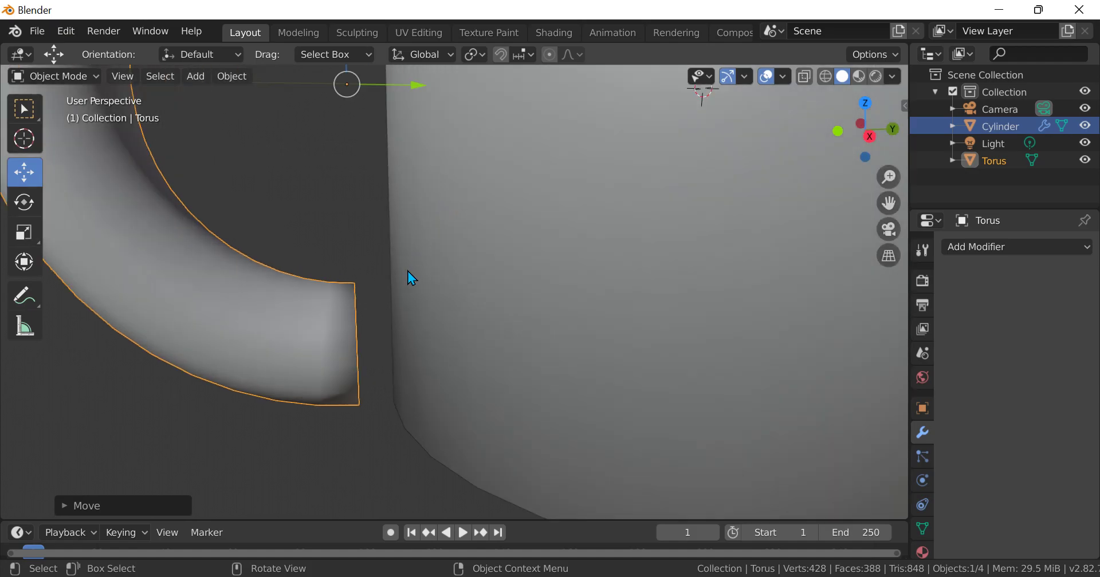
pyautogui.press('Tab')
pyautogui.click(151, 78)
pyautogui.scroll(4, 343, 316)
pyautogui.scroll(-3, 349, 207)
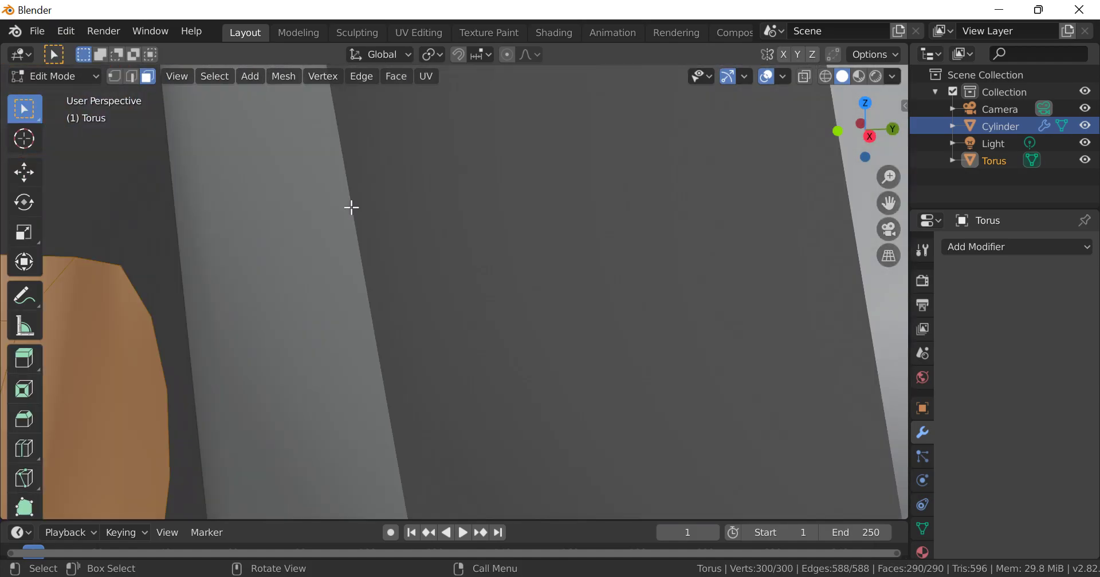
pyautogui.keyDown('shift'); pyautogui.moveTo(340, 260); pyautogui.dragTo(496, 149, button='middle'); pyautogui.keyUp('shift')
pyautogui.scroll(5, 344, 223)
pyautogui.moveTo(328, 229); pyautogui.dragTo(250, 229, button='middle')
pyautogui.click(277, 235)
pyautogui.scroll(-5, 278, 235)
pyautogui.moveTo(351, 206); pyautogui.dragTo(306, 305, button='middle')
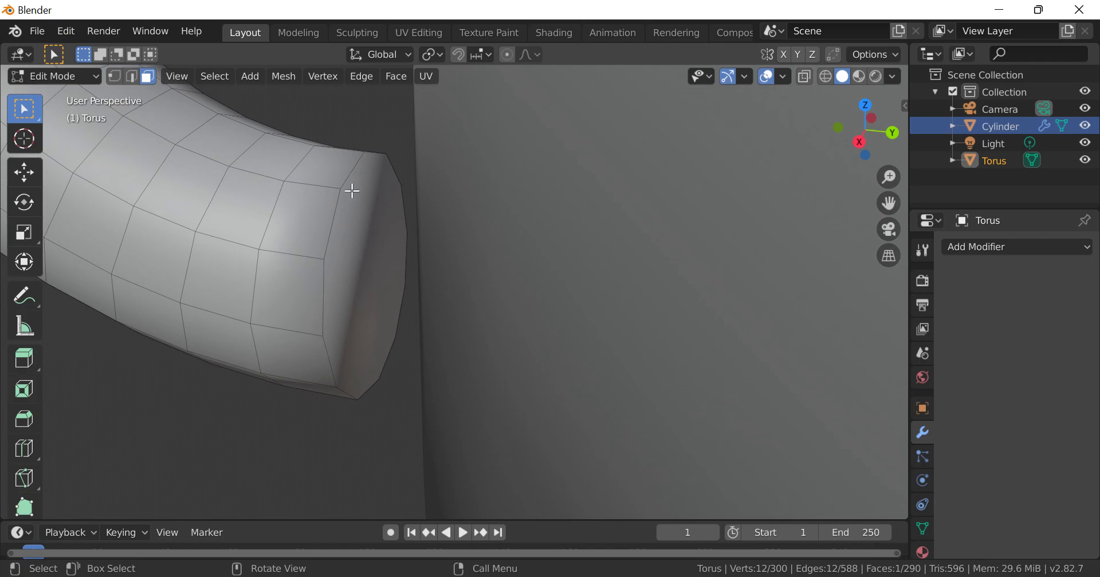
# Select the end faces of both handle arms together
pyautogui.scroll(-6, 361, 314)
pyautogui.scroll(6, 339, 264)
pyautogui.keyDown('shift'); pyautogui.click(340, 245); pyautogui.keyUp('shift')
pyautogui.scroll(-6, 341, 245)
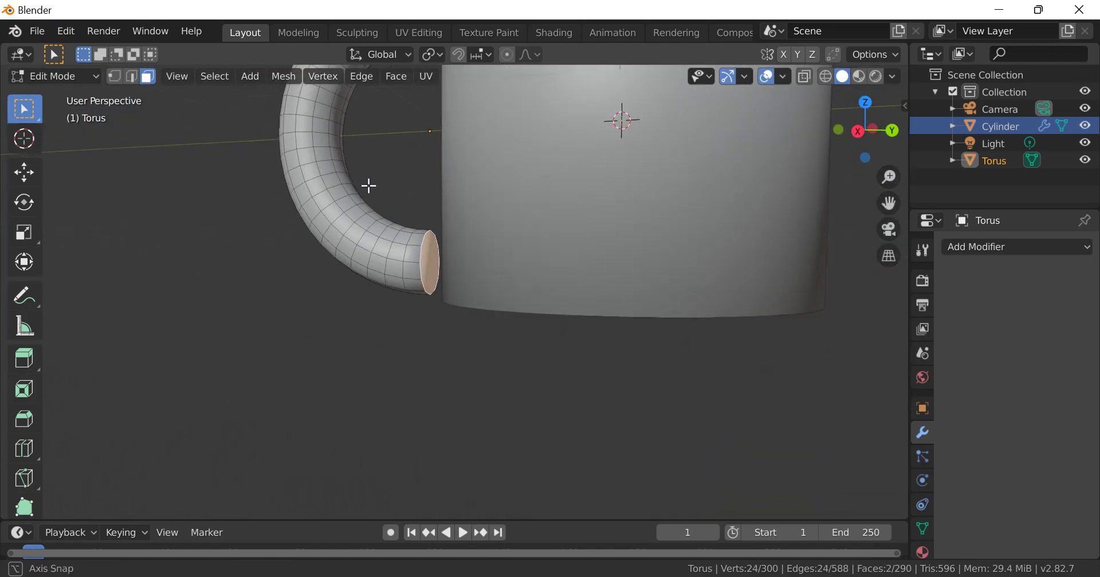
pyautogui.moveTo(410, 240); pyautogui.dragTo(418, 244, button='middle')
# Extrude both handle end faces about 0.2 m along the Y axis so they reach into the cup's wall
pyautogui.scroll(3, 591, 274)
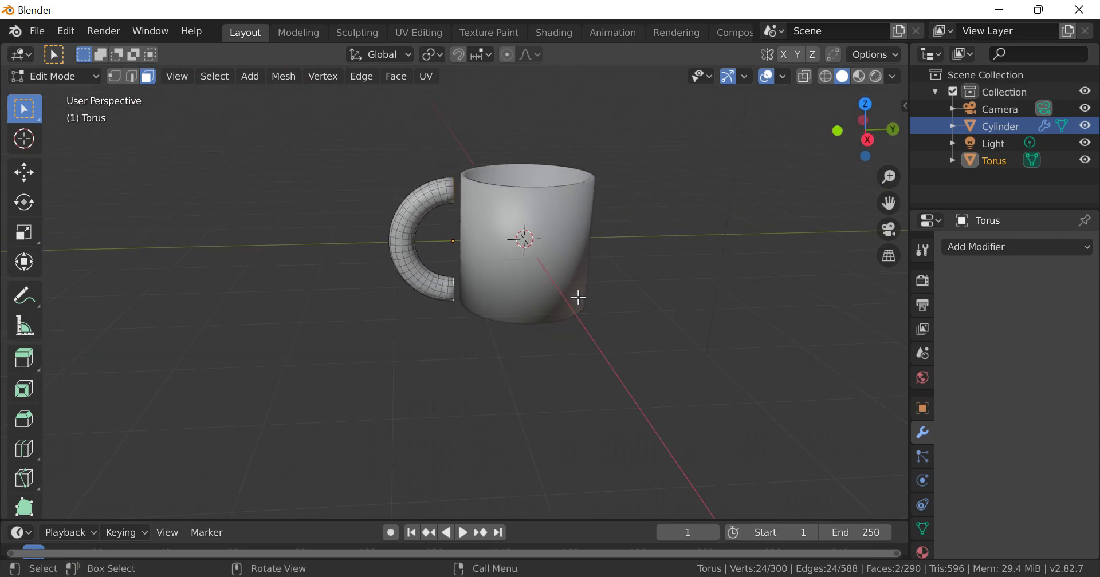
pyautogui.scroll(-3, 565, 270)
pyautogui.scroll(5, 533, 263)
pyautogui.press('e')
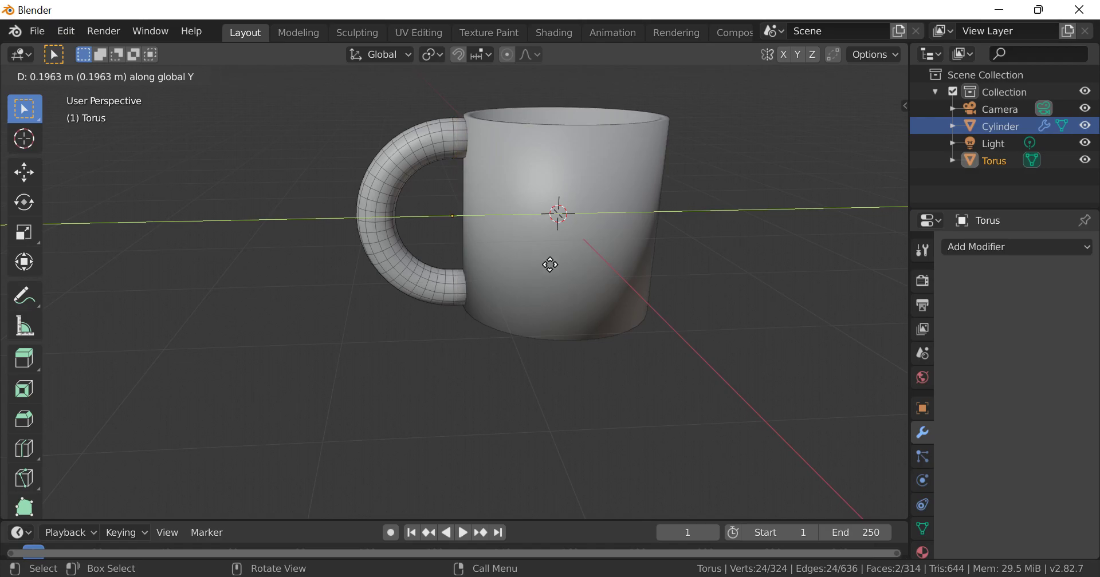
pyautogui.click(543, 266)
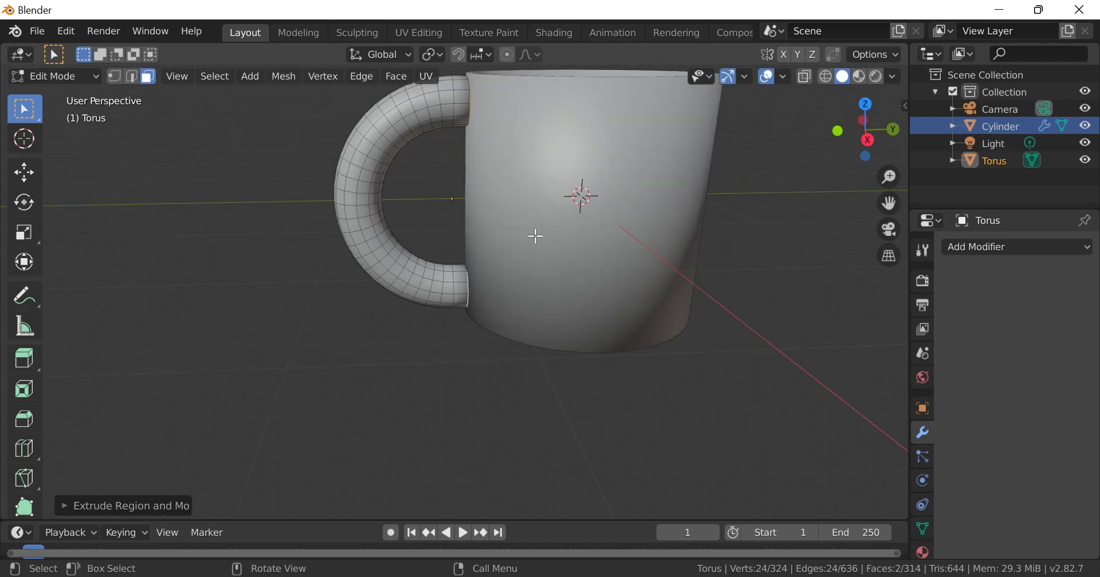
# Return to Object Mode and scale the whole handle down uniformly to about 0.94
pyautogui.scroll(6, 447, 383)
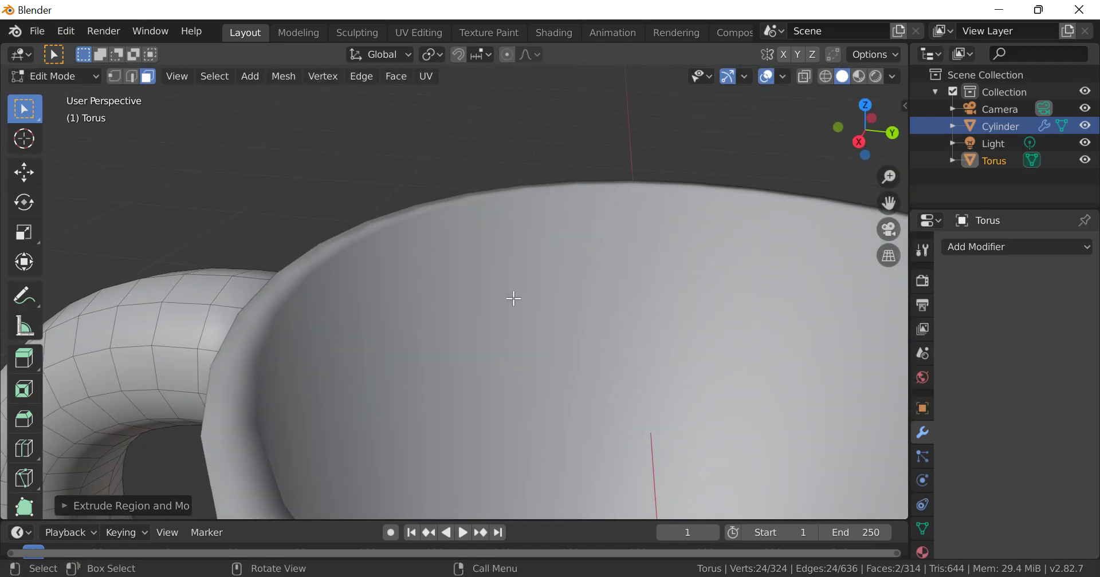
pyautogui.scroll(-4, 514, 298)
pyautogui.moveTo(582, 508); pyautogui.dragTo(384, 346, button='middle')
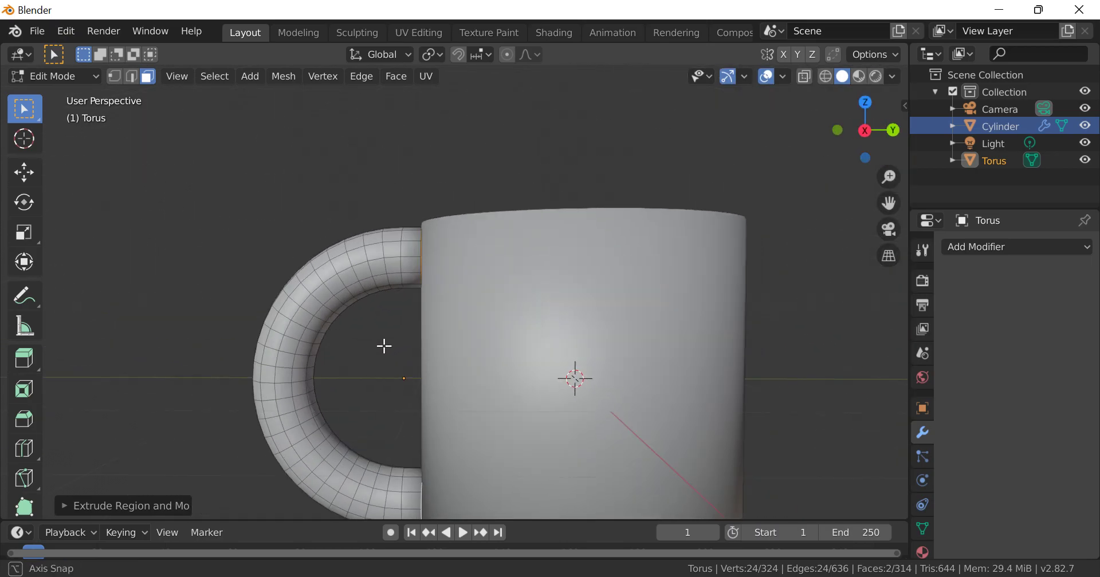
pyautogui.scroll(-1, 408, 338)
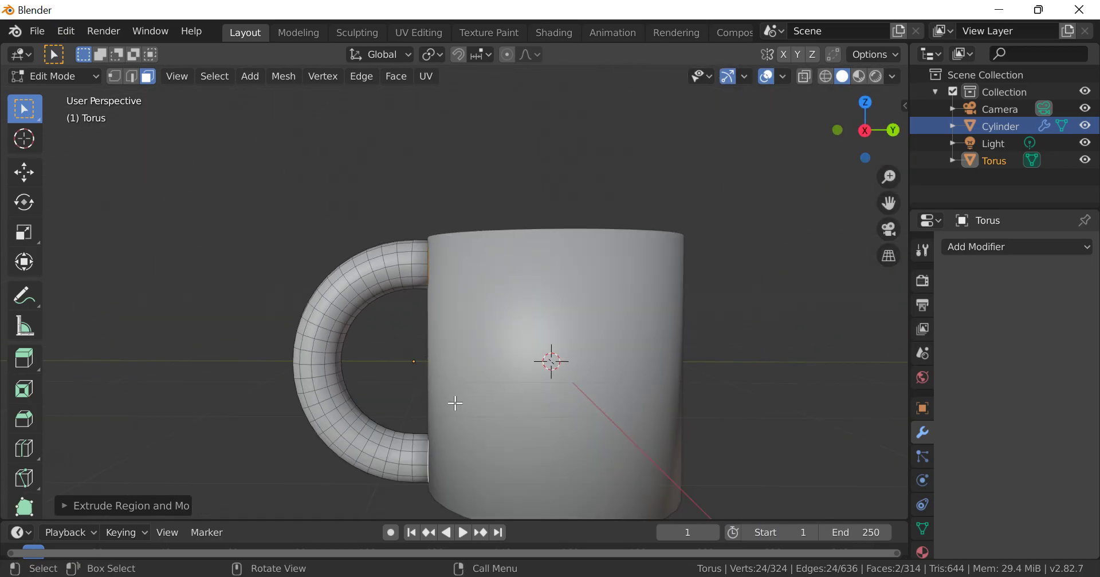
pyautogui.press('Tab')
pyautogui.press('s')
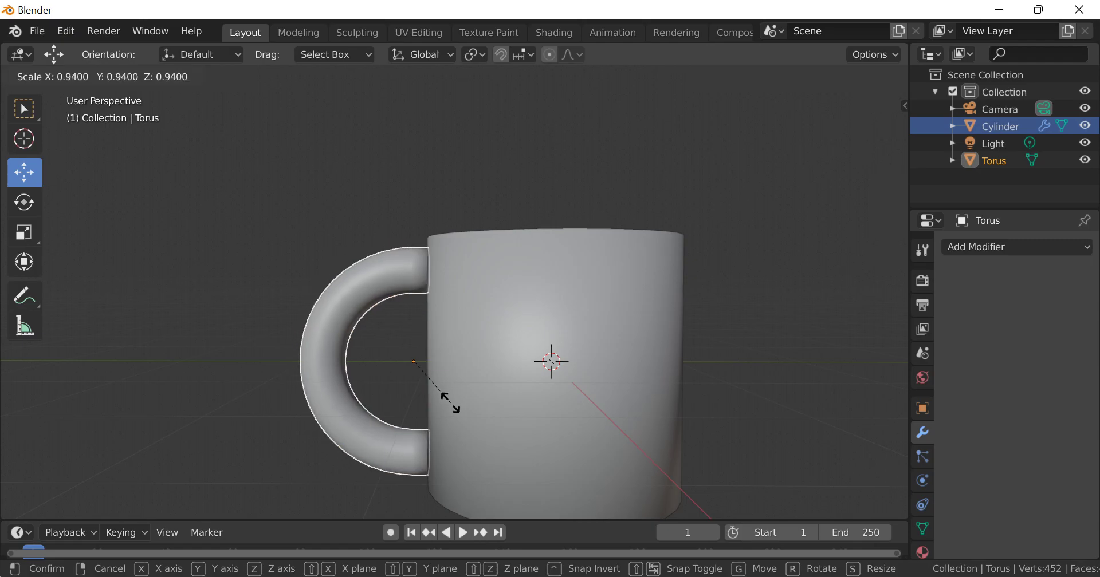
pyautogui.click(450, 402)
# Switch the viewport shading to Material Preview
pyautogui.moveTo(473, 375)
pyautogui.mouseDown(button='middle')
pyautogui.moveTo(518, 396)
pyautogui.moveTo(658, 400)
pyautogui.moveTo(744, 373)
pyautogui.moveTo(784, 329)
pyautogui.moveTo(720, 442)
pyautogui.moveTo(547, 440)
pyautogui.moveTo(415, 460)
pyautogui.moveTo(446, 337)
pyautogui.moveTo(552, 487)
pyautogui.moveTo(541, 485)
pyautogui.mouseUp(button='middle')
pyautogui.press('z')
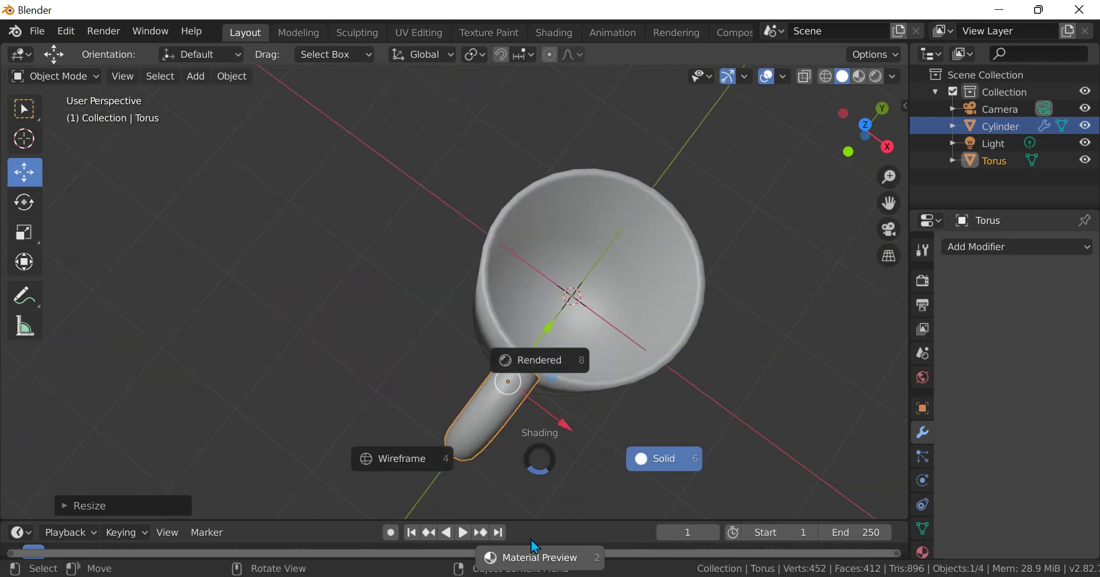
pyautogui.click(521, 565)
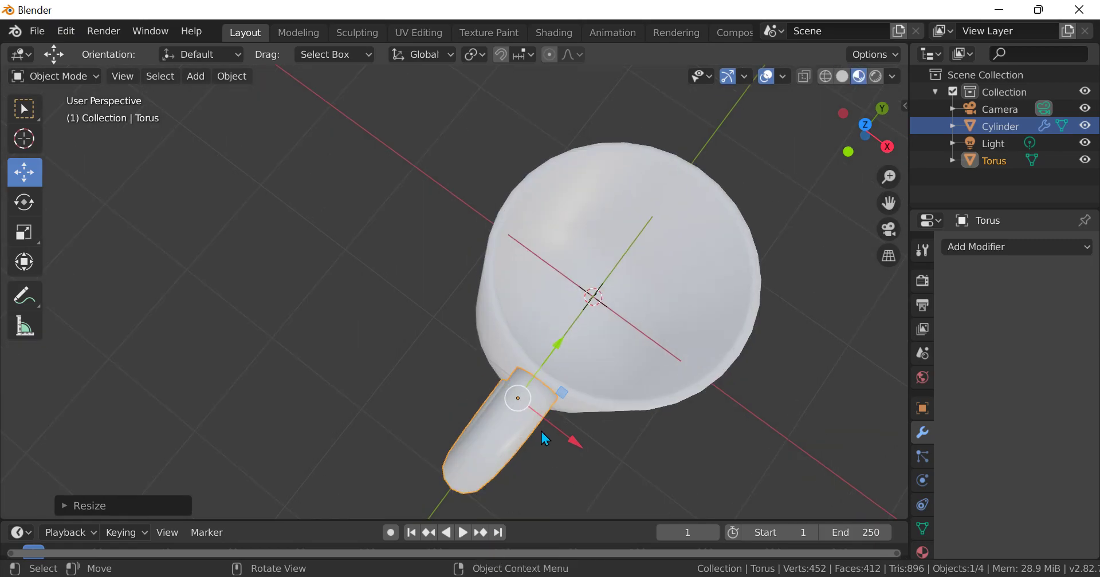
pyautogui.moveTo(547, 438)
pyautogui.mouseDown(button='middle')
pyautogui.moveTo(555, 407)
pyautogui.moveTo(462, 344)
pyautogui.moveTo(510, 334)
pyautogui.mouseUp(button='middle')
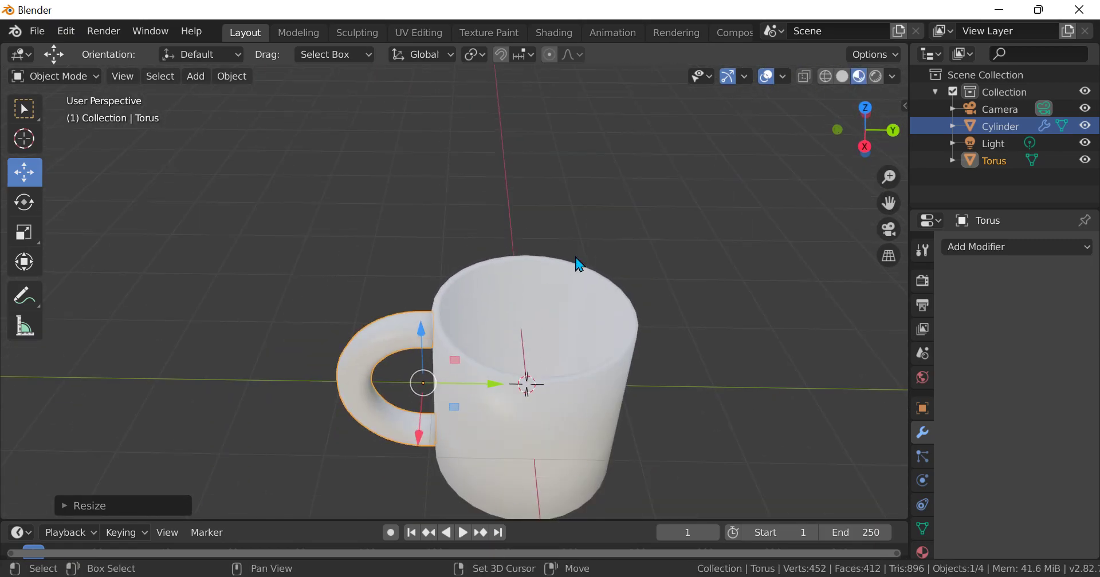
pyautogui.keyDown('shift'); pyautogui.moveTo(578, 263); pyautogui.dragTo(566, 179, button='middle'); pyautogui.keyUp('shift')
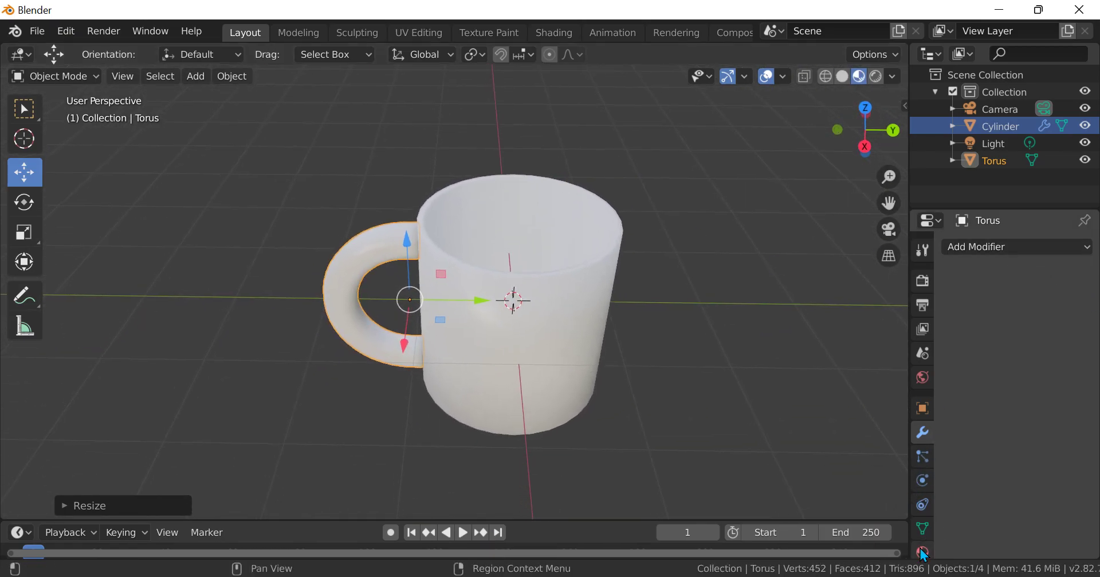
# Give the handle a new material with a bright blue base color
pyautogui.scroll(3, 757, 389)
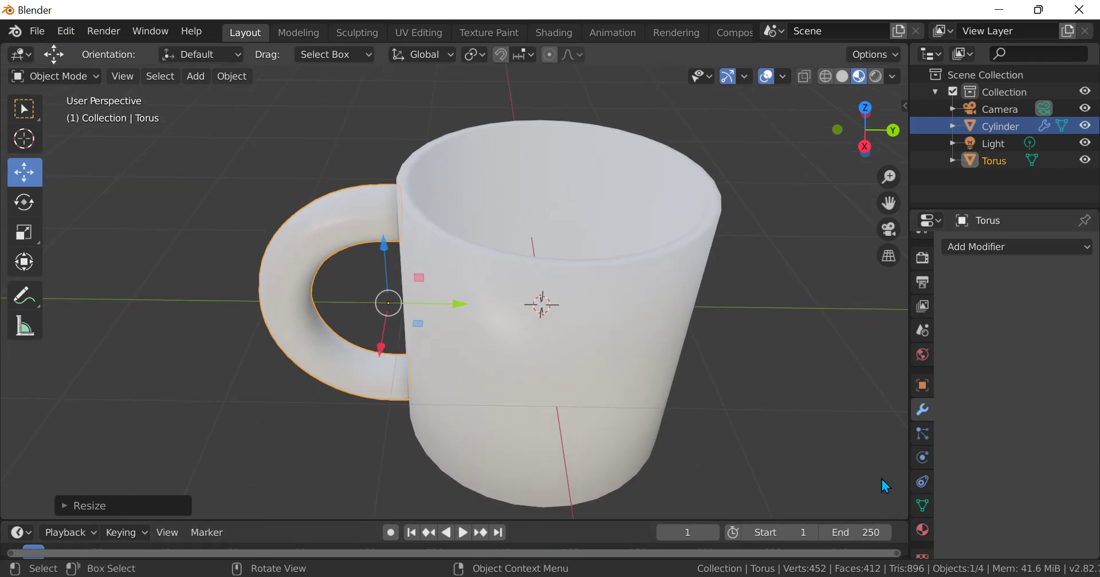
pyautogui.click(922, 530)
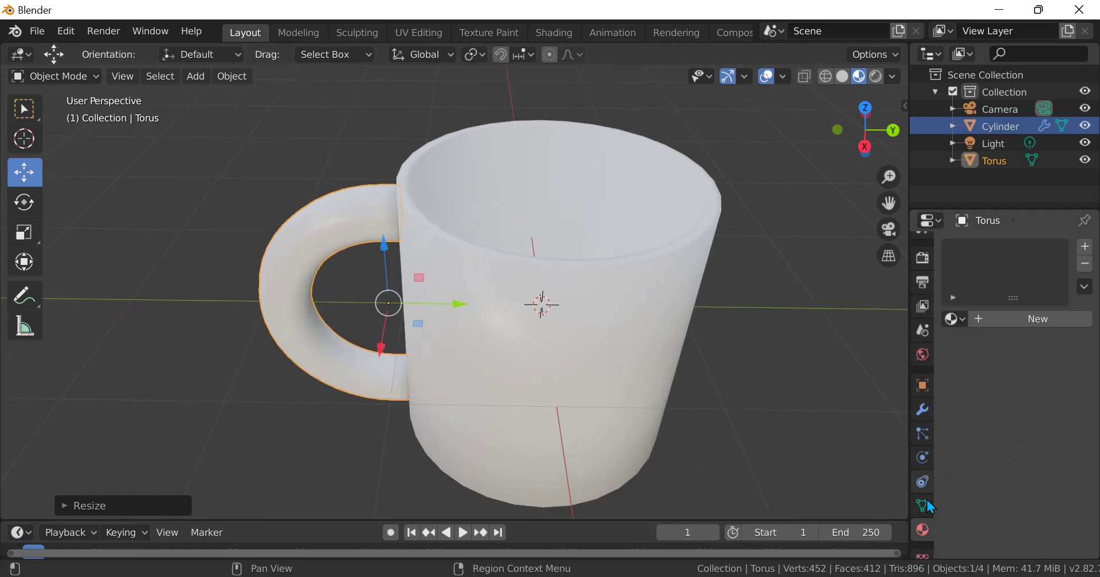
pyautogui.click(1030, 319)
pyautogui.click(1041, 492)
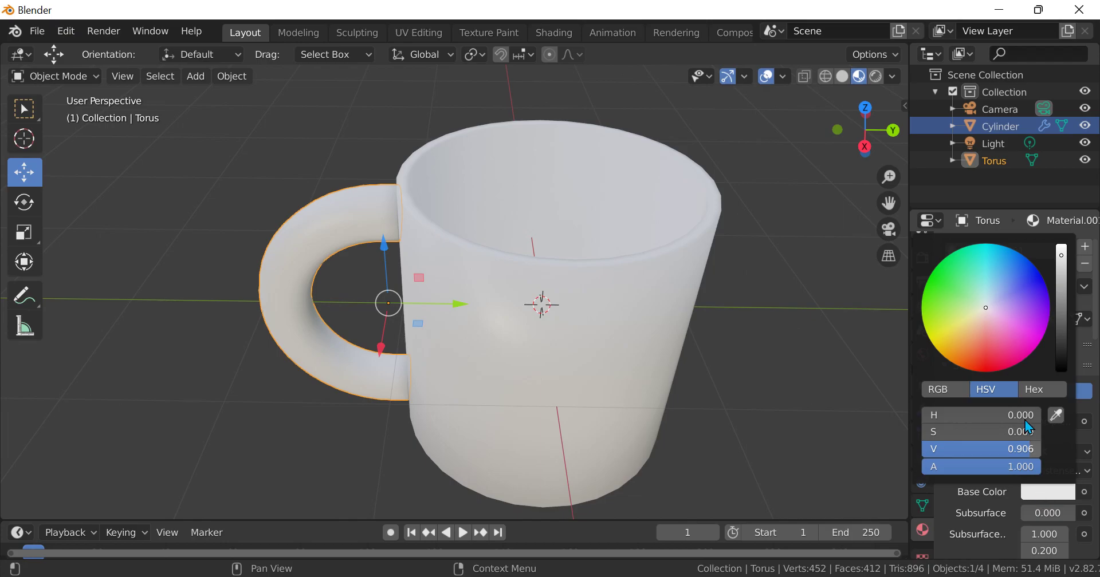
pyautogui.click(1008, 253)
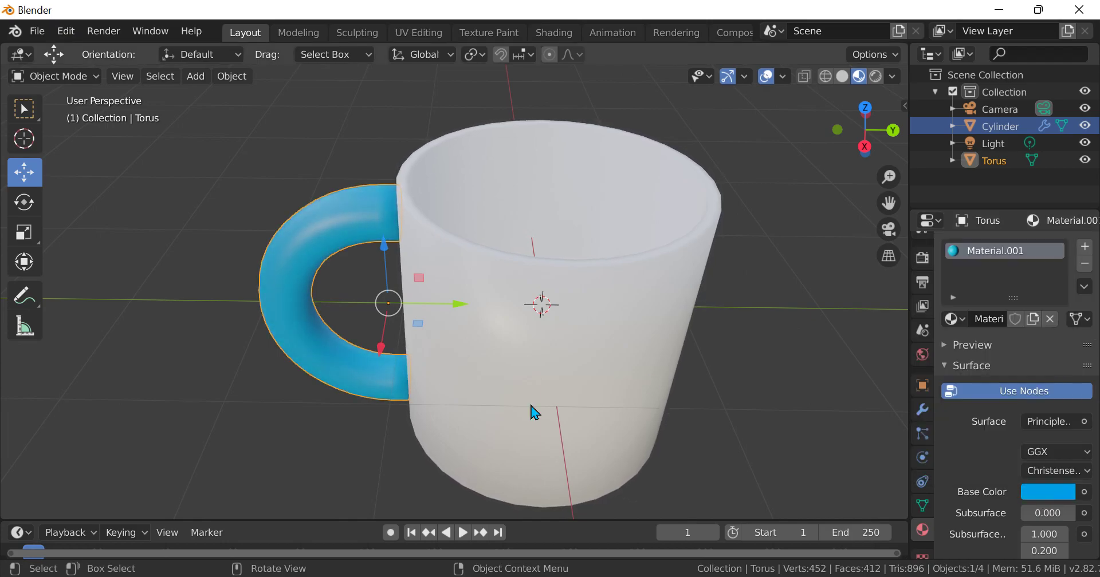
# Give the cup body a new material with a blue base color of hue 0.540 and saturation 1.000
pyautogui.click(579, 440)
pyautogui.click(1014, 325)
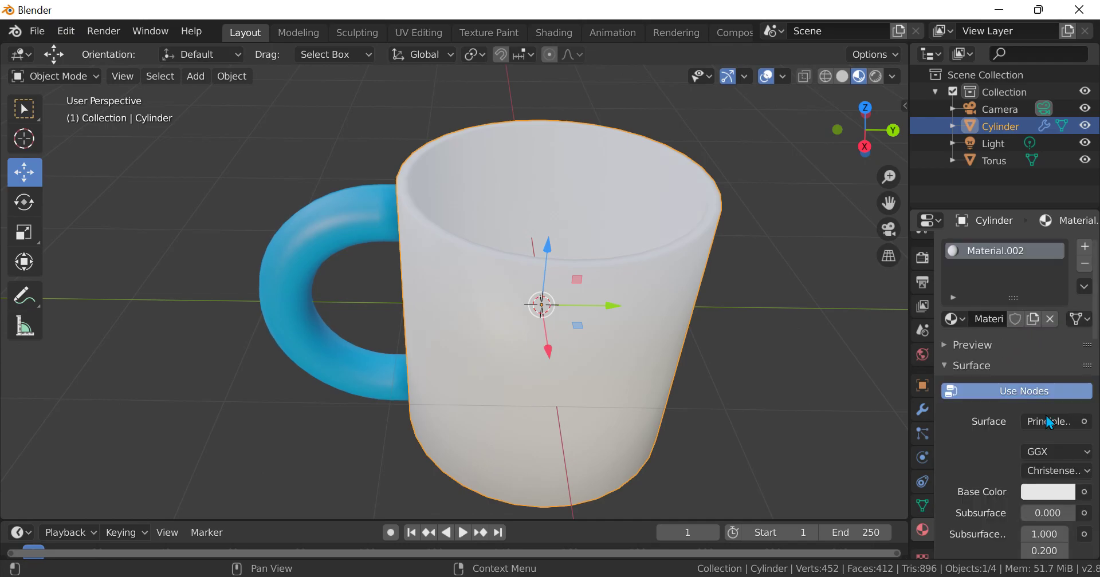
pyautogui.click(1051, 481)
pyautogui.moveTo(1021, 277); pyautogui.dragTo(1001, 245)
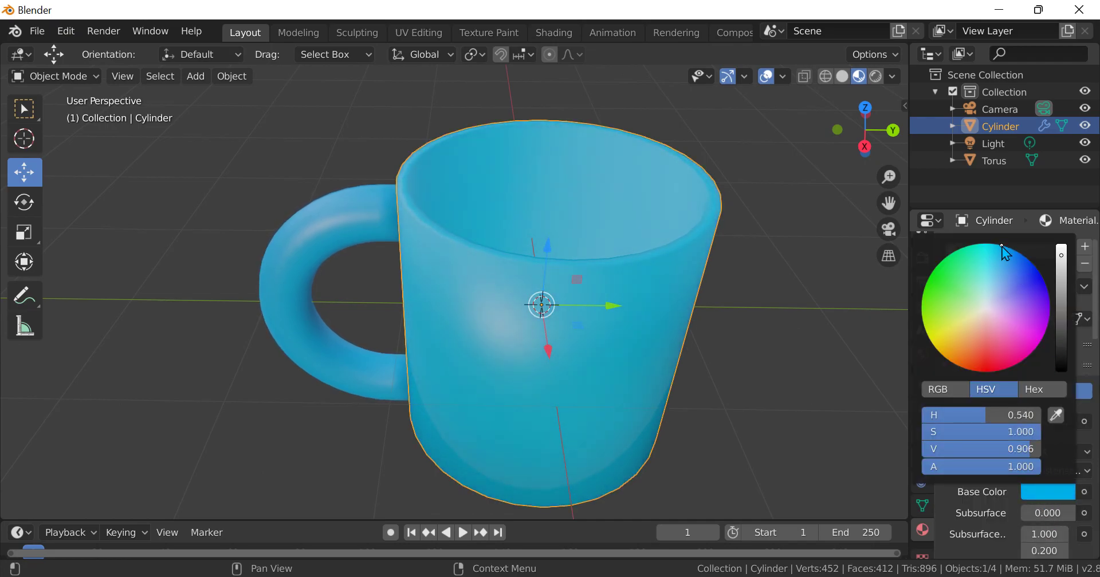
# Add a new cylinder mesh at the centre of the cup to serve as its contents
pyautogui.scroll(3, 614, 465)
pyautogui.moveTo(614, 465); pyautogui.dragTo(480, 387, button='middle')
pyautogui.scroll(-1, 654, 414)
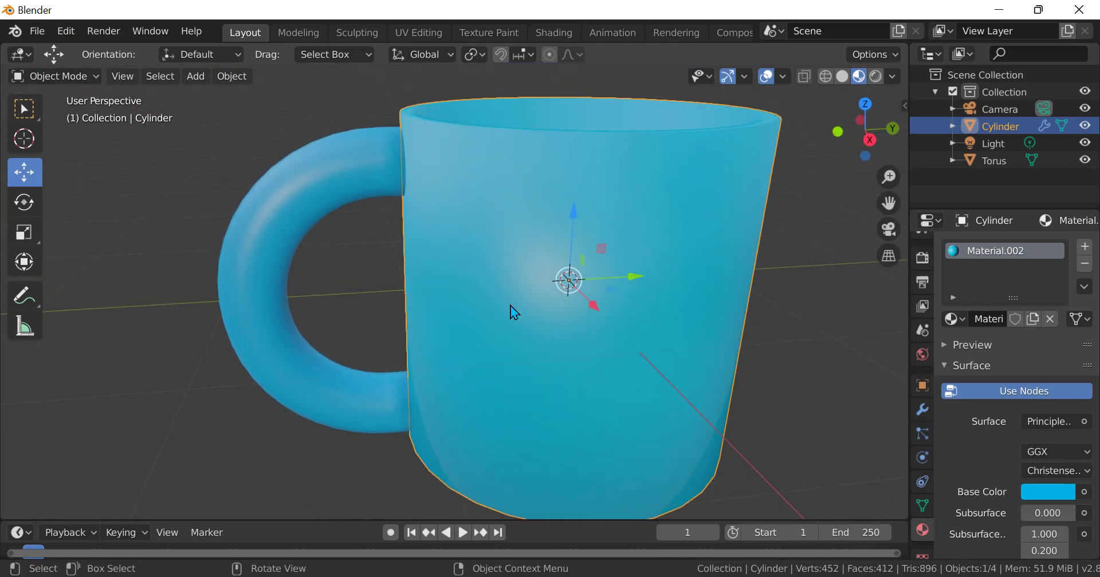
pyautogui.moveTo(526, 292); pyautogui.dragTo(436, 135, button='middle')
pyautogui.hotkey('shift', 'a')
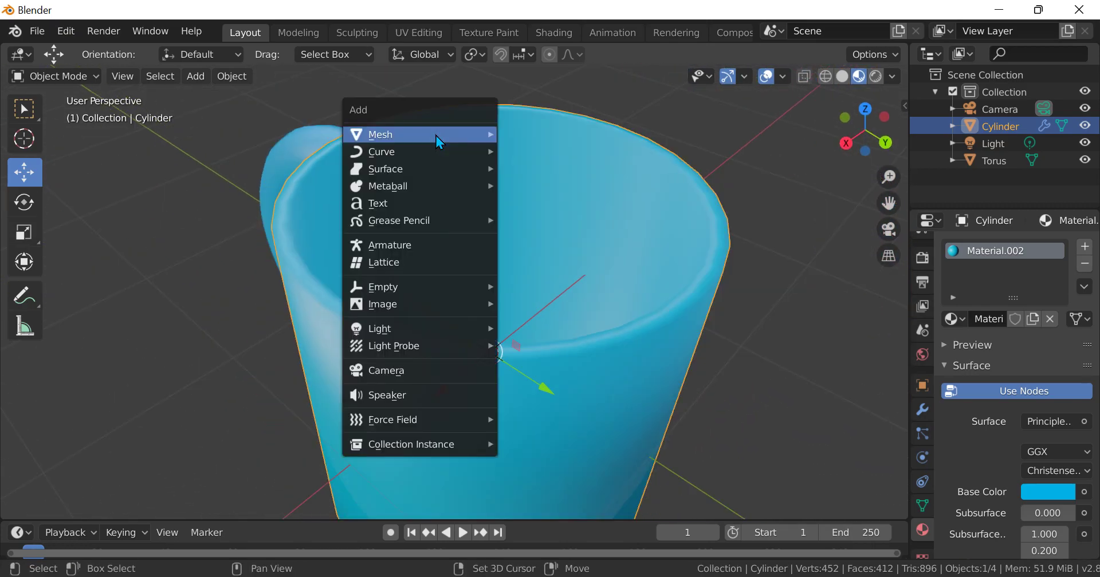
pyautogui.moveTo(438, 133)
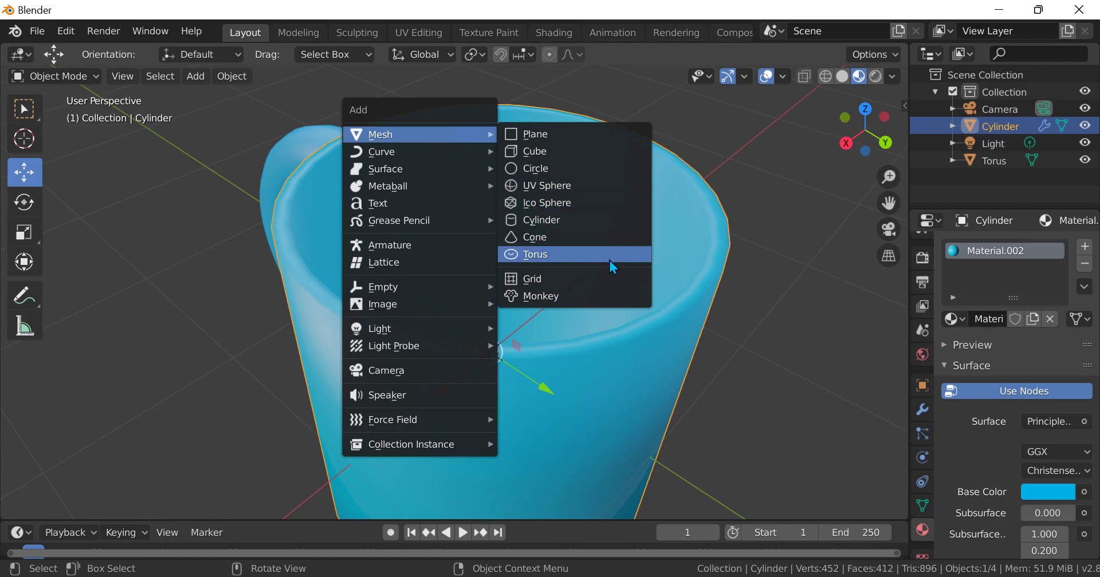
pyautogui.click(587, 220)
# Scale the new cylinder along the Z axis to about 0.72 so its top sits below the rim
pyautogui.moveTo(534, 324); pyautogui.dragTo(468, 421, button='middle')
pyautogui.press('s')
pyautogui.press('z')
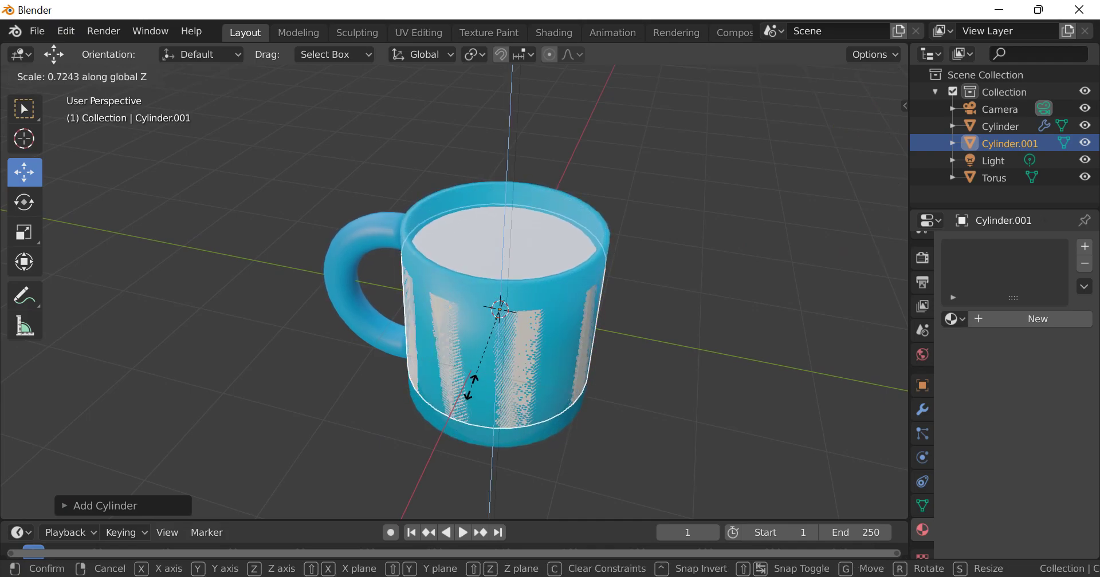
pyautogui.click(471, 380)
# Shrink the inner cylinder slightly in all directions so its sides stay hidden within the cup's wall
pyautogui.scroll(2, 543, 347)
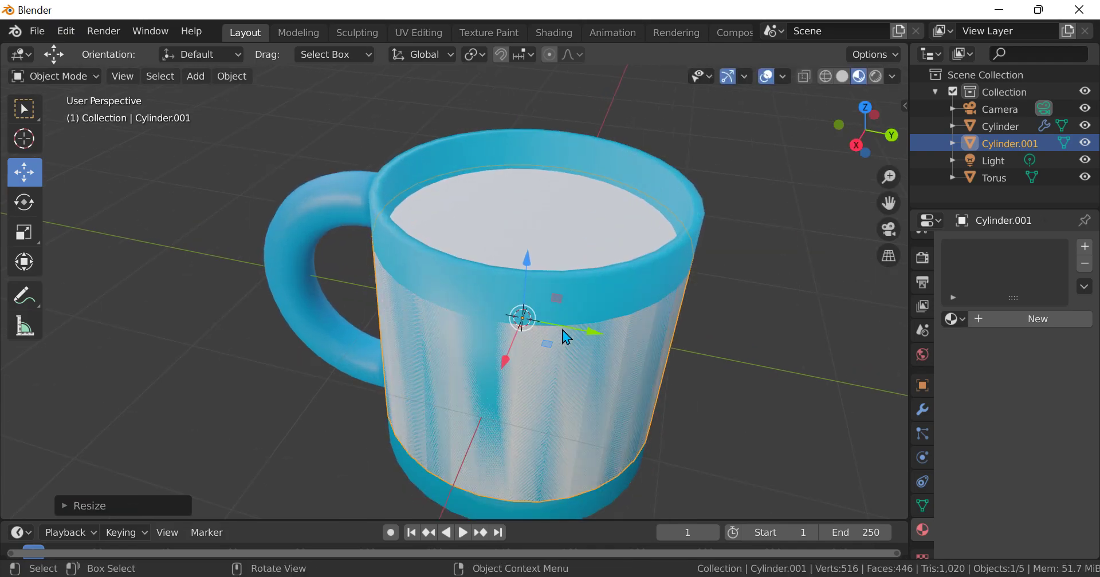
pyautogui.moveTo(544, 347); pyautogui.dragTo(492, 386, button='middle')
pyautogui.scroll(3, 720, 311)
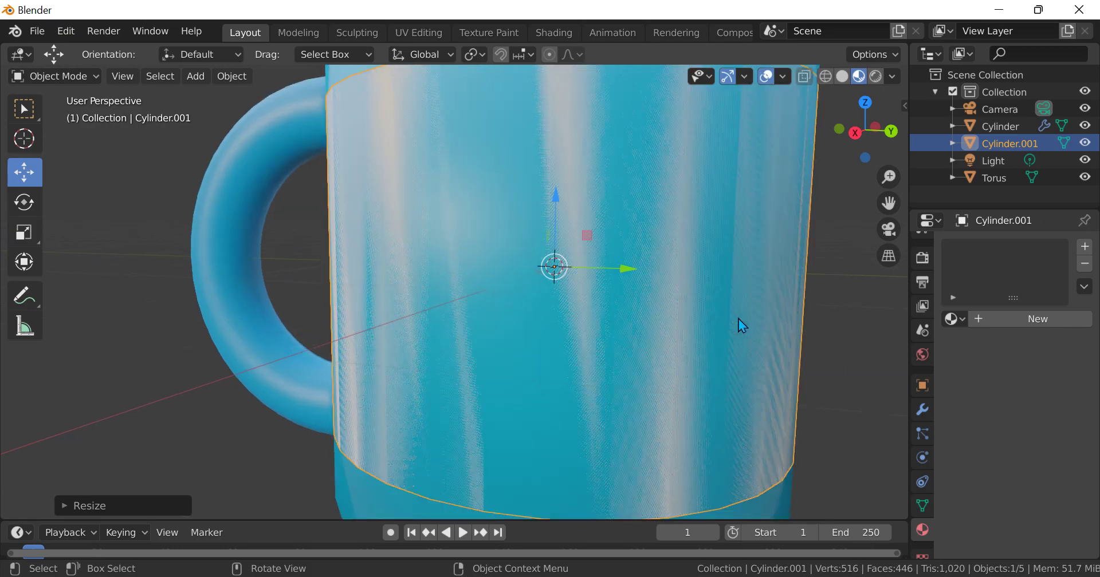
pyautogui.press('s')
pyautogui.click(733, 326)
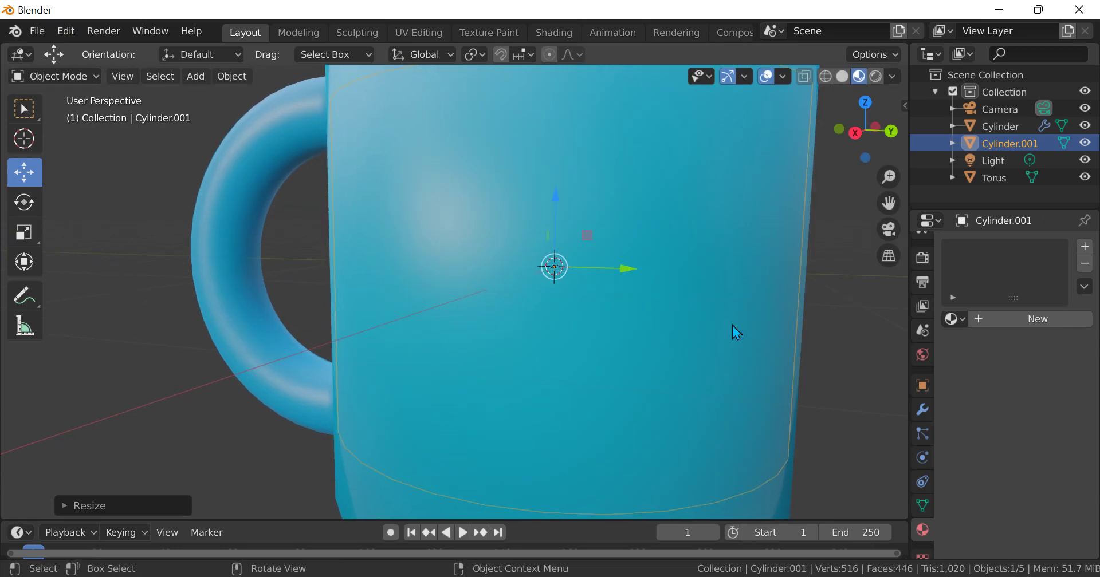
# Raise the inner cylinder along the Z axis so its top surface lies just below the cup's rim
pyautogui.moveTo(733, 326); pyautogui.dragTo(703, 292, button='middle')
pyautogui.scroll(-3, 610, 383)
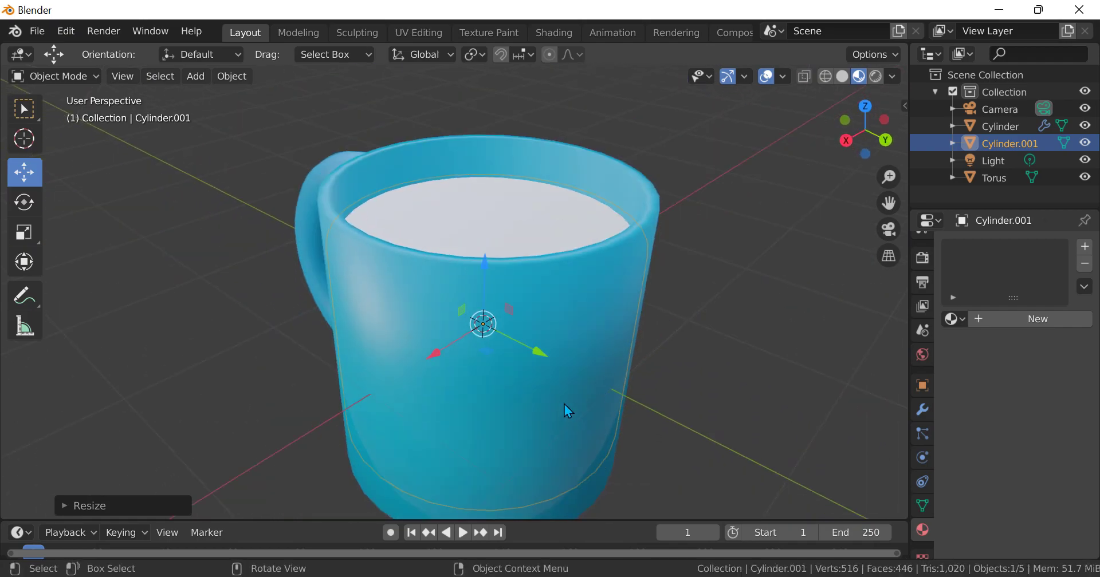
pyautogui.moveTo(493, 256); pyautogui.dragTo(517, 181)
pyautogui.rightClick(518, 180)
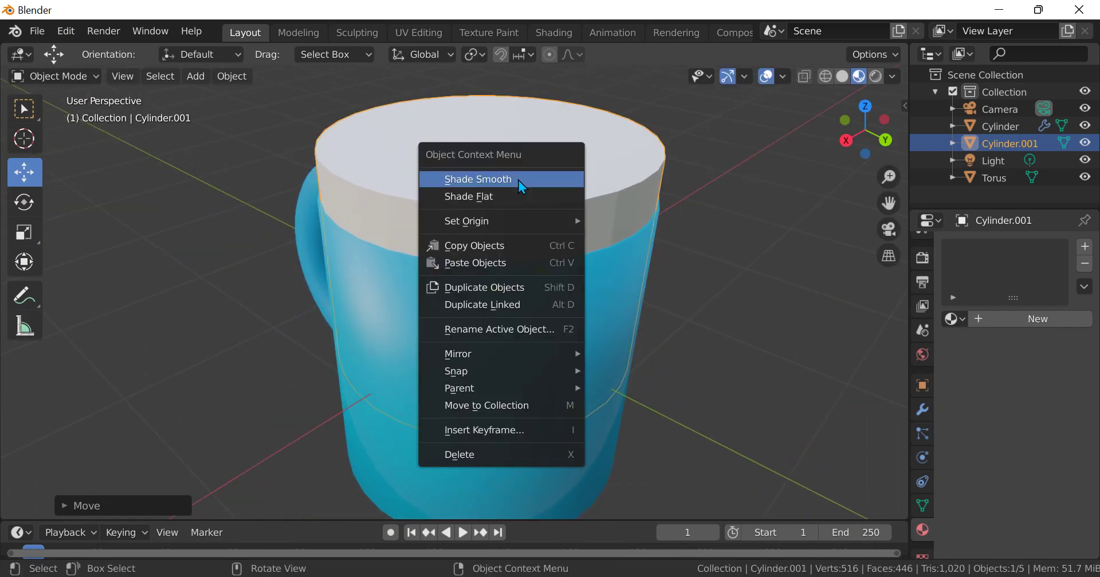
pyautogui.click(518, 181)
pyautogui.rightClick(517, 180)
pyautogui.click(582, 182)
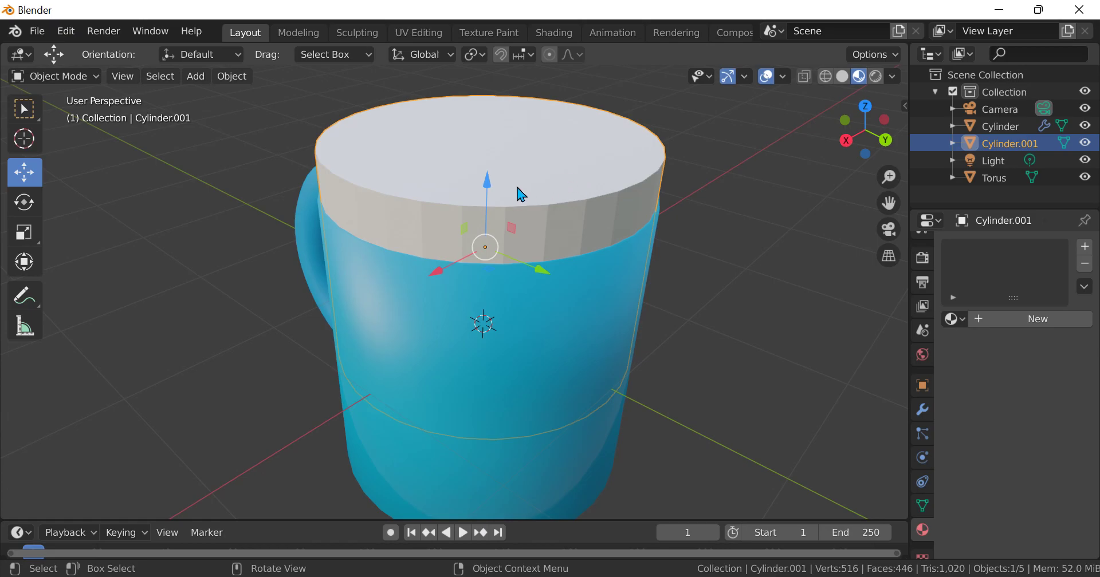
pyautogui.moveTo(491, 181); pyautogui.dragTo(524, 242)
pyautogui.scroll(1, 578, 239)
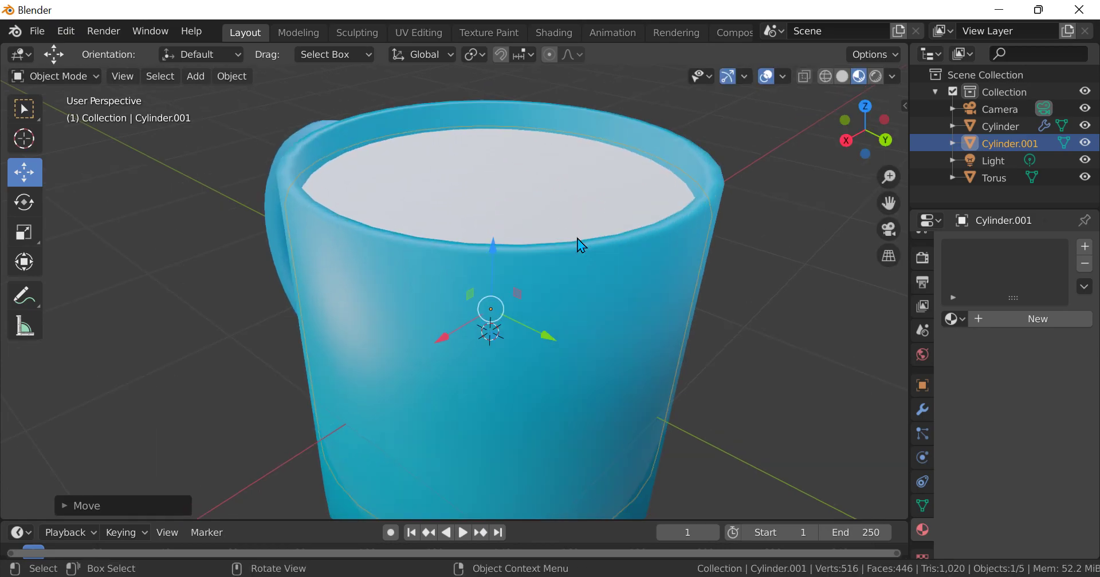
# Nudge the inner cylinder down along the Z axis and rescale its height
pyautogui.scroll(-1, 577, 240)
pyautogui.moveTo(569, 272); pyautogui.dragTo(560, 291, button='middle')
pyautogui.moveTo(485, 261); pyautogui.dragTo(488, 271)
pyautogui.press('s')
pyautogui.press('z')
pyautogui.click(551, 370)
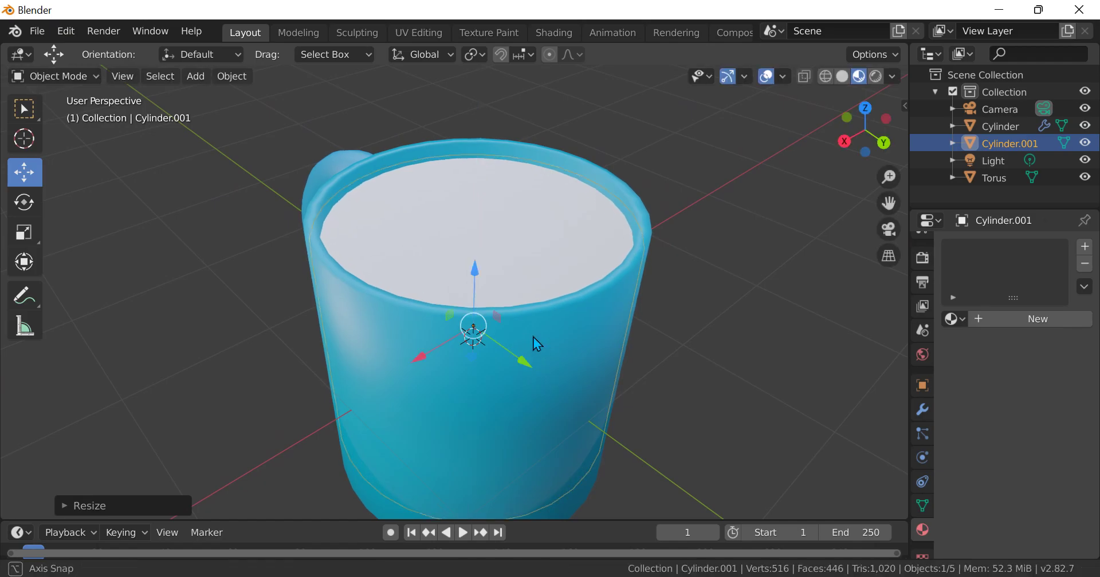
# Move the inner cylinder slightly lower inside the mug, leaving more of the inner rim exposed
pyautogui.moveTo(534, 338); pyautogui.dragTo(474, 232, button='middle')
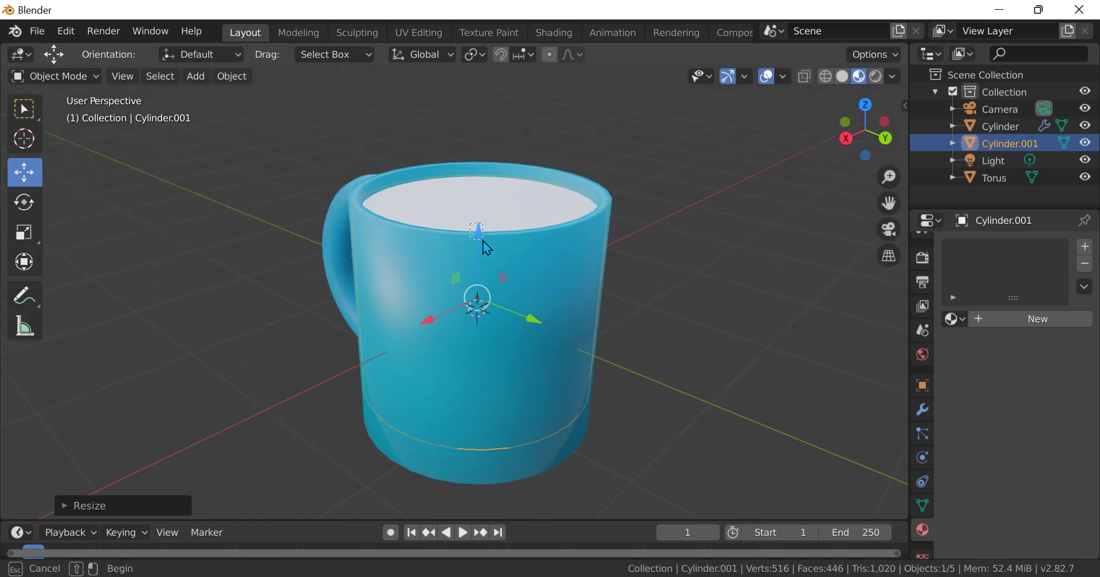
pyautogui.keyDown('shift'); pyautogui.click(492, 257); pyautogui.keyUp('shift')
pyautogui.hotkey('alt', 'a')
pyautogui.click(526, 231)
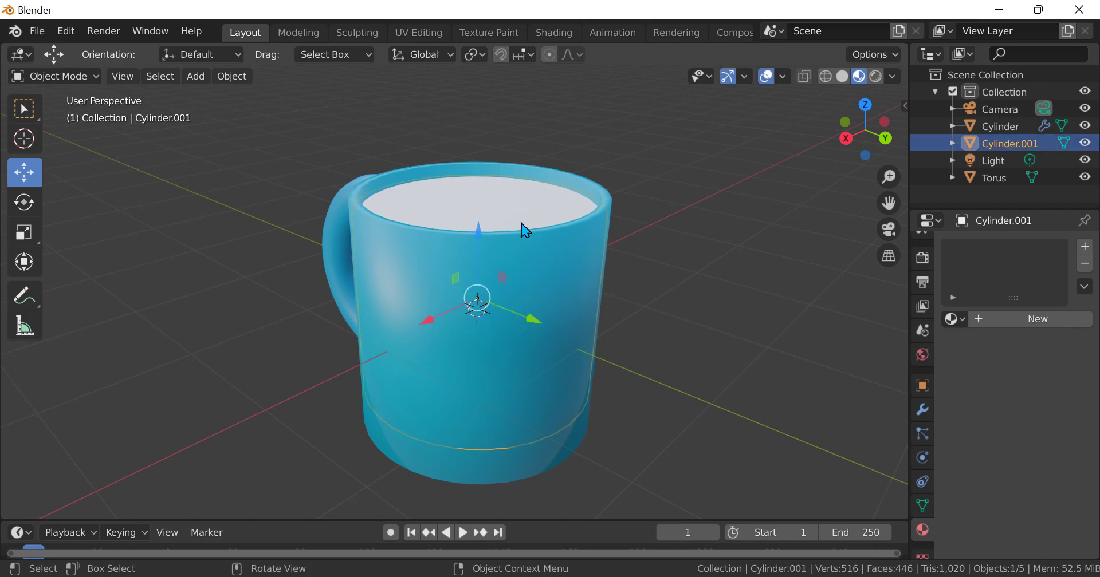
pyautogui.press('g')
pyautogui.click(481, 253)
# Examine the fill level from the side and from above, and deselect the inner cylinder
pyautogui.moveTo(482, 252); pyautogui.dragTo(535, 322, button='middle')
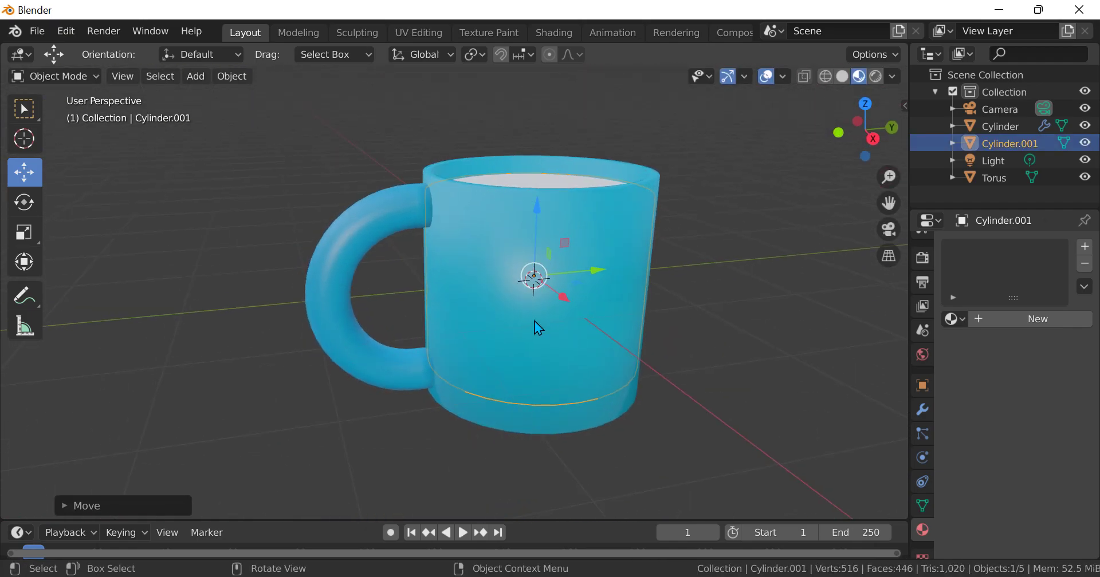
pyautogui.scroll(4, 536, 322)
pyautogui.scroll(-5, 421, 425)
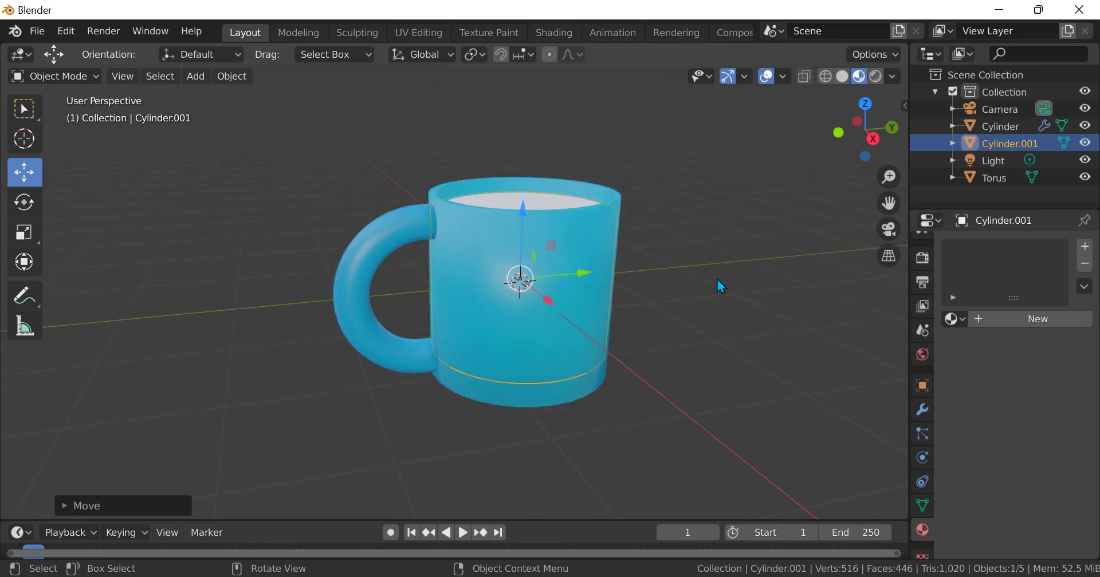
pyautogui.scroll(1, 717, 279)
pyautogui.moveTo(704, 286); pyautogui.dragTo(628, 348, button='middle')
pyautogui.click(696, 349)
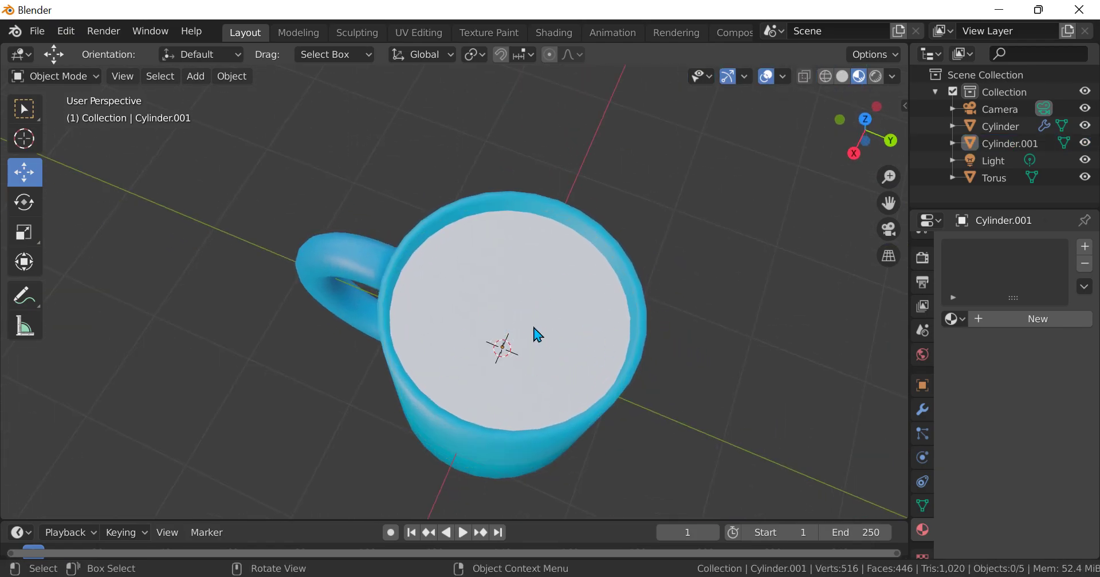
# Select the inner cylinder and assign it a new material
pyautogui.press('KP_7')
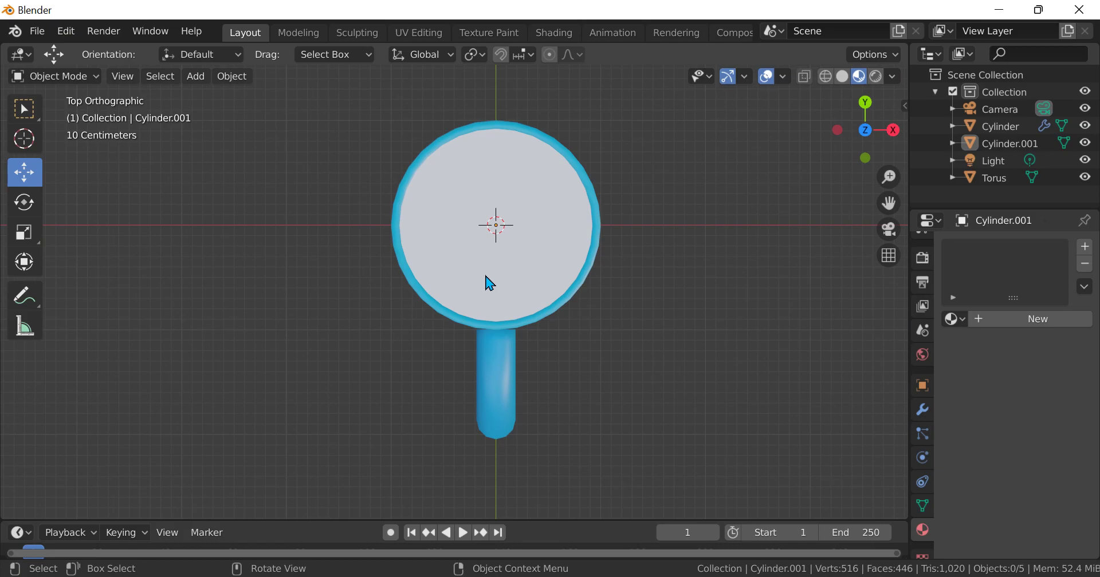
pyautogui.scroll(3, 518, 277)
pyautogui.moveTo(400, 331); pyautogui.dragTo(436, 268, button='middle')
pyautogui.scroll(-1, 433, 264)
pyautogui.click(557, 222)
pyautogui.click(1035, 319)
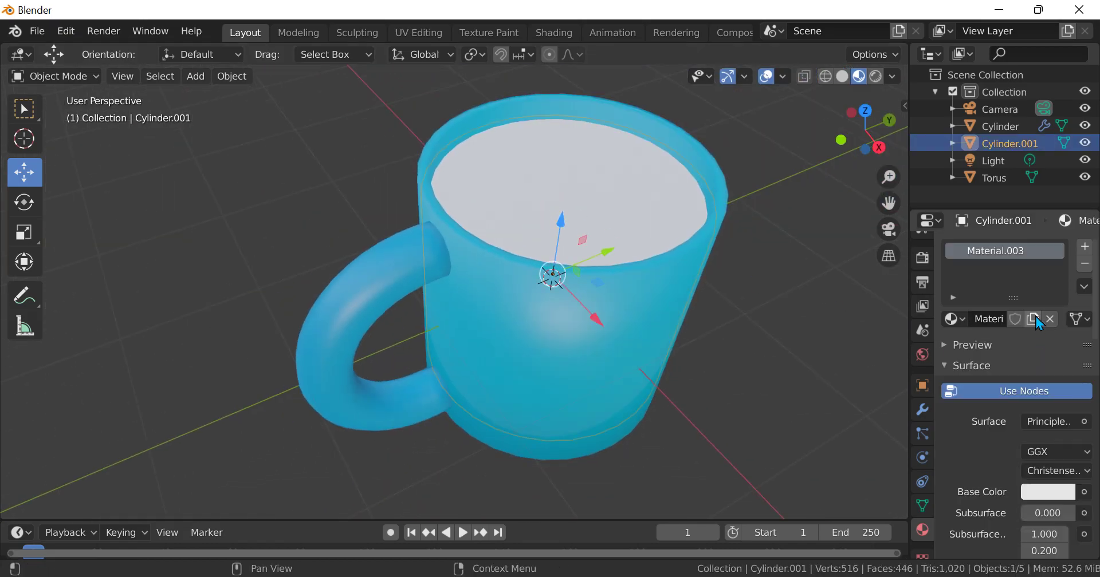
# Try a dark red base colour on the inner cylinder's material and view the mug from the front
pyautogui.click(1059, 492)
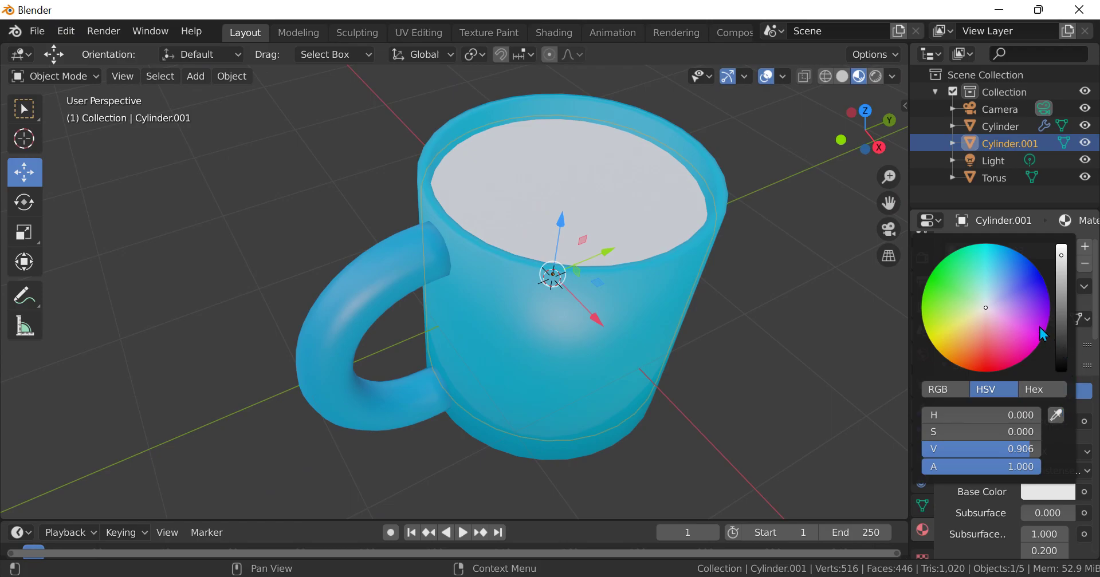
pyautogui.click(987, 371)
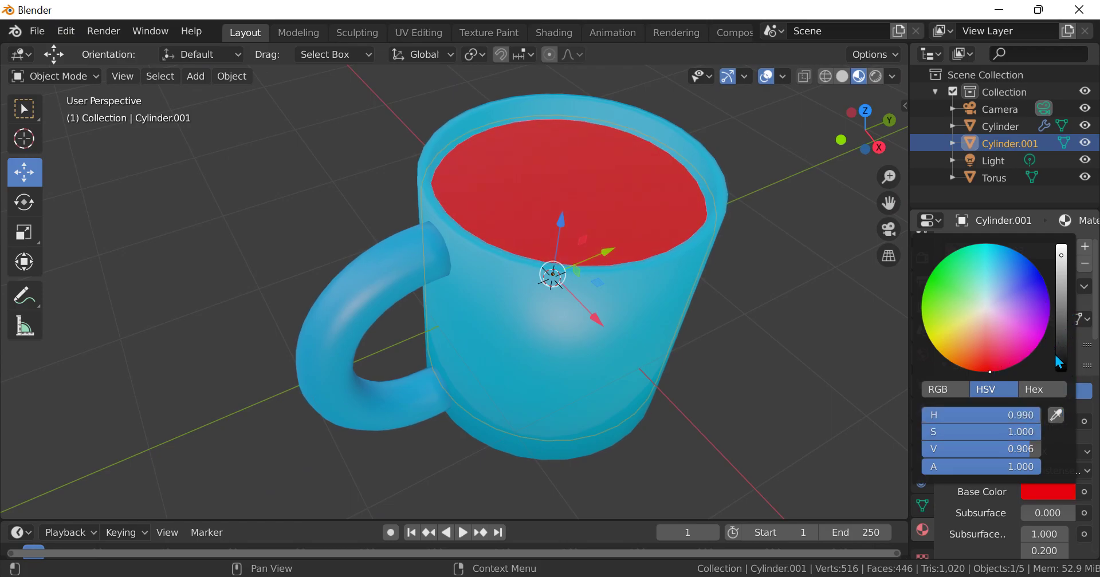
pyautogui.moveTo(1061, 256); pyautogui.dragTo(1060, 370)
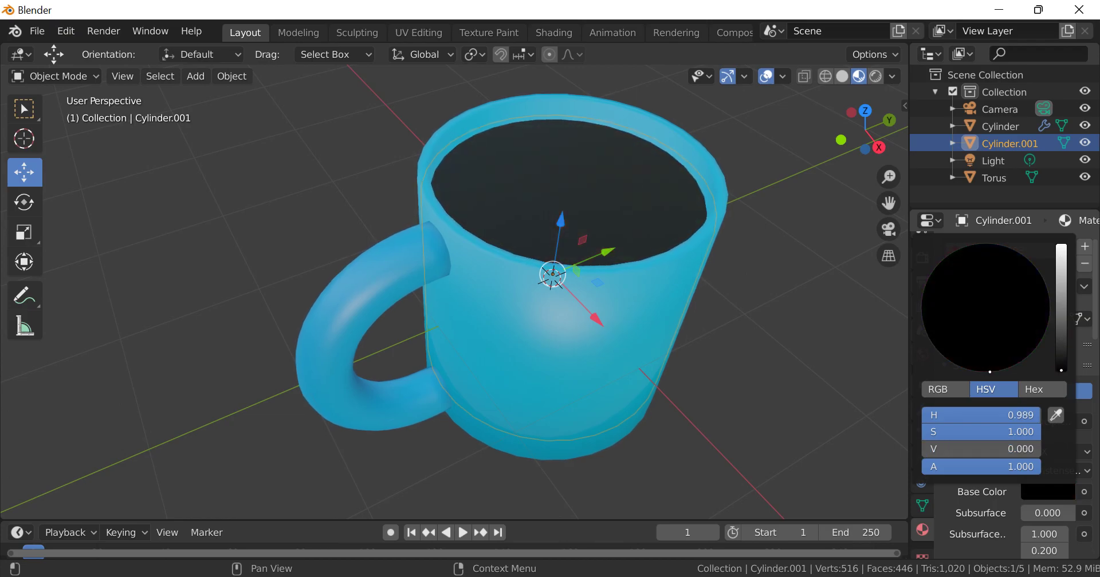
pyautogui.moveTo(1061, 370); pyautogui.dragTo(1060, 334)
pyautogui.moveTo(590, 344); pyautogui.dragTo(492, 346, button='middle')
pyautogui.moveTo(592, 343); pyautogui.dragTo(646, 380, button='middle')
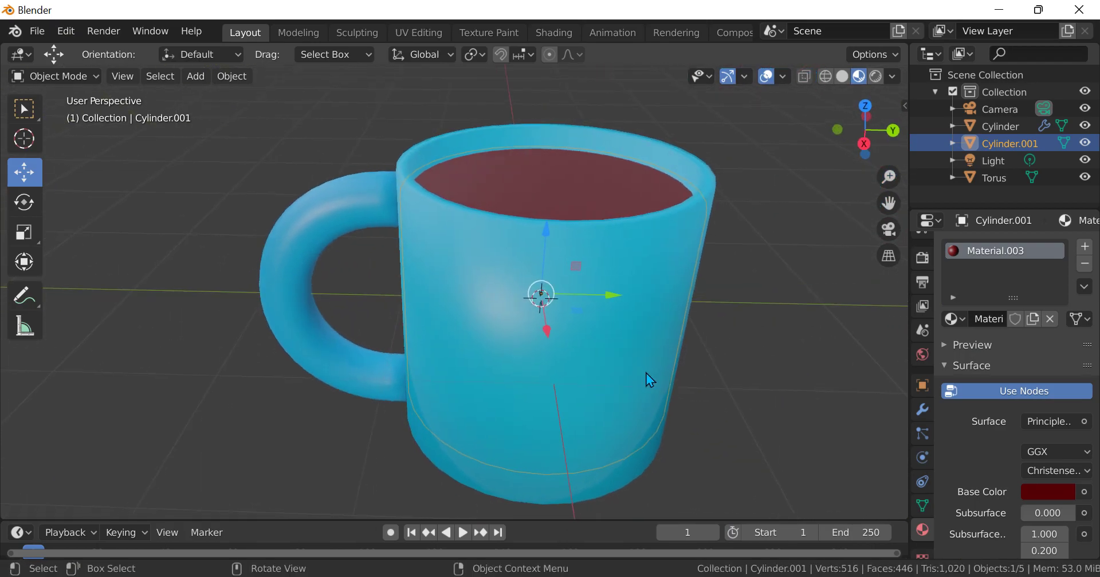
# Set the inner cylinder's base colour to pure white at full brightness
pyautogui.click(1056, 500)
pyautogui.moveTo(1068, 320); pyautogui.dragTo(1069, 237)
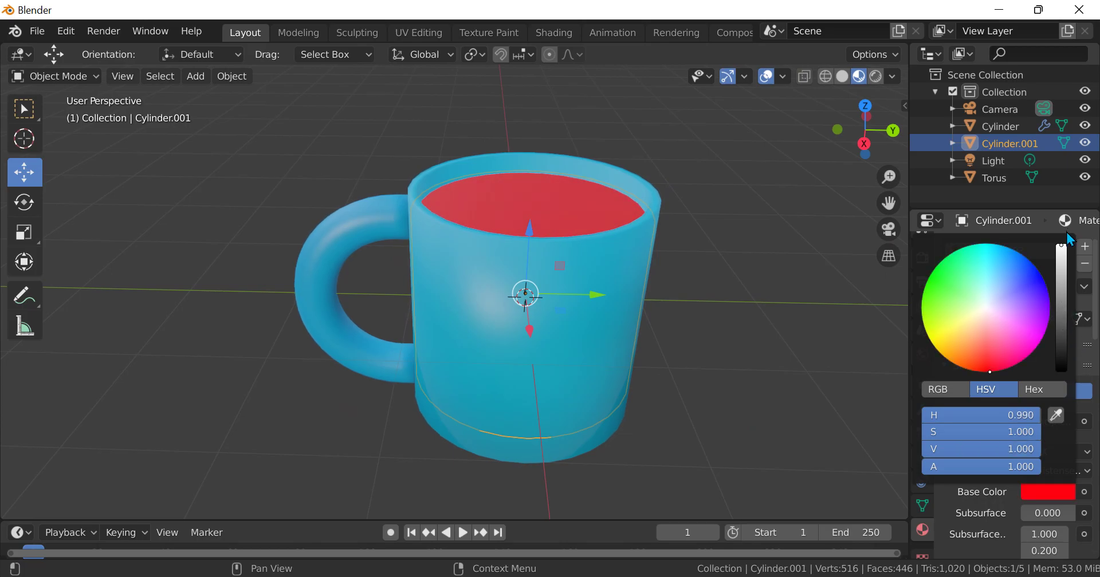
pyautogui.click(984, 306)
pyautogui.moveTo(823, 320); pyautogui.dragTo(715, 387, button='middle')
pyautogui.scroll(4, 699, 375)
pyautogui.scroll(-8, 659, 353)
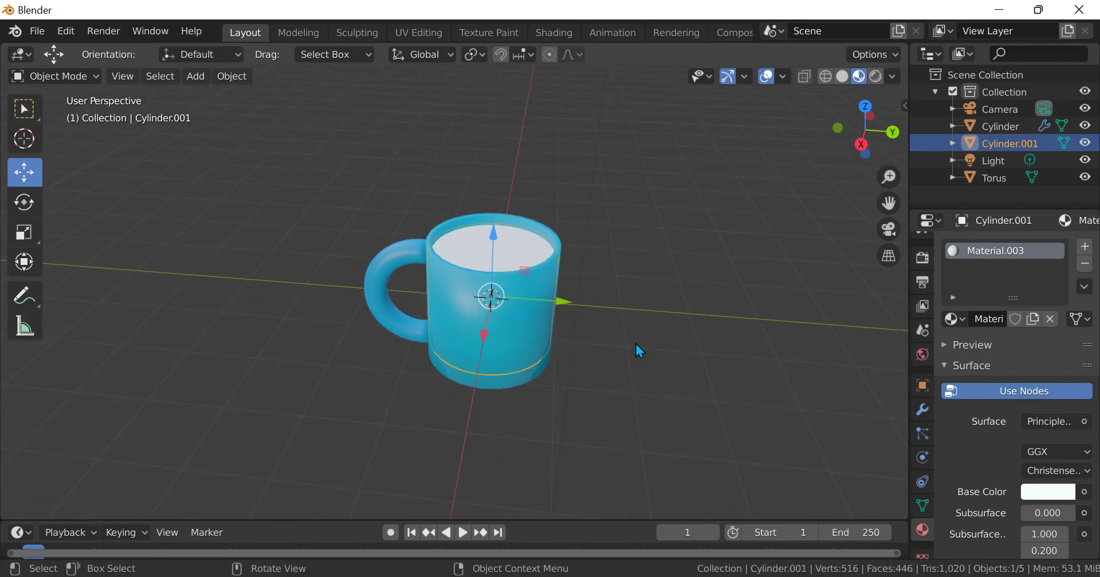
# Add a mesh plane at the mug's centre
pyautogui.scroll(1, 544, 275)
pyautogui.hotkey('shift', 'a')
pyautogui.moveTo(458, 198)
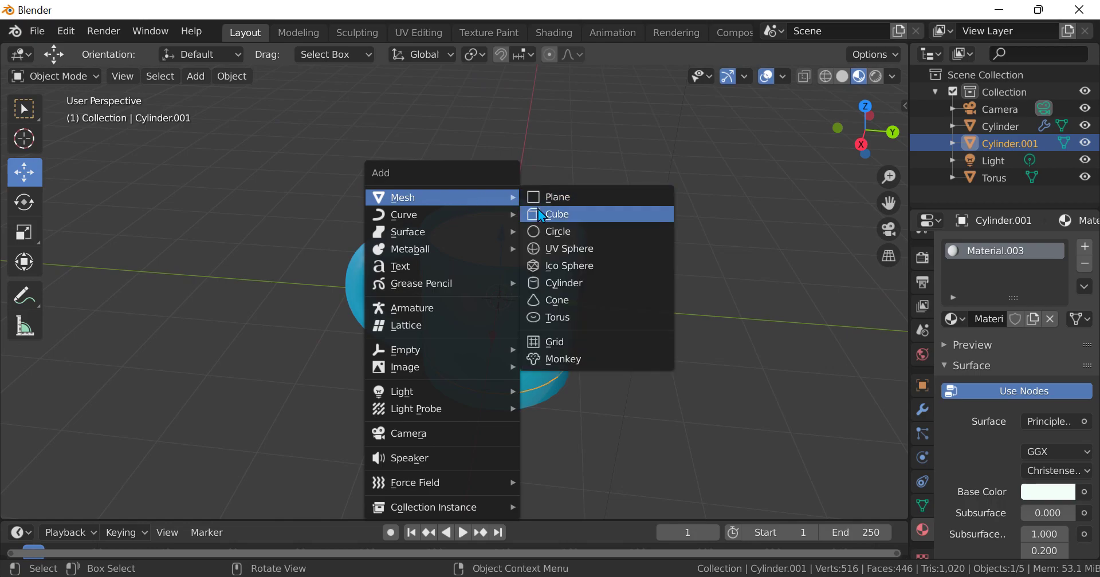
pyautogui.click(548, 200)
pyautogui.scroll(2, 596, 274)
pyautogui.scroll(-5, 607, 261)
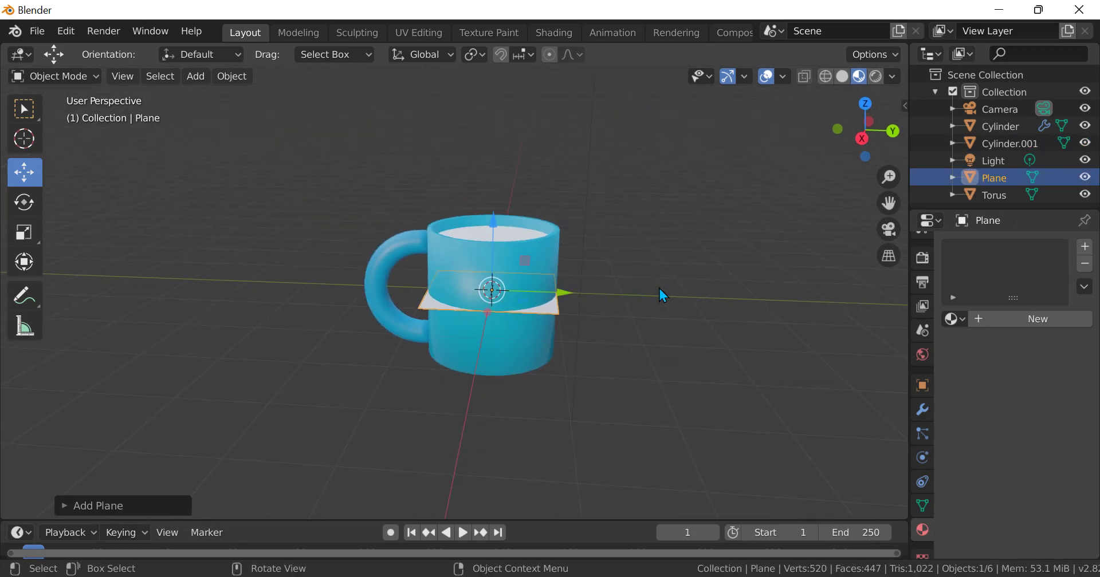
# Scale the plane up in two passes, first about 6.66 times, into a large floor surrounding the mug
pyautogui.press('s')
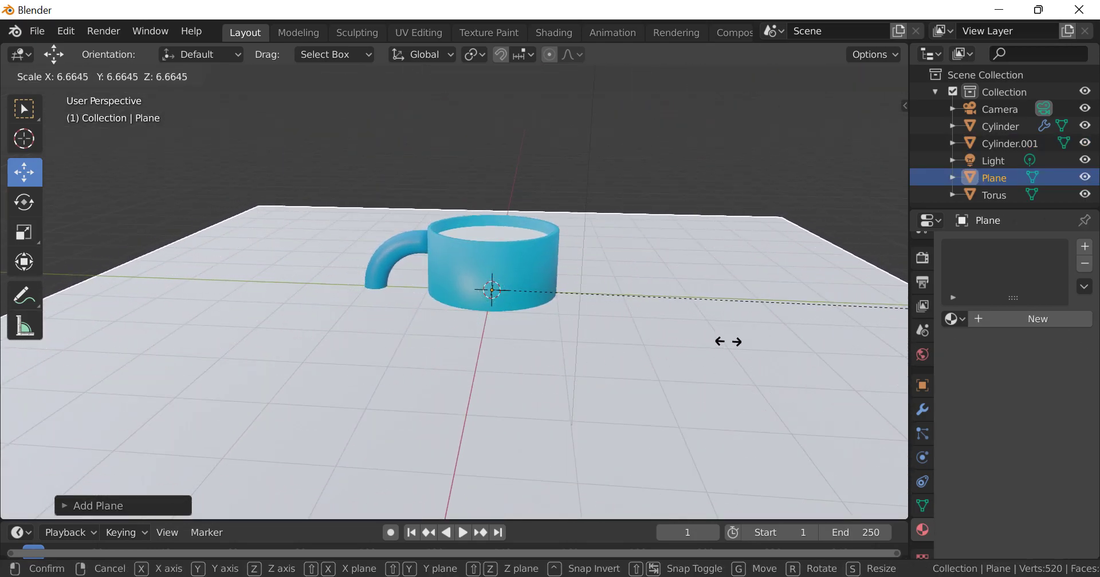
pyautogui.click(730, 345)
pyautogui.scroll(-4, 559, 337)
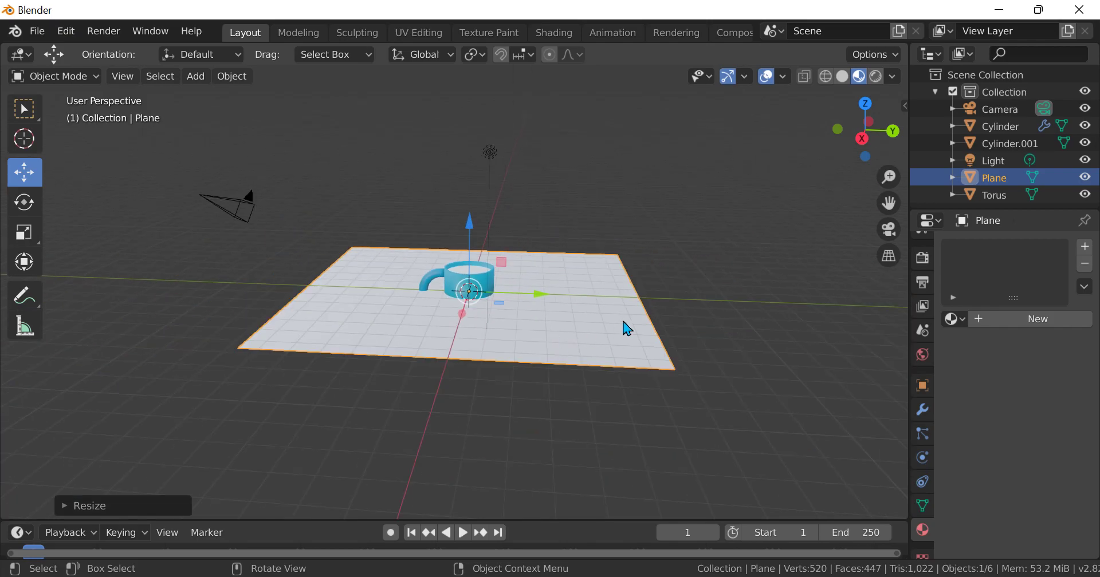
pyautogui.press('s')
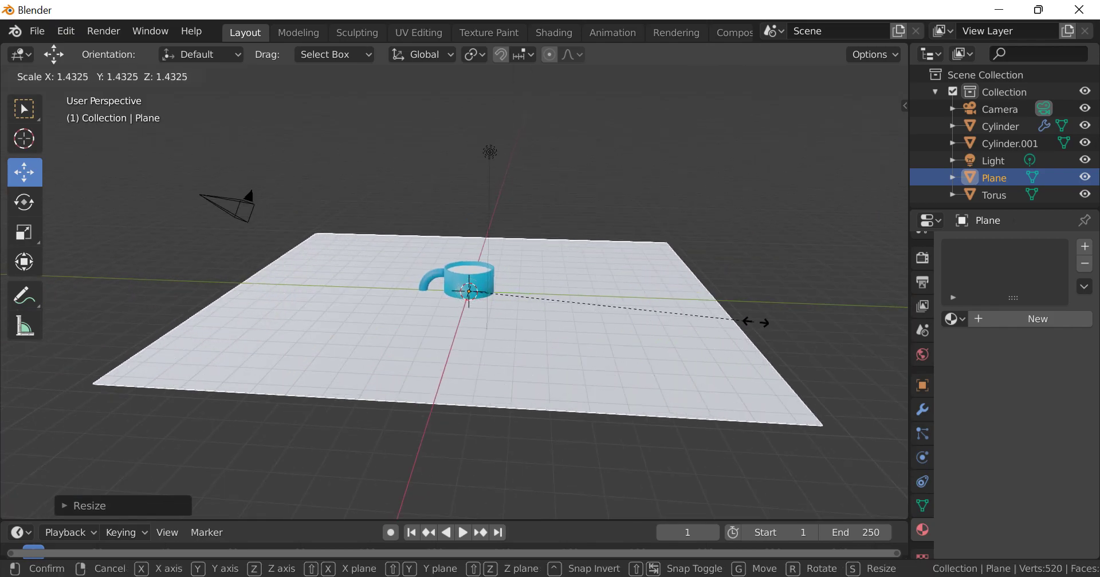
pyautogui.click(153, 266)
pyautogui.moveTo(153, 267); pyautogui.dragTo(196, 338, button='middle')
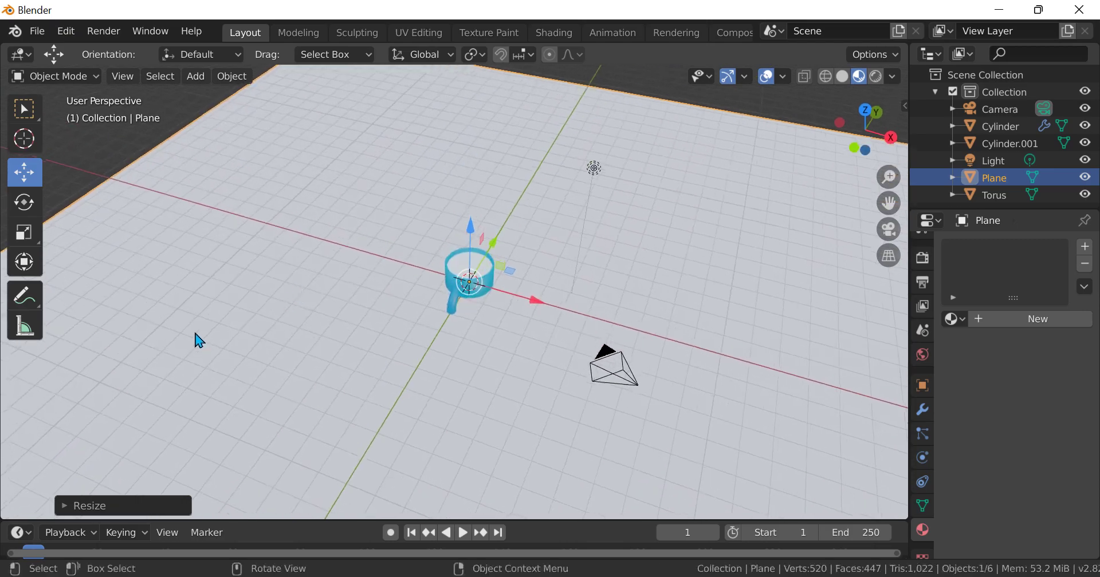
# Select the cup body, handle and inner cylinder together and raise them along the Z axis to bring the mug above the floor plane
pyautogui.scroll(10, 124, 371)
pyautogui.moveTo(454, 319); pyautogui.dragTo(407, 226, button='middle')
pyautogui.click(536, 213)
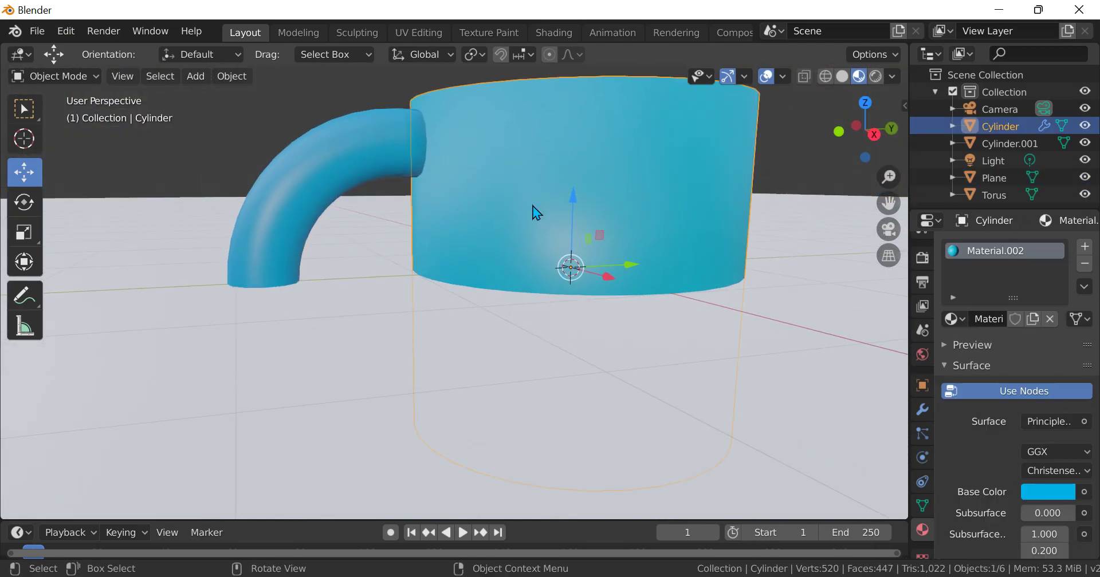
pyautogui.keyDown('shift'); pyautogui.click(345, 166); pyautogui.keyUp('shift')
pyautogui.moveTo(453, 120); pyautogui.dragTo(533, 197, button='middle')
pyautogui.keyDown('shift'); pyautogui.click(581, 258); pyautogui.keyUp('shift')
pyautogui.scroll(-5, 582, 259)
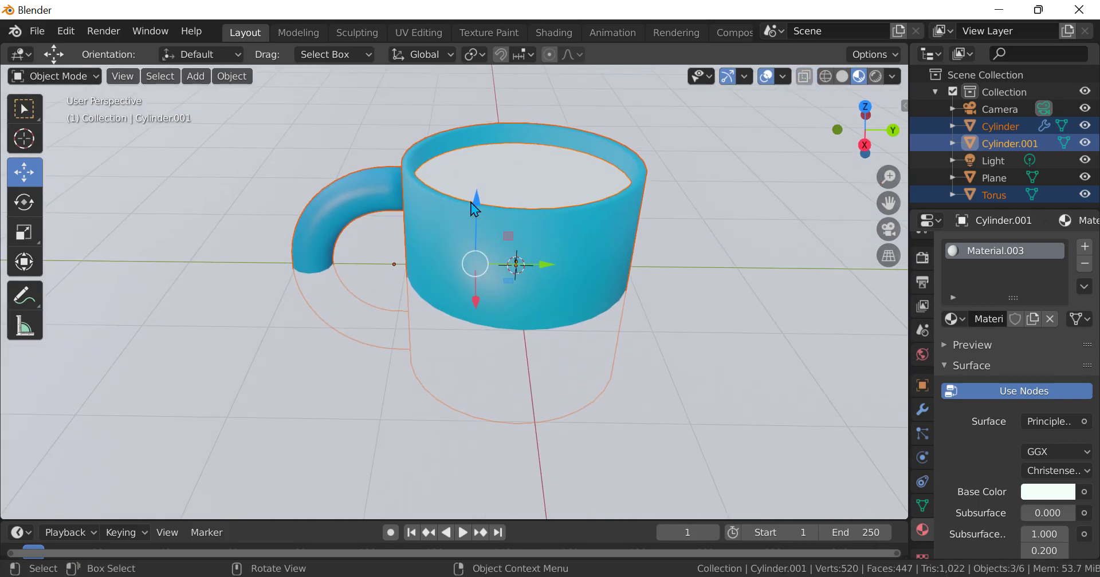
pyautogui.moveTo(473, 209); pyautogui.dragTo(573, 101)
pyautogui.moveTo(638, 253); pyautogui.dragTo(518, 150, button='middle')
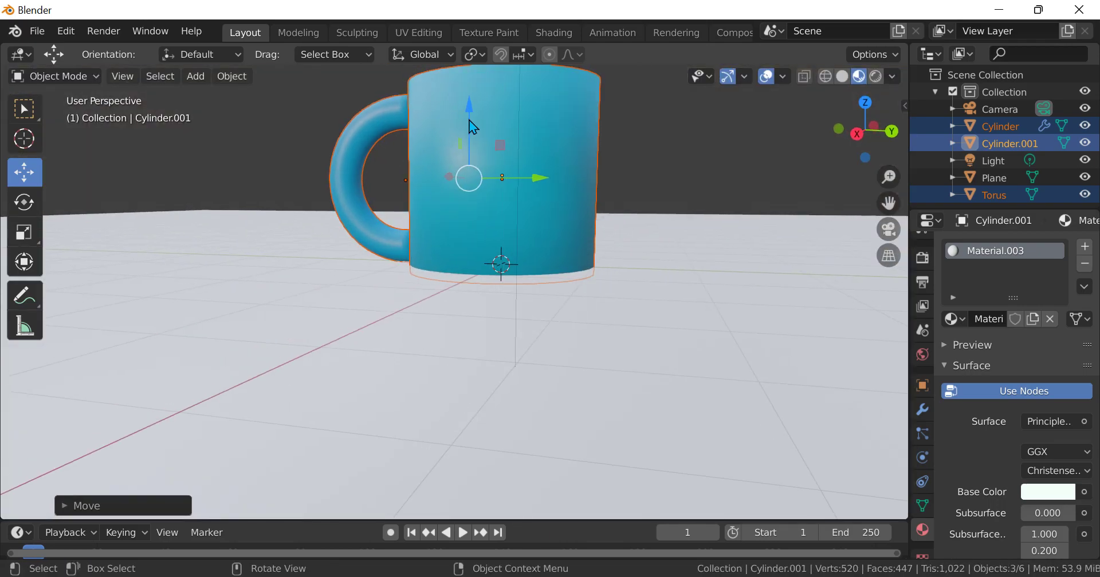
# Reselect all three mug parts and raise them slightly along the Z axis to lift the base out of the floor
pyautogui.click(483, 111)
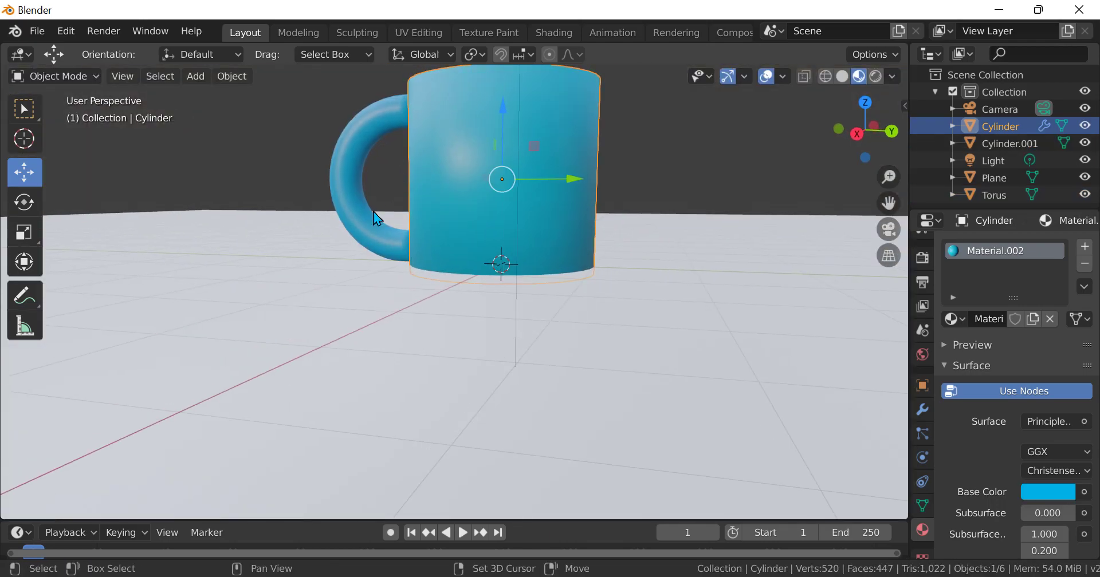
pyautogui.keyDown('shift'); pyautogui.click(384, 230); pyautogui.keyUp('shift')
pyautogui.moveTo(501, 150); pyautogui.dragTo(511, 225, button='middle')
pyautogui.keyDown('shift'); pyautogui.click(522, 192); pyautogui.keyUp('shift')
pyautogui.keyDown('shift'); pyautogui.moveTo(541, 171); pyautogui.dragTo(559, 89, button='middle'); pyautogui.keyUp('shift')
pyautogui.scroll(1, 594, 216)
pyautogui.moveTo(516, 282); pyautogui.dragTo(533, 213, button='middle')
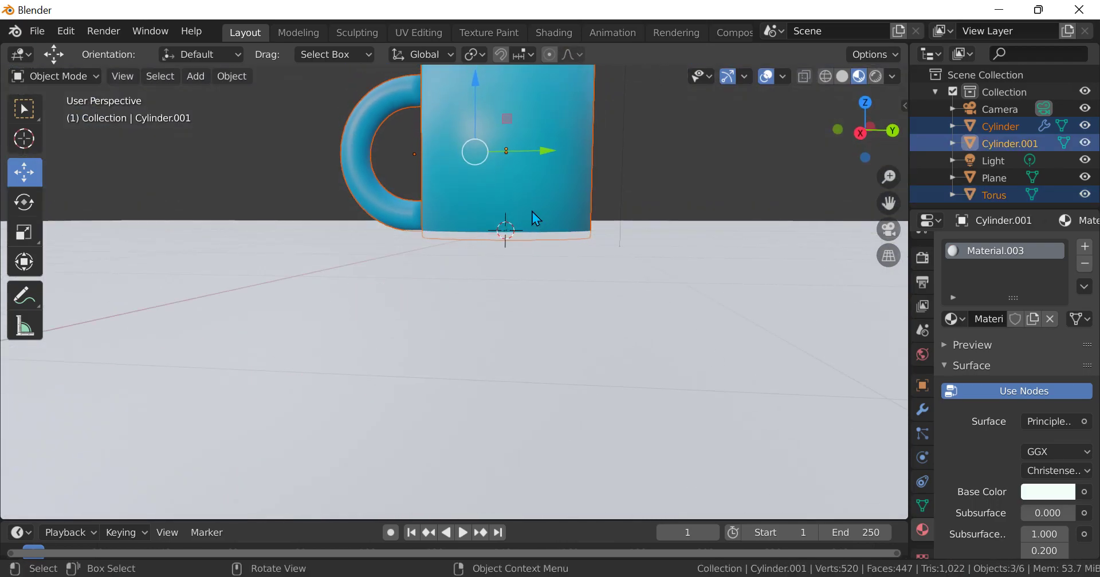
pyautogui.moveTo(524, 170); pyautogui.dragTo(495, 216, button='middle')
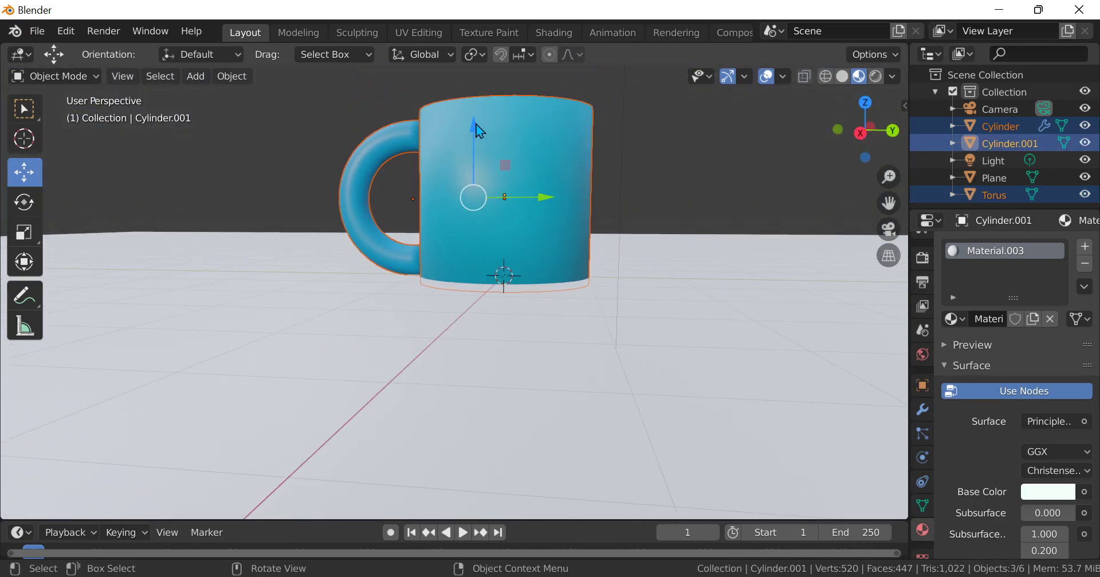
pyautogui.moveTo(478, 148); pyautogui.dragTo(478, 96)
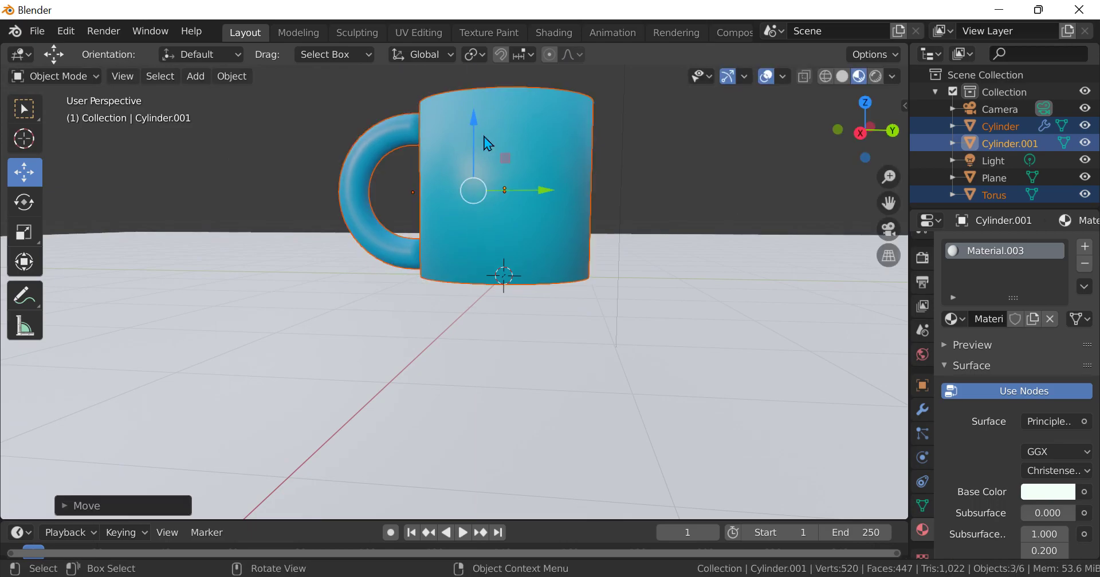
# Fine-tune the mug's height along the Z axis from below the floor plane so its base rests on the surface
pyautogui.scroll(3, 519, 154)
pyautogui.moveTo(515, 149); pyautogui.dragTo(480, 125, button='middle')
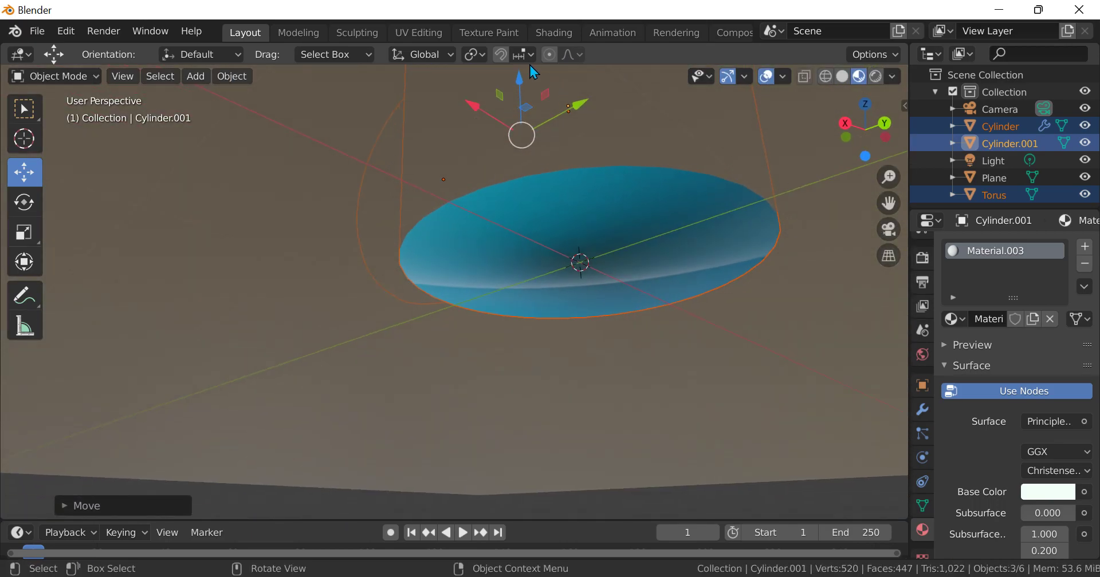
pyautogui.moveTo(518, 73)
pyautogui.mouseDown()
pyautogui.moveTo(511, 518)
pyautogui.moveTo(521, 70)
pyautogui.mouseUp()
pyautogui.scroll(2, 403, 276)
pyautogui.moveTo(403, 276); pyautogui.dragTo(455, 322, button='middle')
pyautogui.scroll(-8, 457, 314)
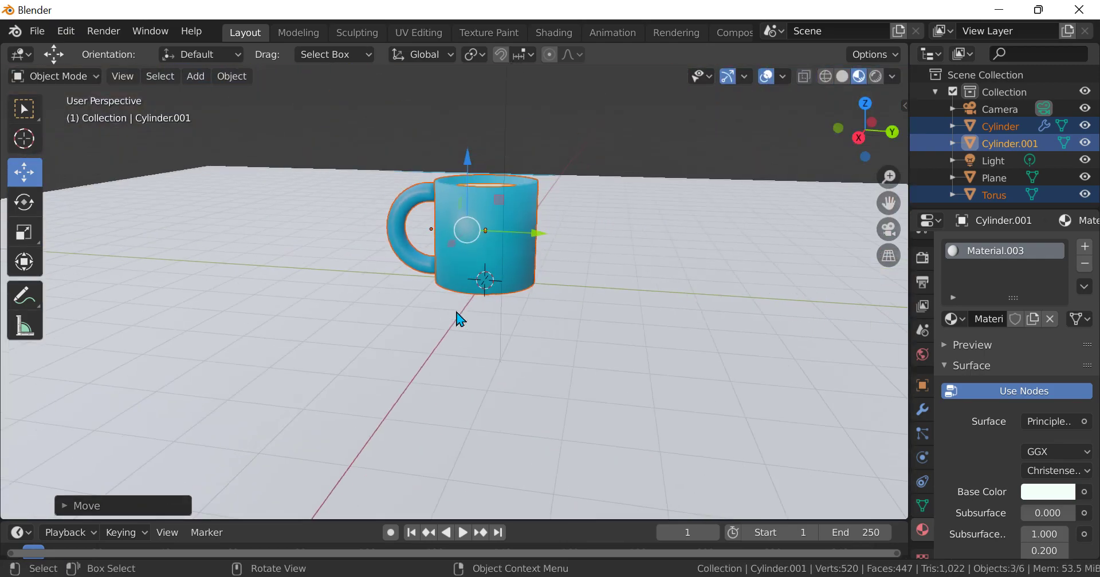
pyautogui.scroll(-5, 461, 320)
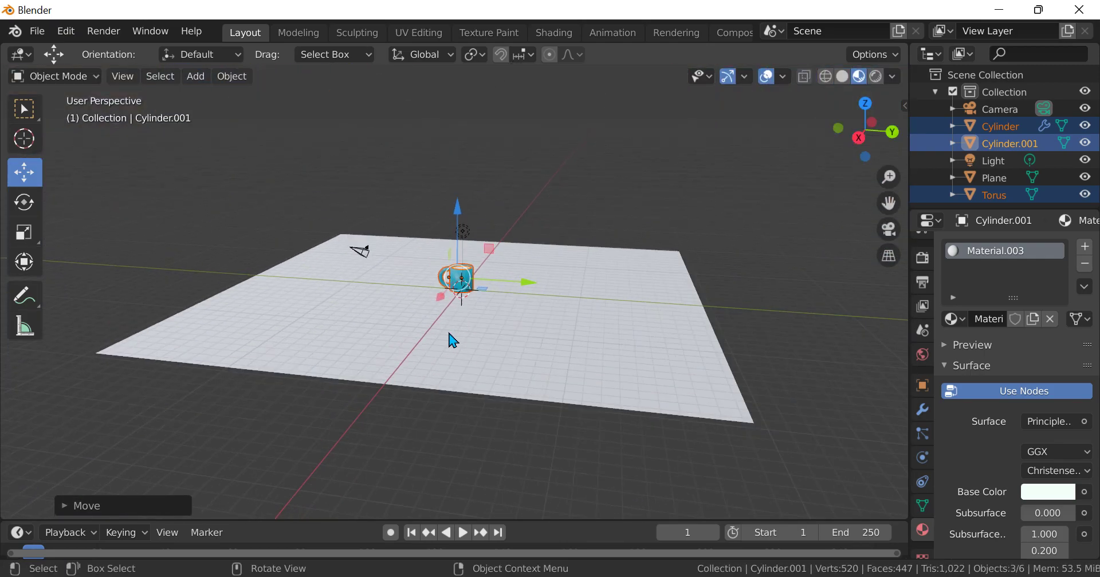
# Preview the scene with rendered shading, return to material preview, and examine the mug's position relative to the camera and light
pyautogui.press('KP_0')
pyautogui.moveTo(544, 319); pyautogui.dragTo(501, 354, button='middle')
pyautogui.scroll(-2, 550, 372)
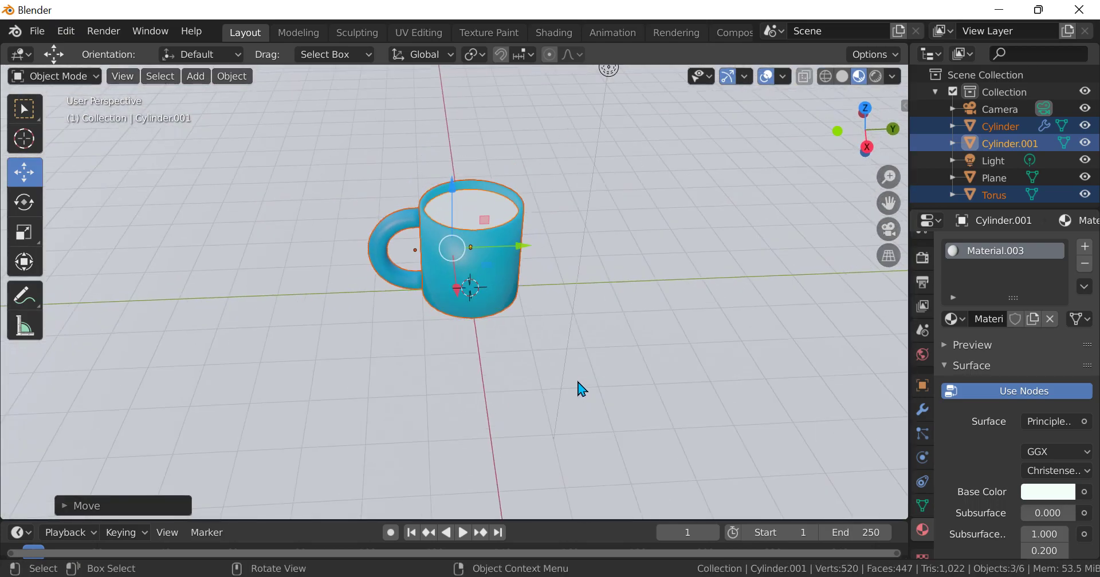
pyautogui.click(876, 76)
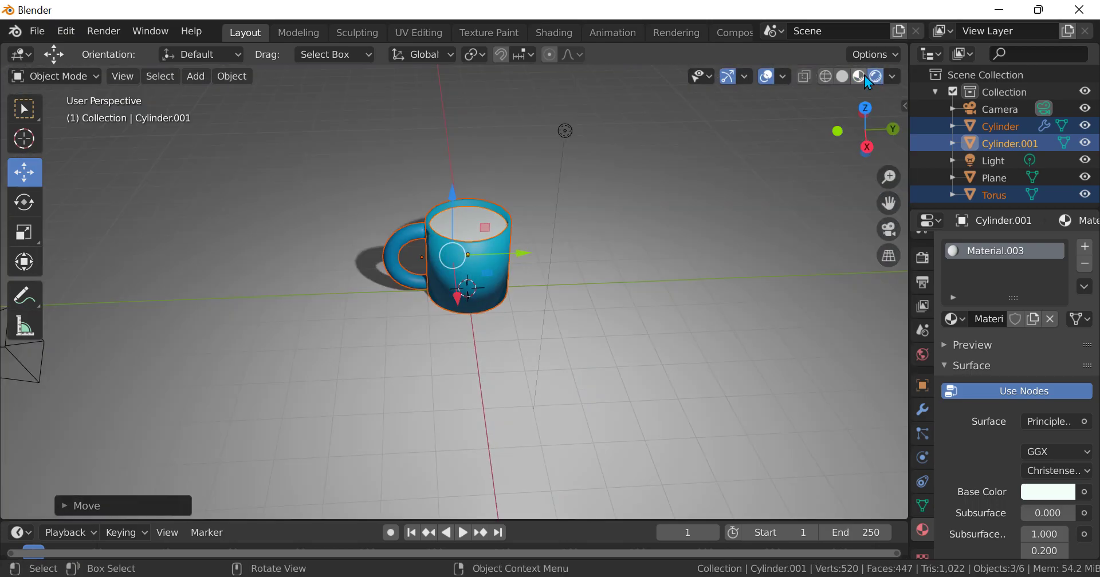
pyautogui.click(860, 77)
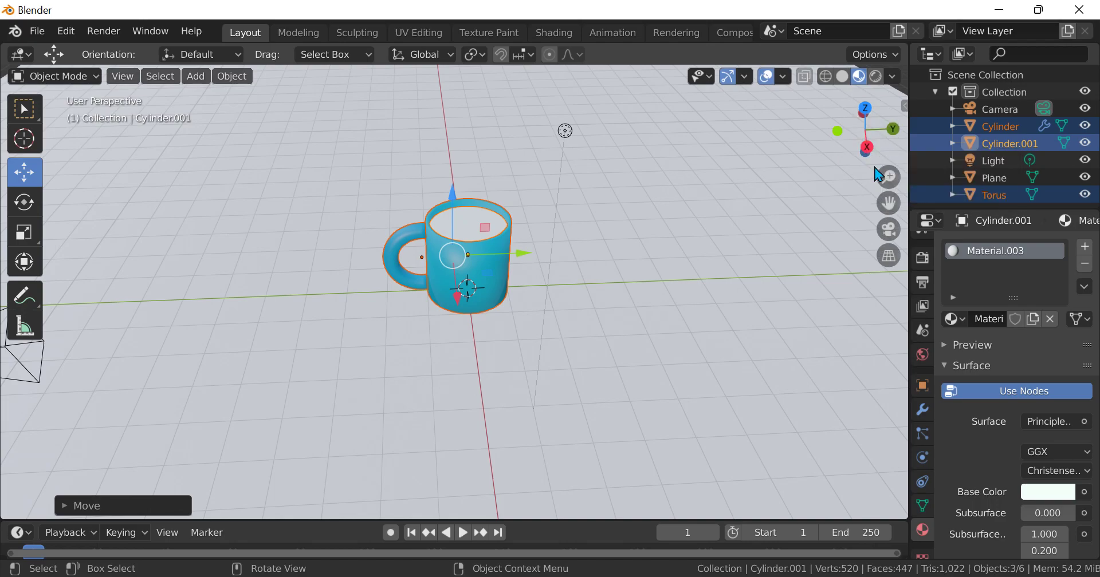
pyautogui.click(868, 128)
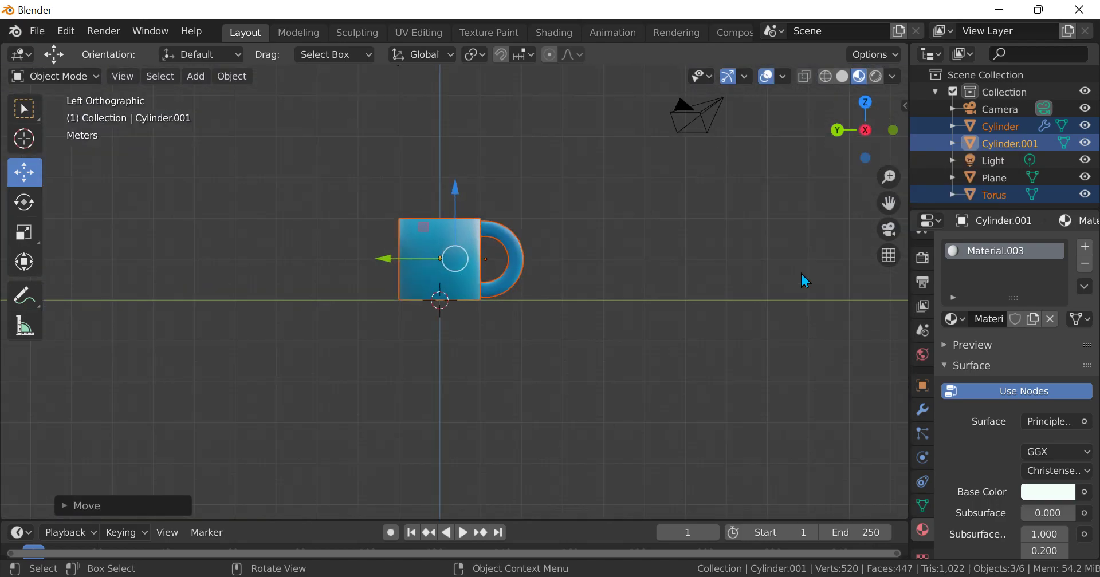
pyautogui.moveTo(802, 274); pyautogui.dragTo(801, 246, button='middle')
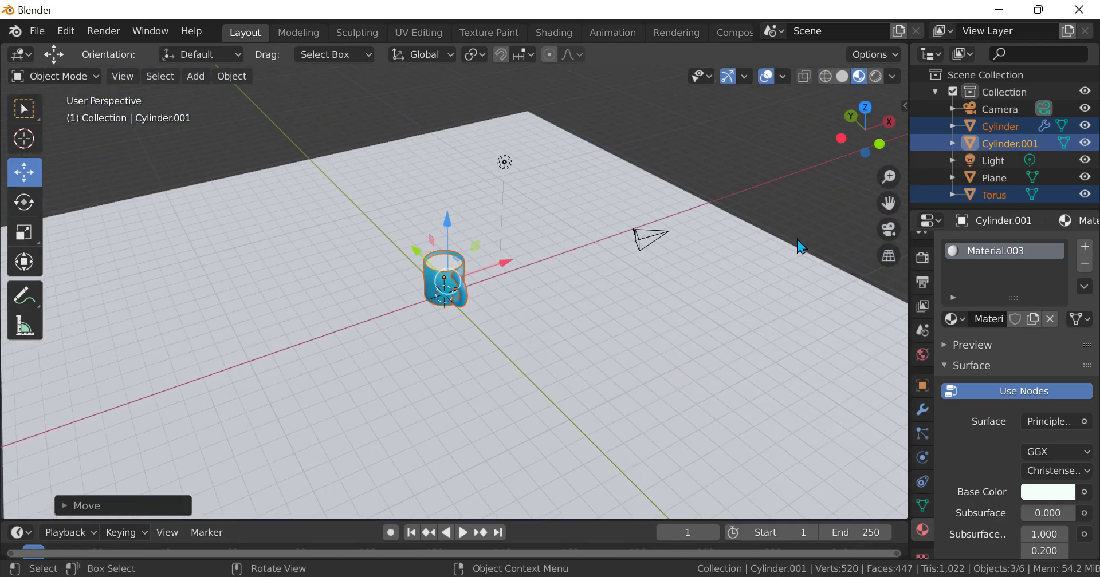
# Look through the camera, select it, and raise it about 1 m along the Z axis to bring the mug lower in frame
pyautogui.press('KP_0')
pyautogui.scroll(3, 756, 213)
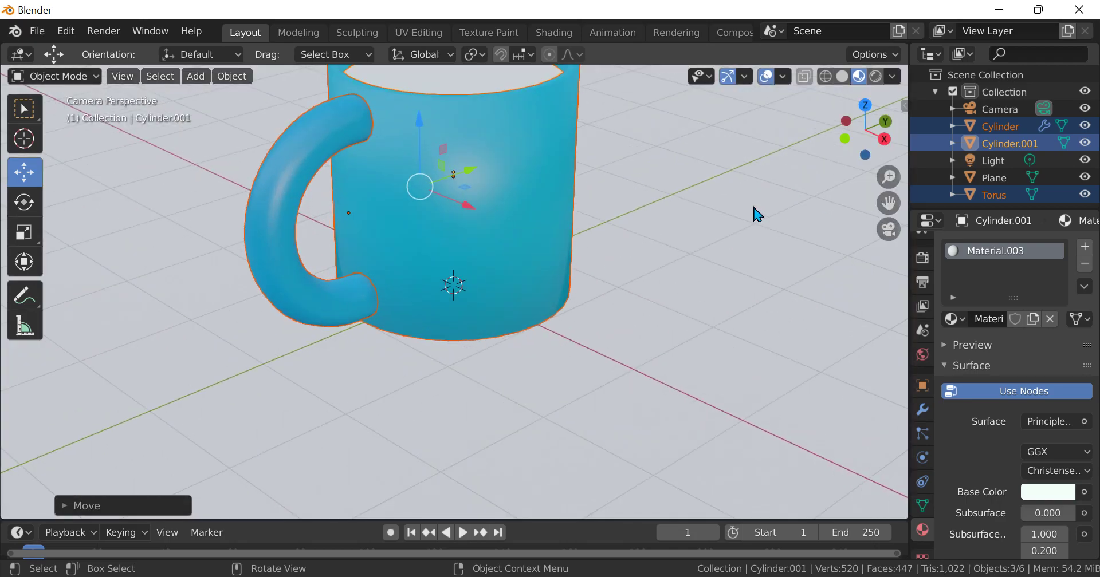
pyautogui.scroll(-2, 756, 214)
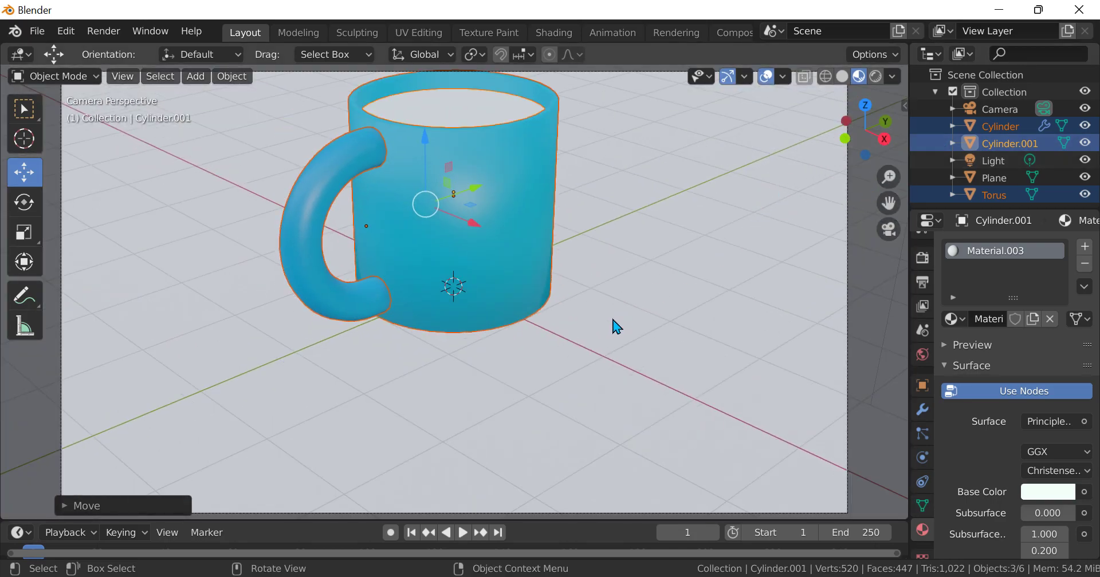
pyautogui.scroll(-1, 509, 307)
pyautogui.scroll(1, 519, 301)
pyautogui.scroll(-1, 519, 300)
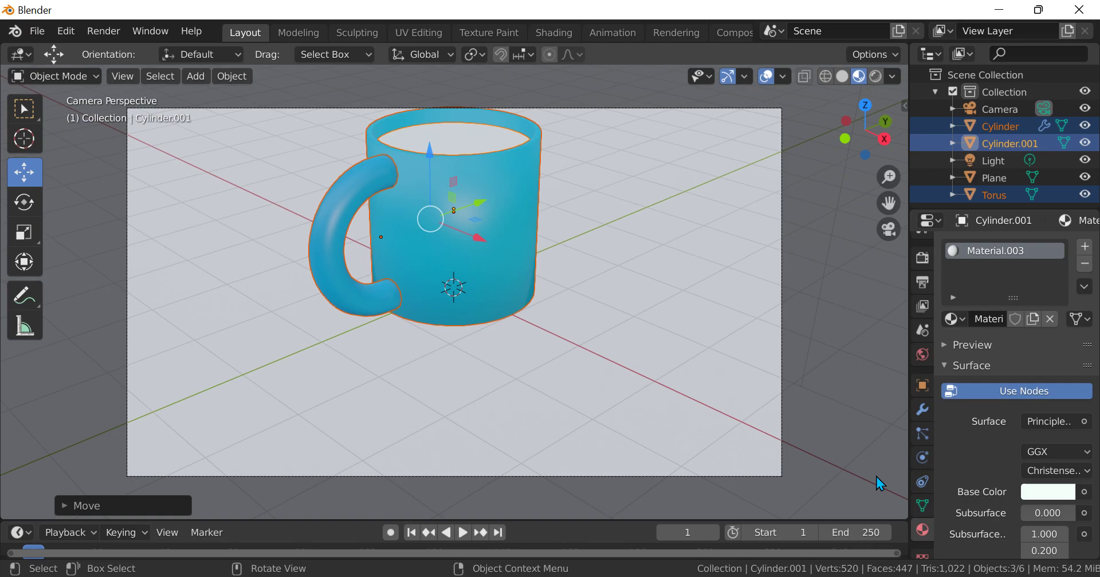
pyautogui.click(780, 476)
pyautogui.press('g')
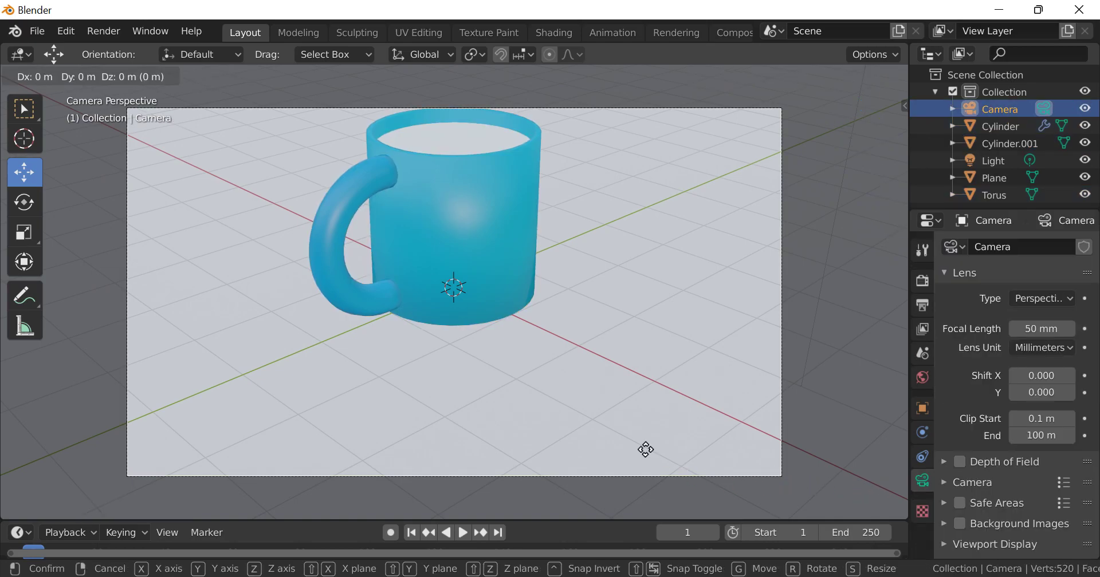
pyautogui.press('z')
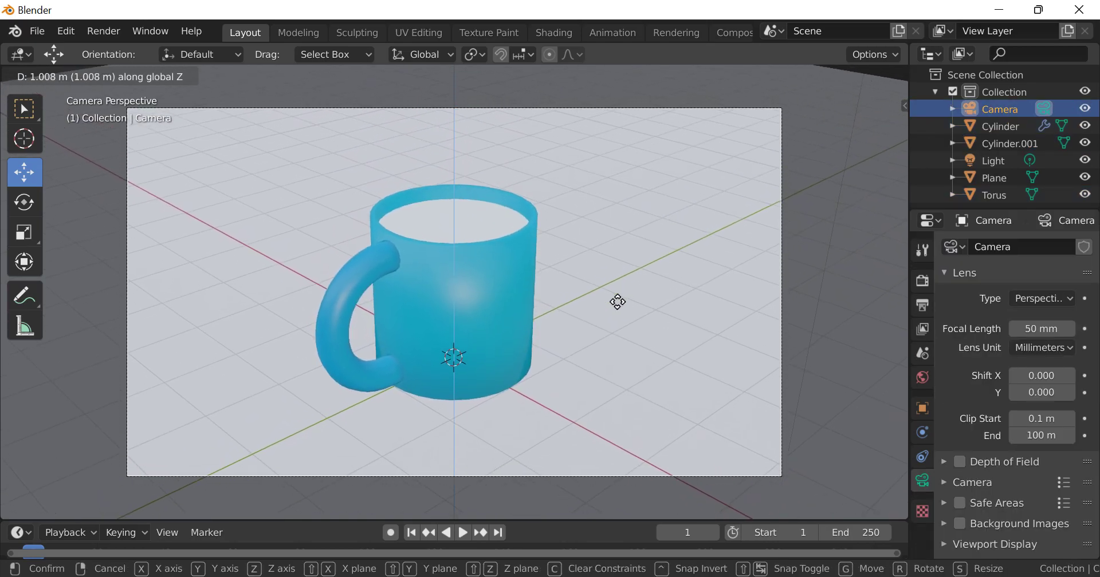
pyautogui.click(640, 319)
# Shift the camera freely in small moves to centre the mug within the camera frame
pyautogui.press('g')
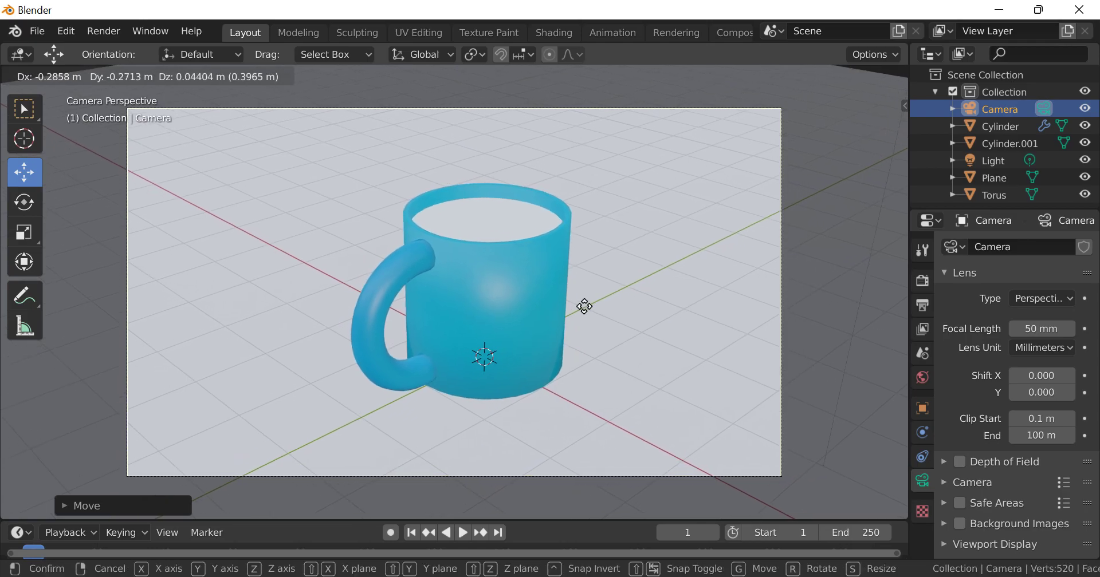
pyautogui.click(603, 318)
pyautogui.press('g')
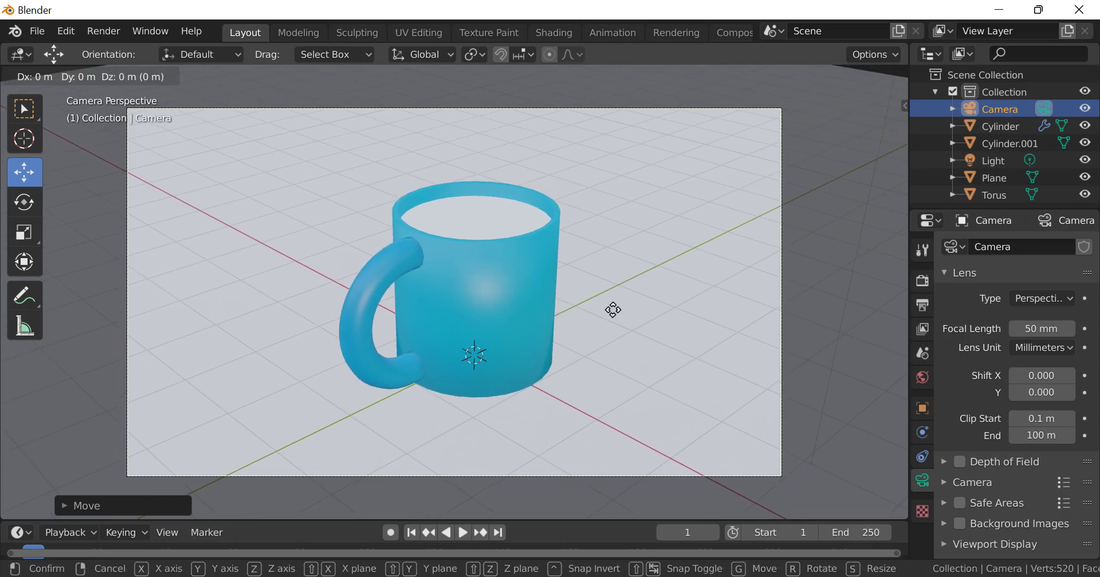
pyautogui.click(643, 328)
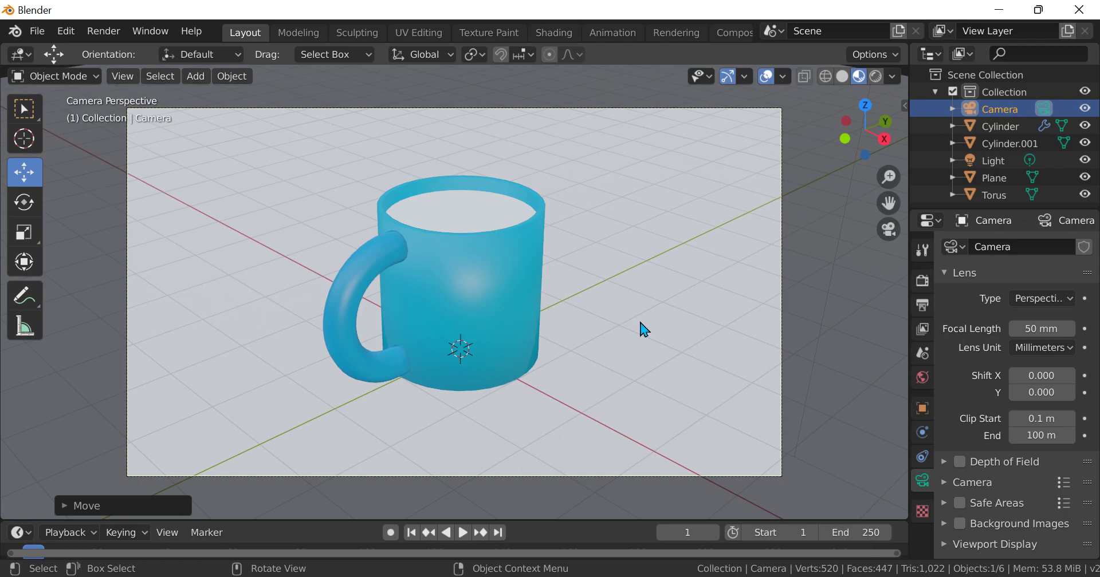
# Move the camera closer to the mug in the perspective view, then reposition it in camera view so the whole mug is framed
pyautogui.moveTo(643, 327); pyautogui.dragTo(496, 351, button='middle')
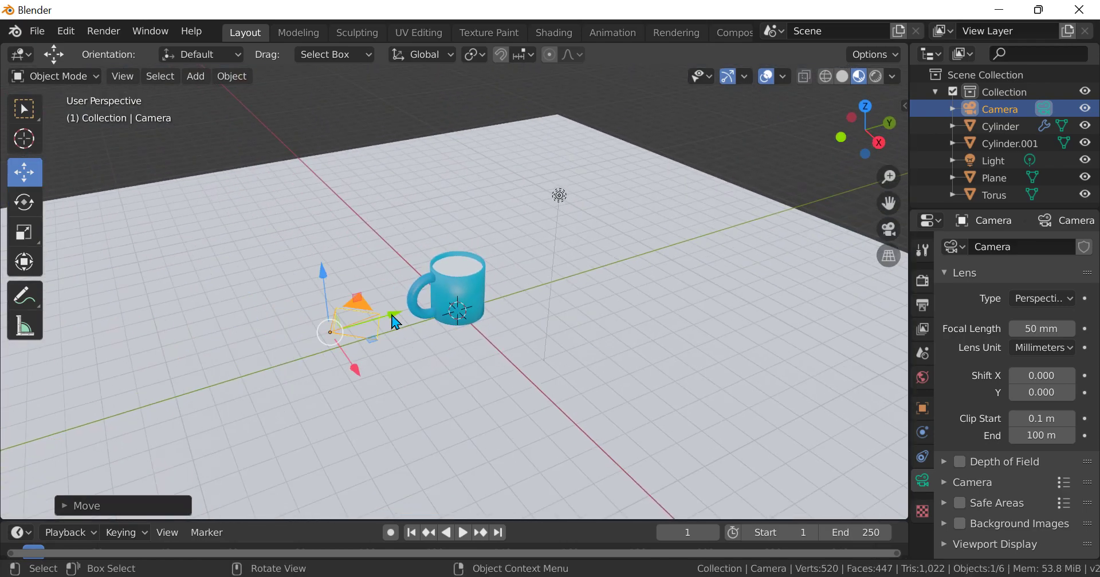
pyautogui.press('g')
pyautogui.click(515, 302)
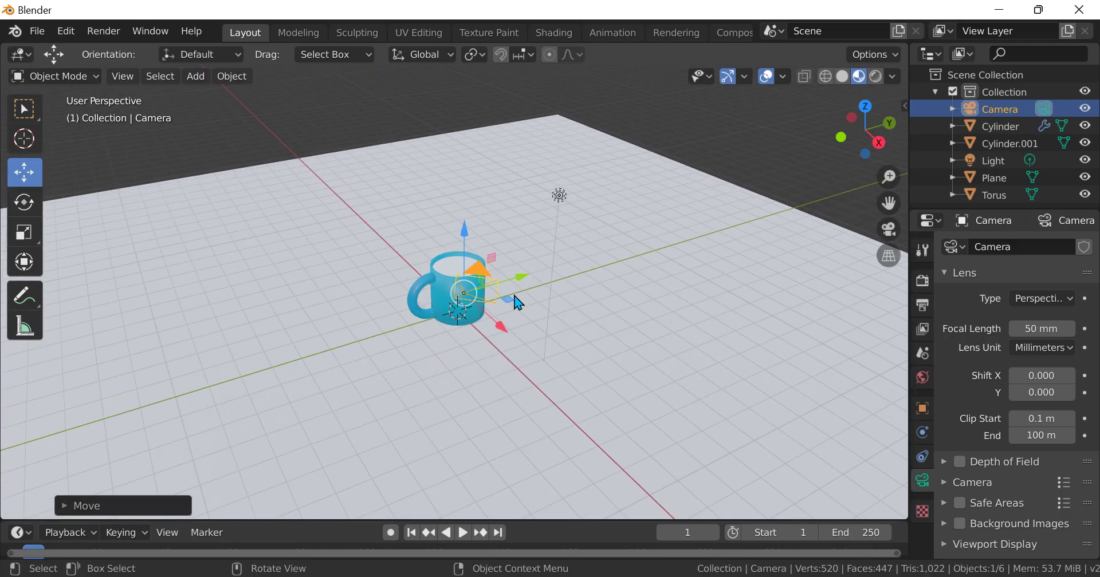
pyautogui.press('KP_0')
pyautogui.press('g')
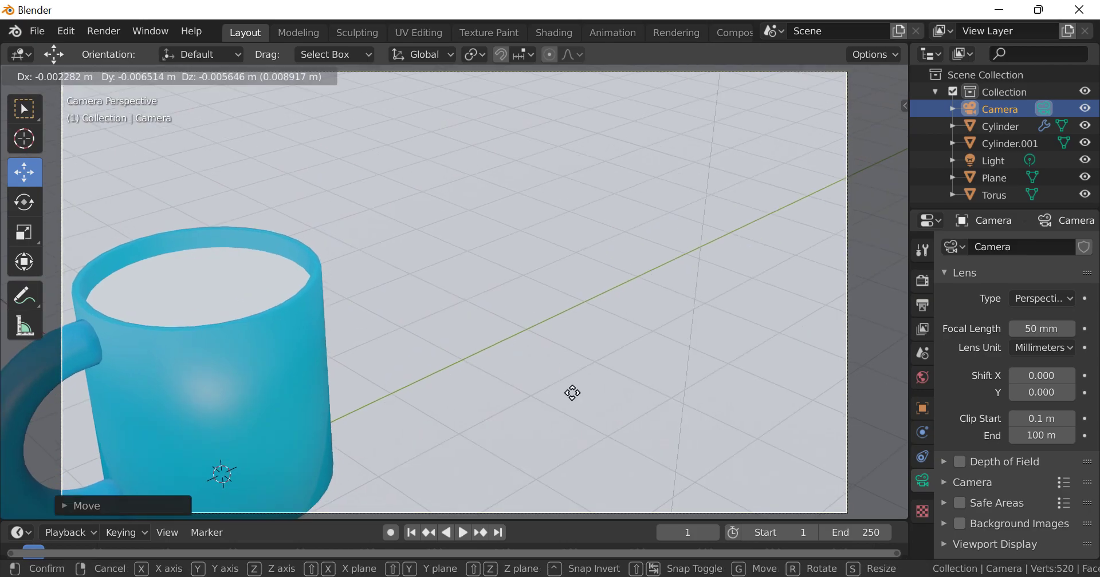
pyautogui.click(350, 431)
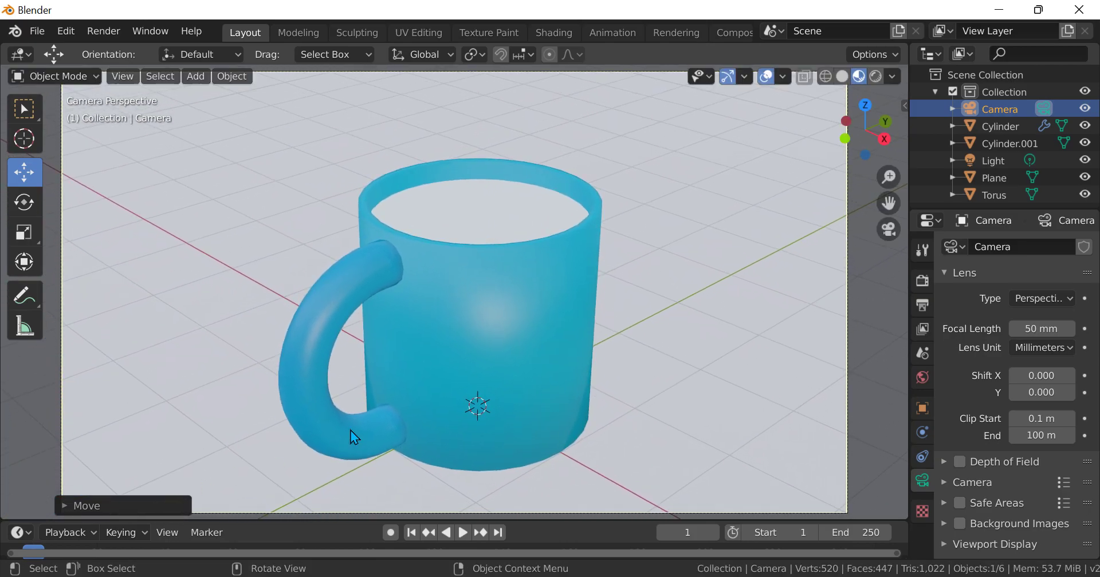
# Move the camera along the Y axis for a closer shot, then shift it freely to recentre the mug in the frame
pyautogui.press('g')
pyautogui.press('y')
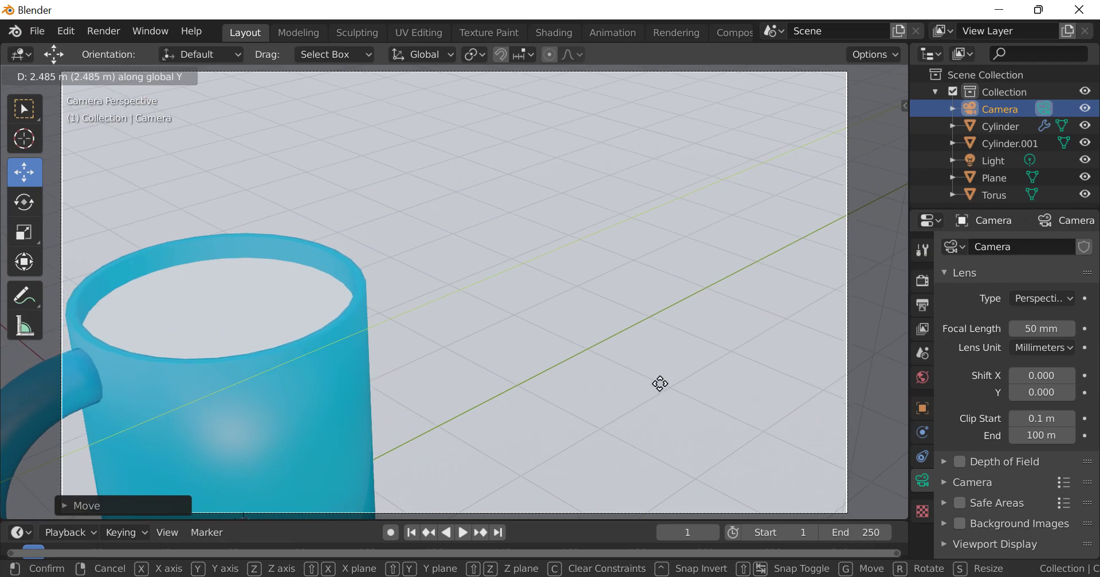
pyautogui.click(658, 387)
pyautogui.press('g')
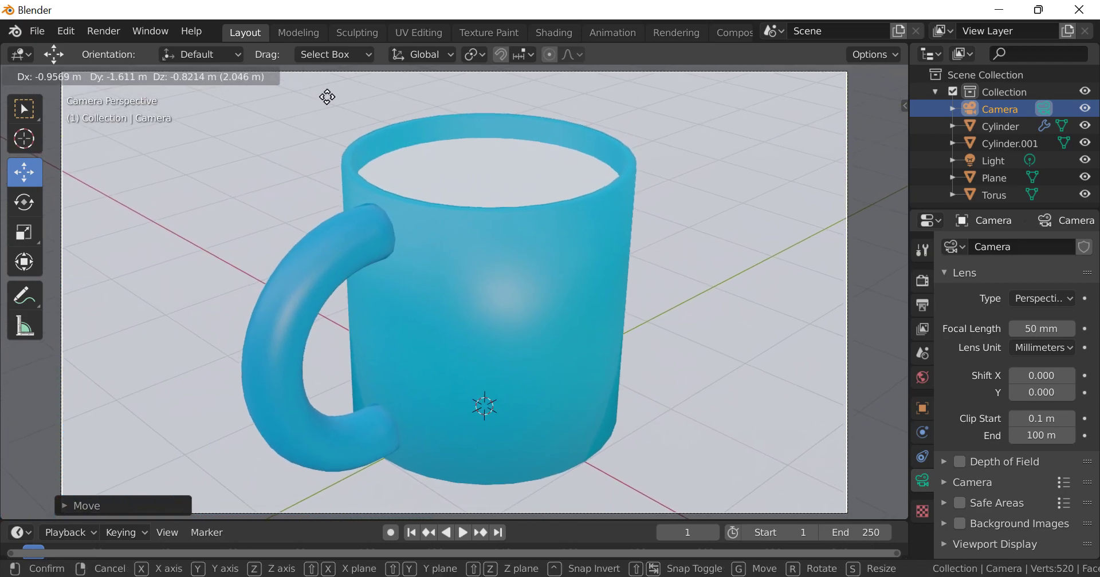
pyautogui.click(328, 102)
pyautogui.scroll(-2, 448, 335)
pyautogui.scroll(-5, 547, 321)
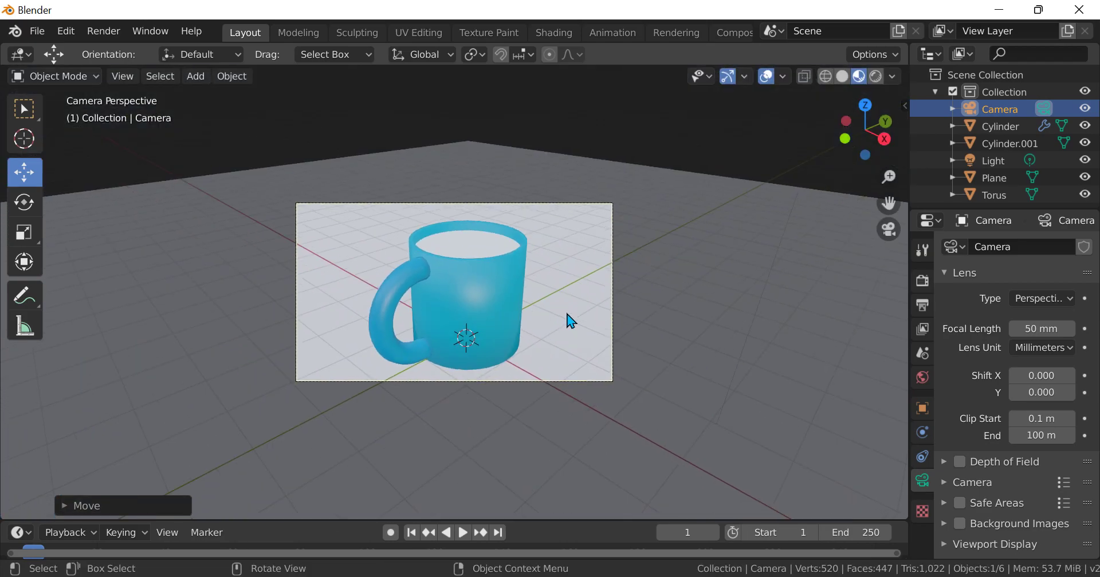
# Select the floor plane and rescale it uniformly
pyautogui.click(535, 307)
pyautogui.scroll(4, 630, 332)
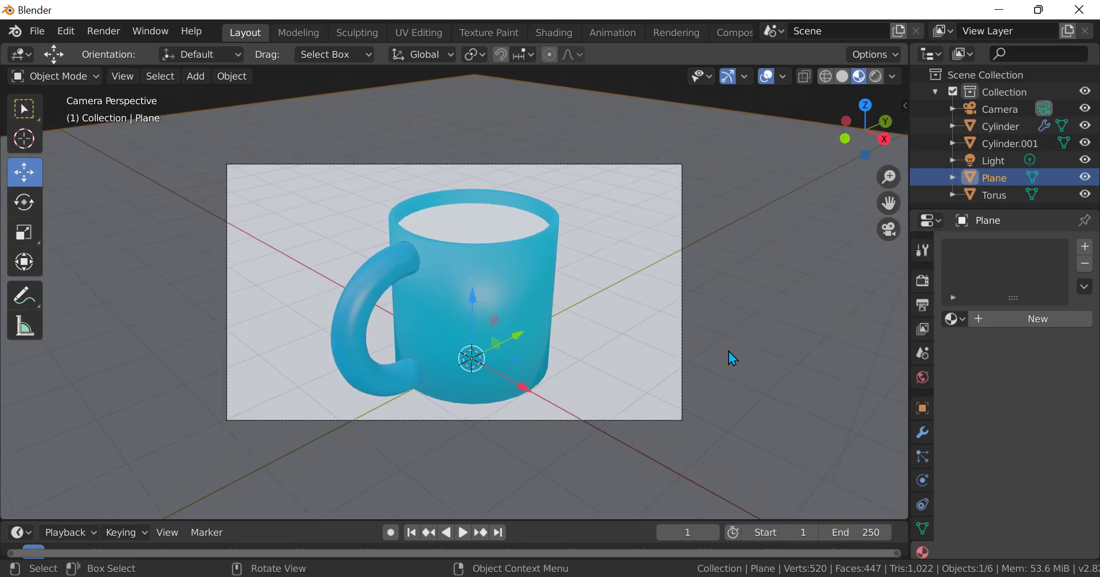
pyautogui.press('s')
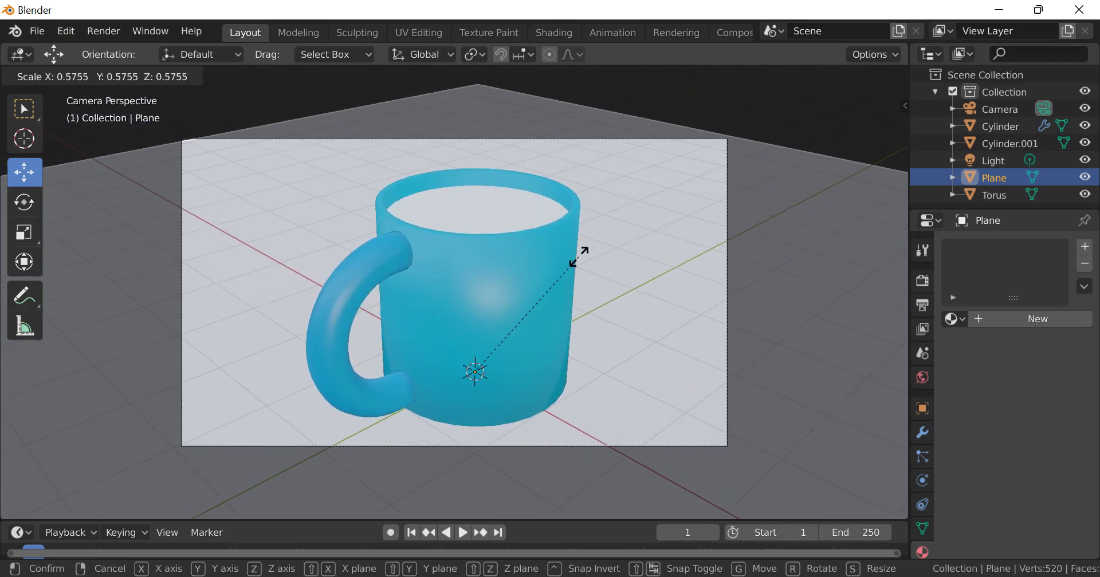
pyautogui.click(573, 263)
# Preview the rescaled floor and mug with rendered shading, return to material preview, and examine the mug on the plane
pyautogui.scroll(-2, 584, 281)
pyautogui.moveTo(587, 294); pyautogui.dragTo(504, 329, button='middle')
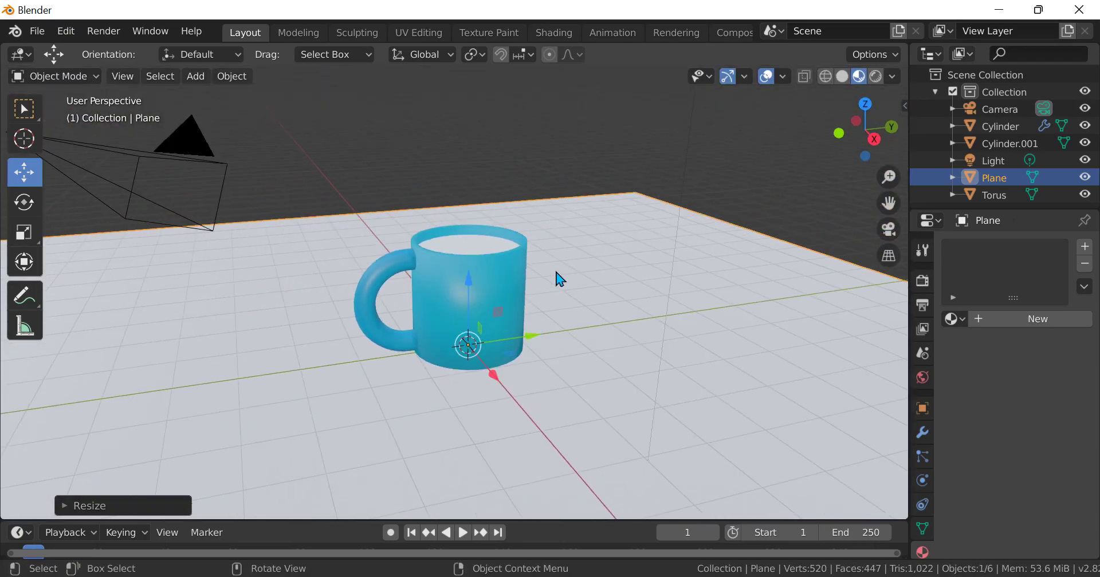
pyautogui.scroll(-4, 551, 272)
pyautogui.scroll(-2, 407, 372)
pyautogui.scroll(5, 497, 425)
pyautogui.moveTo(435, 380)
pyautogui.mouseDown(button='middle')
pyautogui.moveTo(481, 251)
pyautogui.moveTo(508, 321)
pyautogui.moveTo(300, 319)
pyautogui.moveTo(496, 505)
pyautogui.moveTo(264, 438)
pyautogui.moveTo(400, 351)
pyautogui.moveTo(805, 304)
pyautogui.mouseUp(button='middle')
pyautogui.scroll(-3, 745, 309)
pyautogui.press('z')
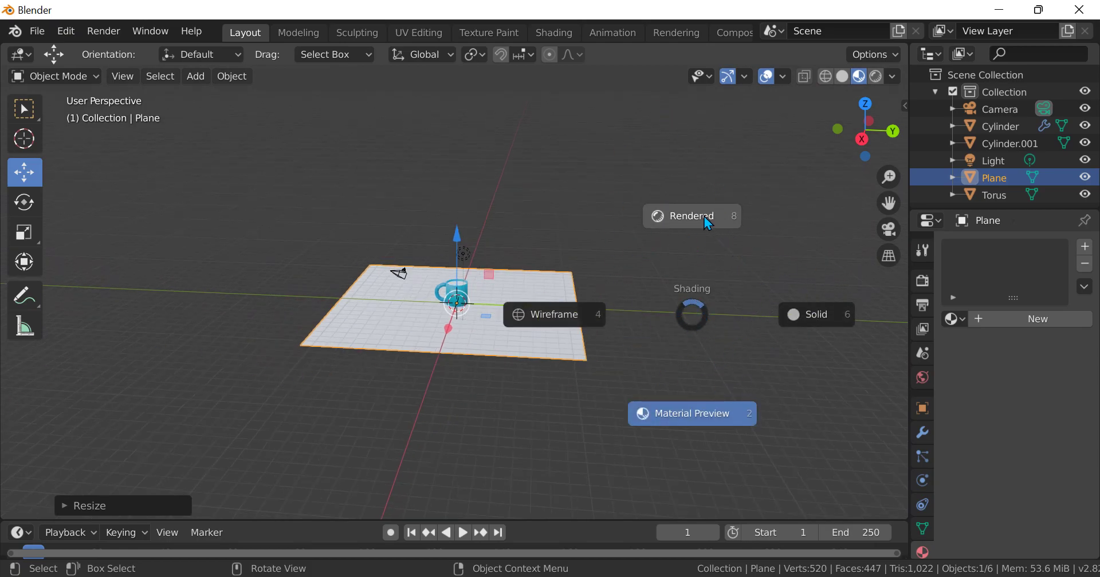
pyautogui.click(558, 180)
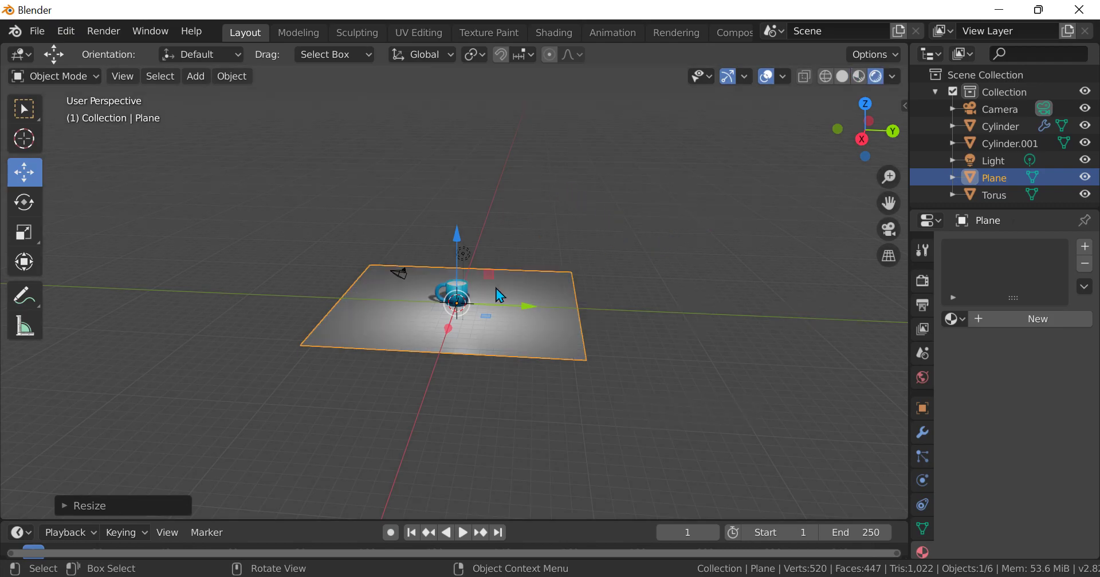
pyautogui.scroll(4, 511, 262)
pyautogui.press('z')
pyautogui.click(516, 368)
pyautogui.scroll(4, 567, 286)
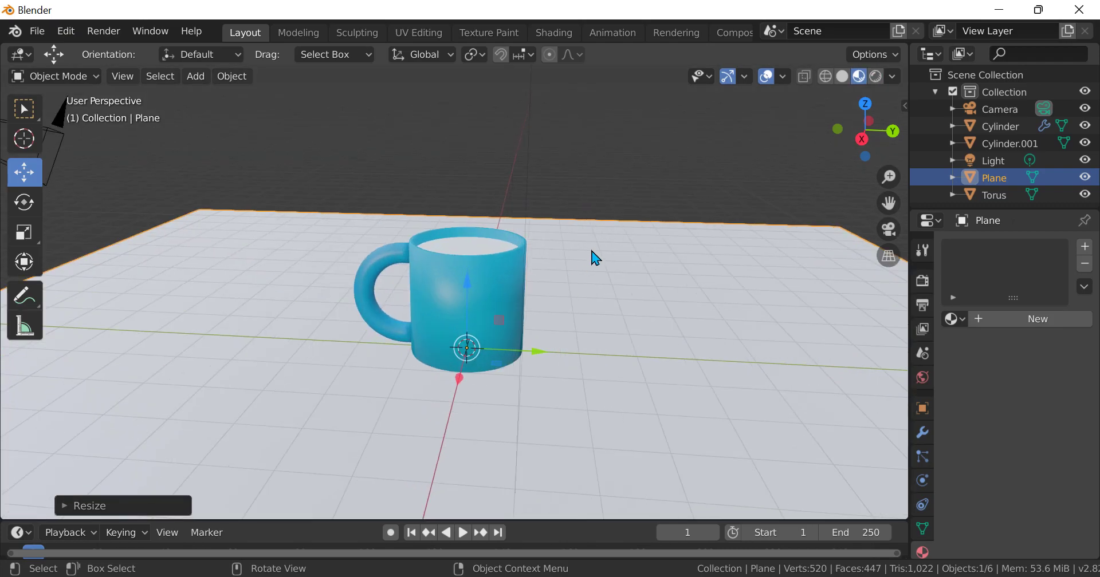
# Select the point light and move it along the X axis closer to the mug
pyautogui.scroll(-2, 590, 248)
pyautogui.moveTo(497, 211); pyautogui.dragTo(462, 243, button='middle')
pyautogui.scroll(3, 344, 291)
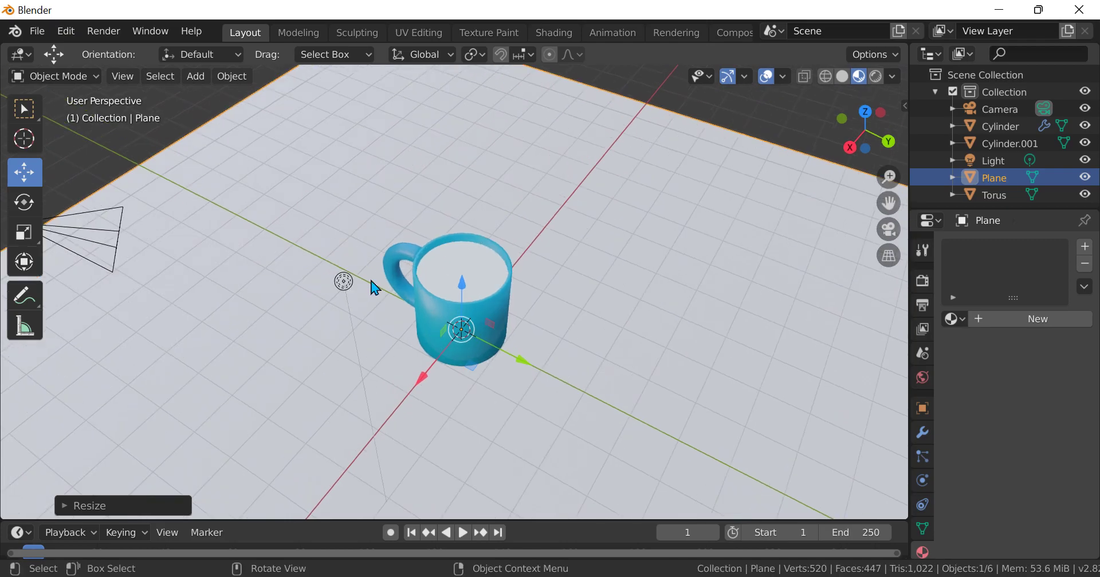
pyautogui.scroll(1, 292, 280)
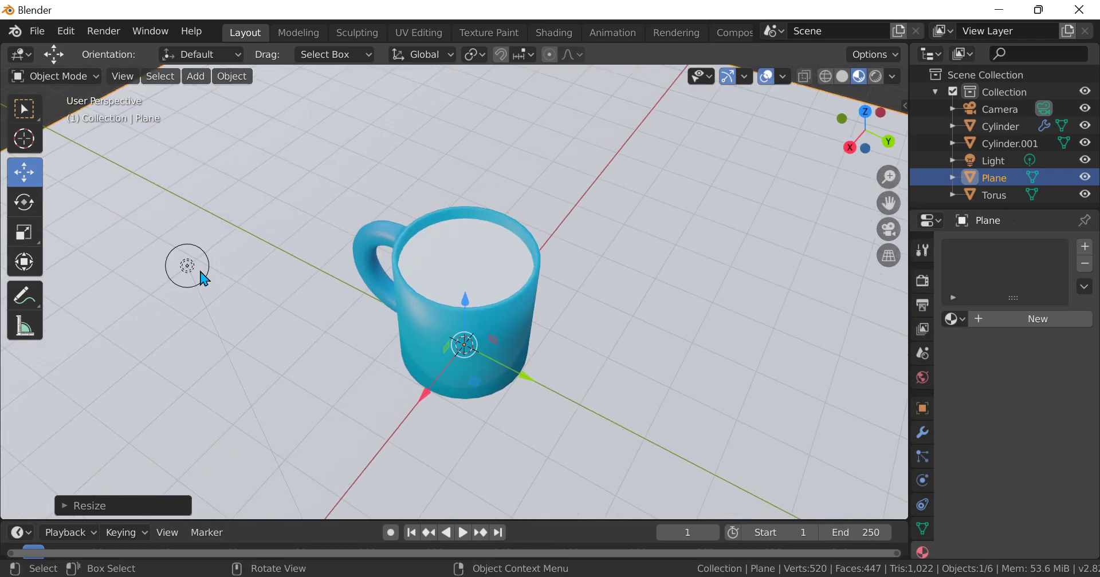
pyautogui.click(228, 274)
pyautogui.click(189, 267)
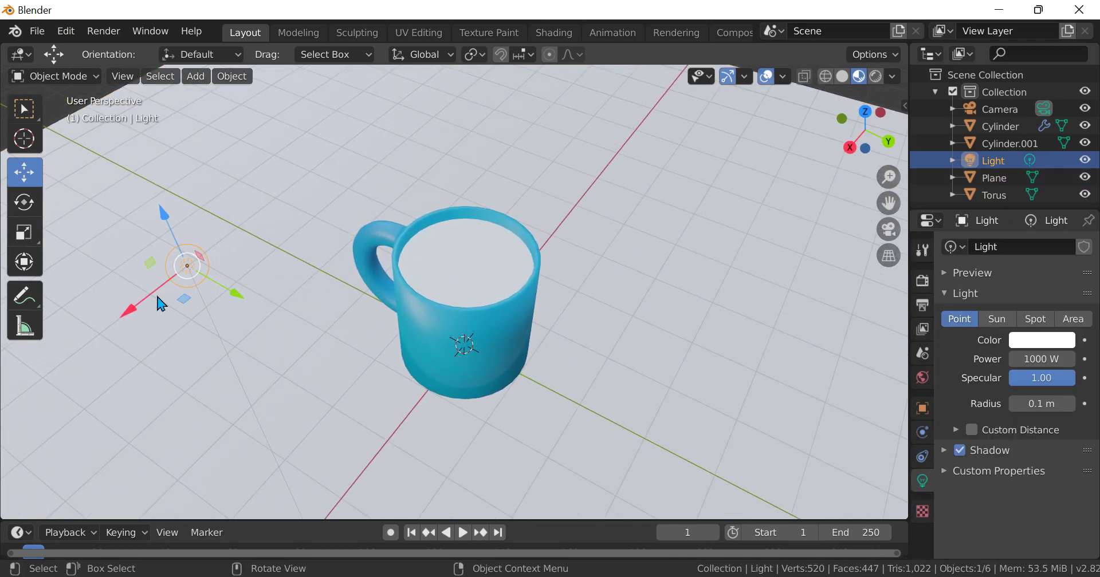
pyautogui.press('g')
pyautogui.press('x')
pyautogui.click(468, 228)
# Switch to rendered shading and examine the mug's lighting and shadows from several angles, comparing with material preview
pyautogui.press('z')
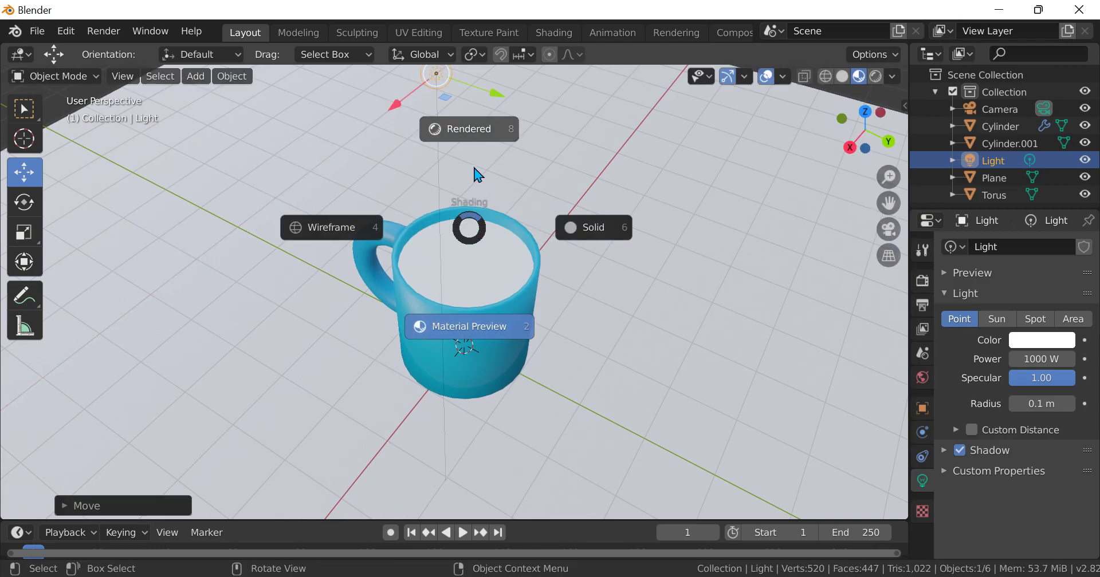
pyautogui.click(464, 149)
pyautogui.press('z')
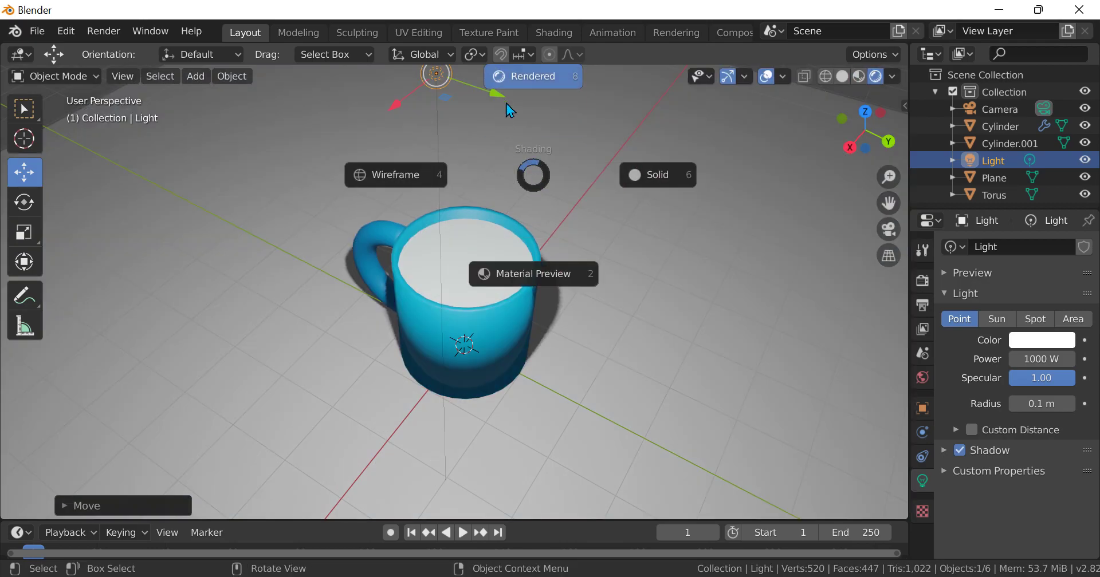
pyautogui.click(520, 75)
pyautogui.scroll(1, 535, 275)
pyautogui.moveTo(548, 221); pyautogui.dragTo(553, 193, button='middle')
pyautogui.scroll(-1, 544, 315)
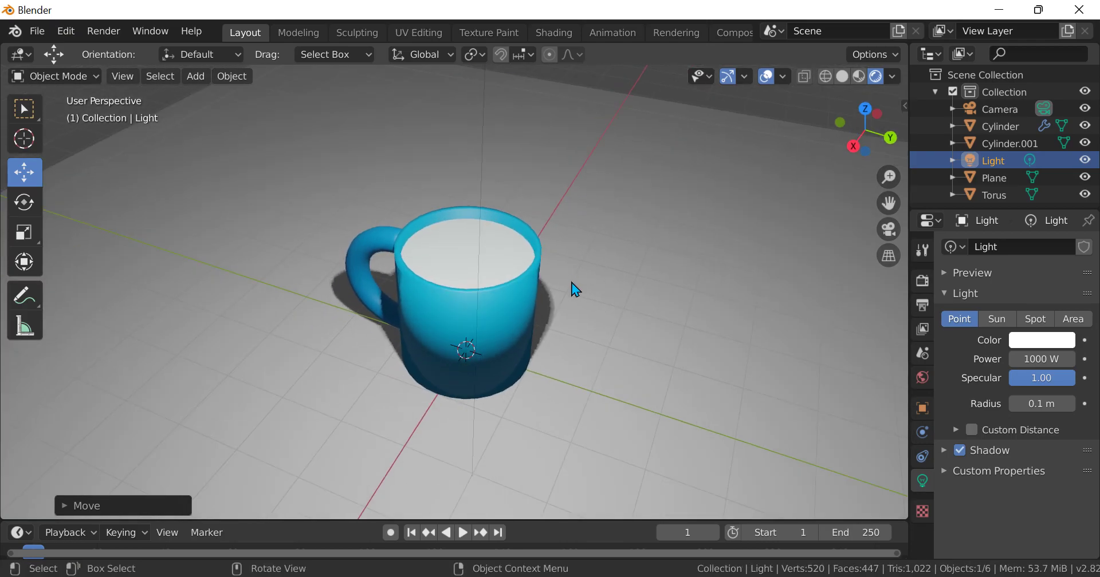
pyautogui.scroll(-1, 574, 283)
pyautogui.moveTo(629, 235); pyautogui.dragTo(666, 205, button='middle')
pyautogui.scroll(-1, 665, 205)
pyautogui.click(862, 80)
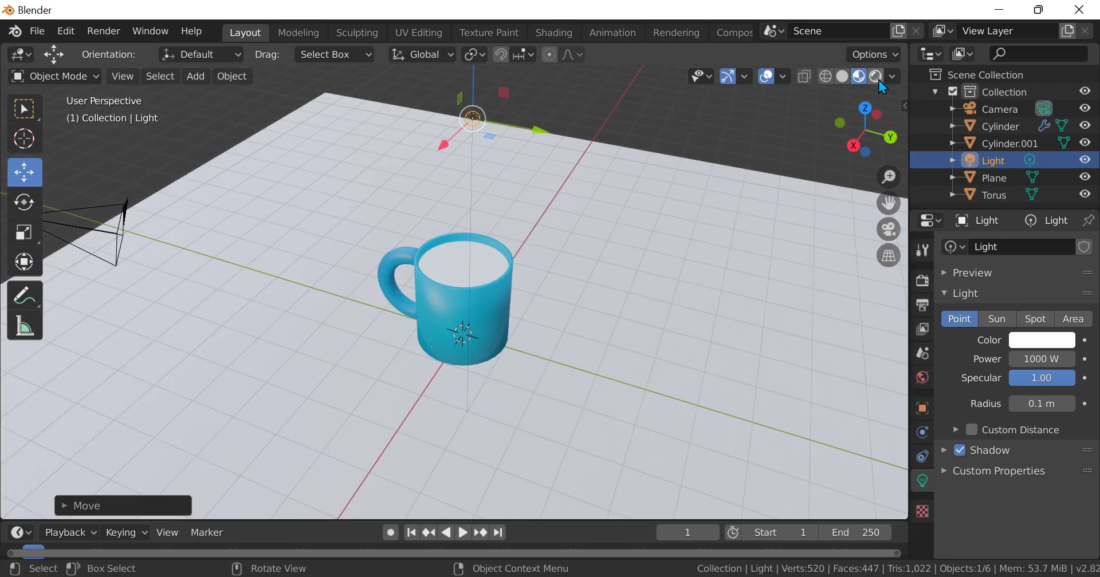
pyautogui.click(879, 80)
pyautogui.scroll(1, 648, 311)
pyautogui.moveTo(653, 318)
pyautogui.mouseDown(button='middle')
pyautogui.moveTo(727, 245)
pyautogui.moveTo(680, 466)
pyautogui.moveTo(561, 311)
pyautogui.mouseUp(button='middle')
pyautogui.scroll(-3, 561, 311)
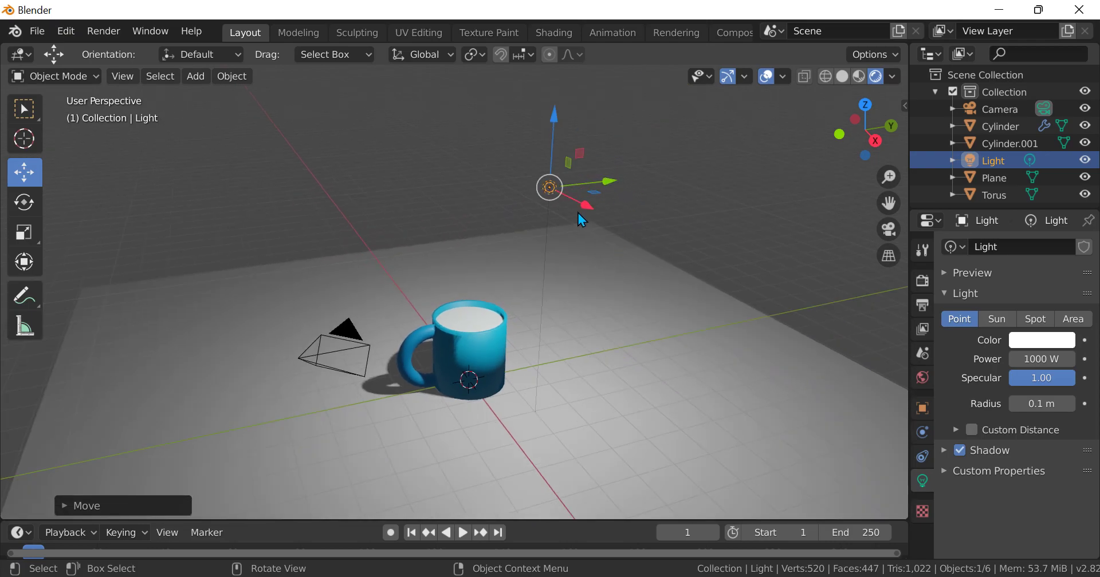
# Move the point light along the Y axis until it is above the mug, then lower it along Z toward the liquid
pyautogui.moveTo(563, 242); pyautogui.dragTo(581, 200, button='middle')
pyautogui.moveTo(579, 178); pyautogui.dragTo(504, 161)
pyautogui.scroll(3, 273, 272)
pyautogui.moveTo(272, 272); pyautogui.dragTo(324, 167, button='middle')
pyautogui.moveTo(324, 167); pyautogui.dragTo(369, 183)
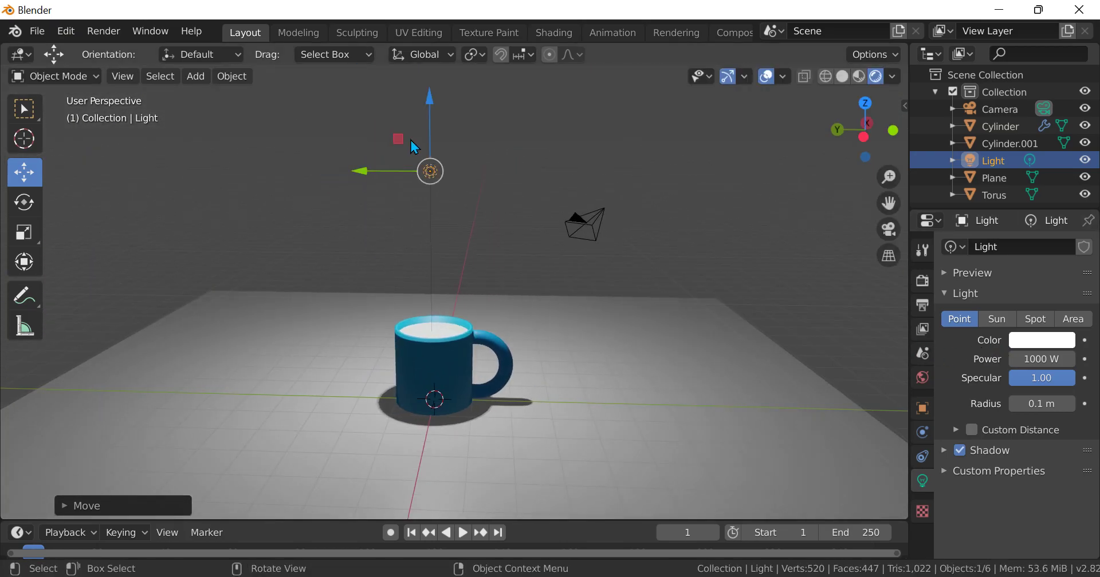
pyautogui.moveTo(435, 119); pyautogui.dragTo(451, 266)
# Set the point light's power to 100 W
pyautogui.scroll(5, 469, 321)
pyautogui.moveTo(495, 385); pyautogui.dragTo(830, 372, button='middle')
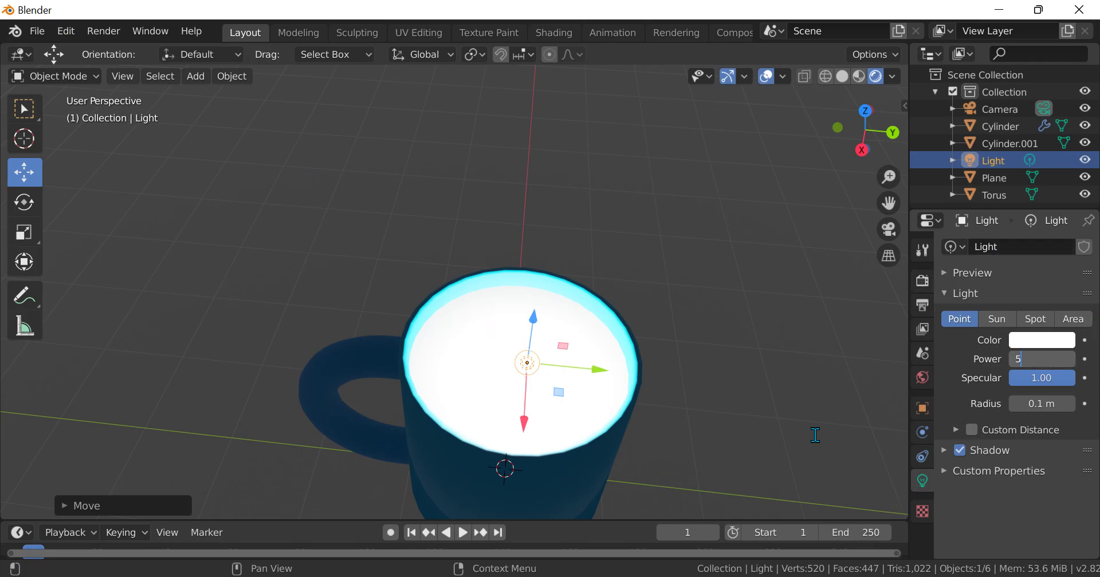
pyautogui.press('Return')
pyautogui.scroll(1, 802, 408)
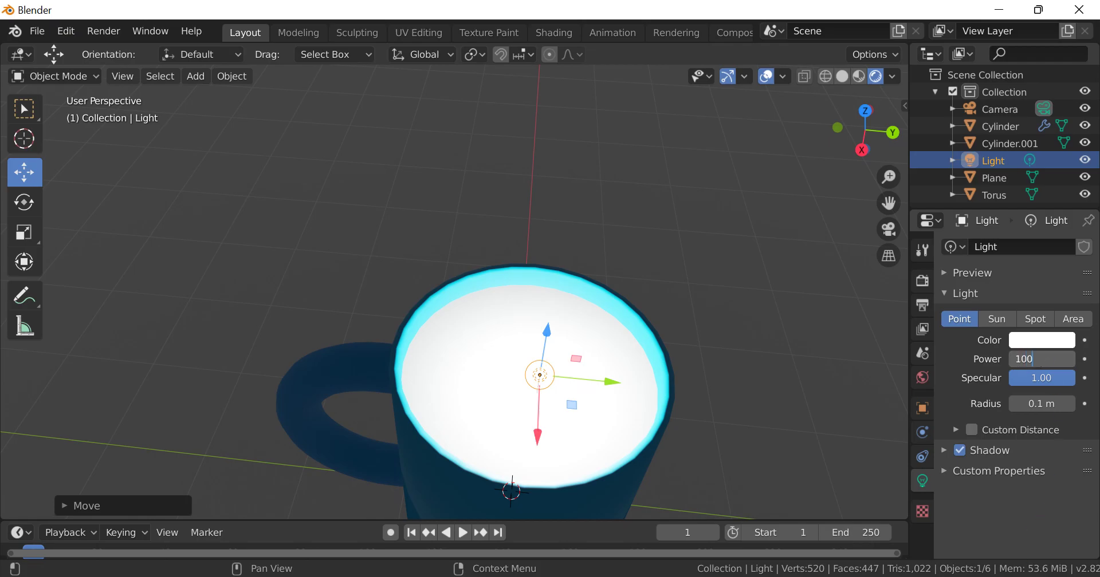
pyautogui.press('Return')
# Adjust the point light's position along the Z and Y axes so it sits just above the liquid inside the mug
pyautogui.moveTo(822, 358); pyautogui.dragTo(645, 437, button='middle')
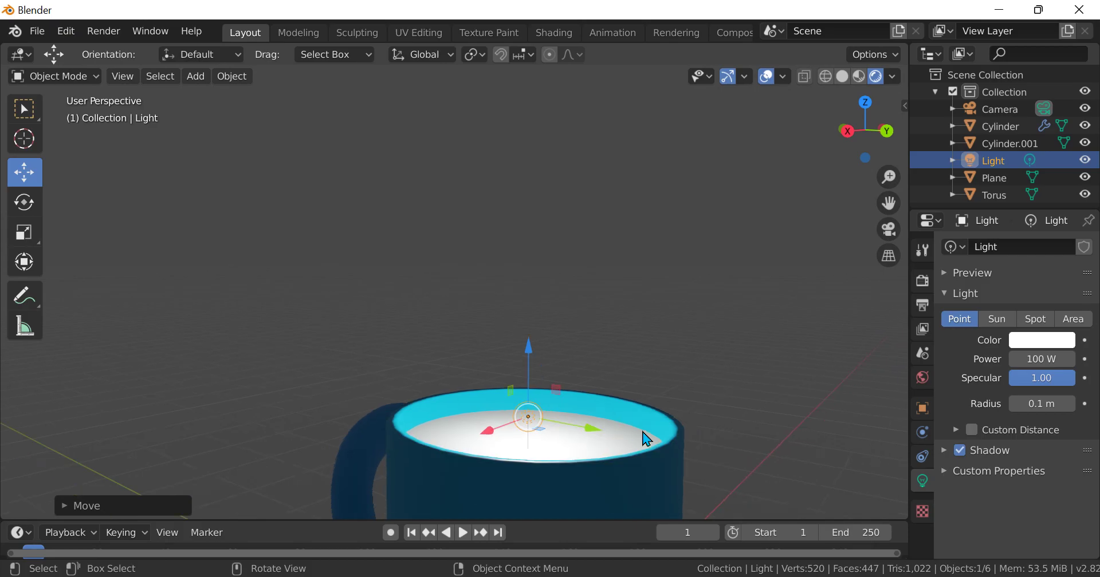
pyautogui.moveTo(531, 342); pyautogui.dragTo(570, 395)
pyautogui.moveTo(569, 395); pyautogui.dragTo(670, 451, button='middle')
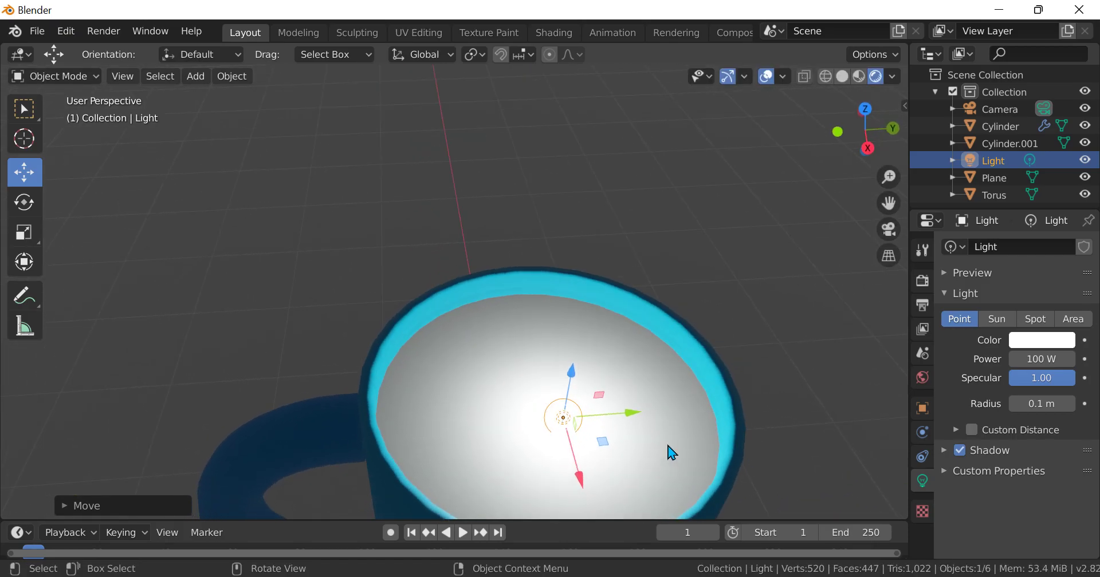
pyautogui.moveTo(572, 386); pyautogui.dragTo(579, 338)
pyautogui.moveTo(625, 382); pyautogui.dragTo(613, 384)
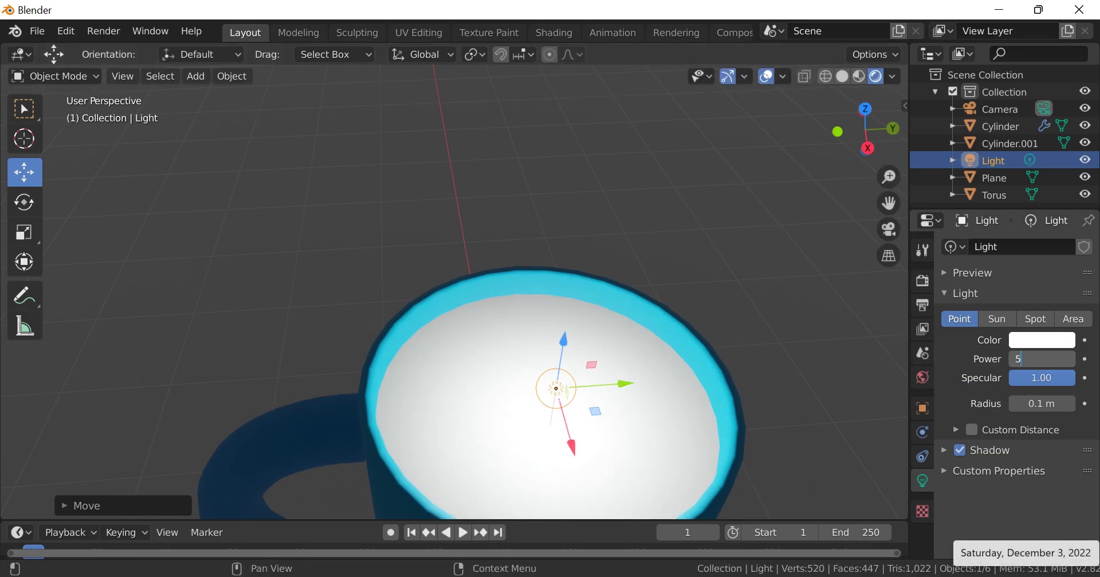
# Set the point light's power to 50 W and check the whole mug with rendered shading
pyautogui.press('Return')
pyautogui.scroll(2, 594, 422)
pyautogui.scroll(-7, 570, 390)
pyautogui.moveTo(595, 423)
pyautogui.mouseDown(button='middle')
pyautogui.moveTo(567, 388)
pyautogui.moveTo(554, 310)
pyautogui.moveTo(465, 239)
pyautogui.moveTo(488, 263)
pyautogui.mouseUp(button='middle')
pyautogui.press('z')
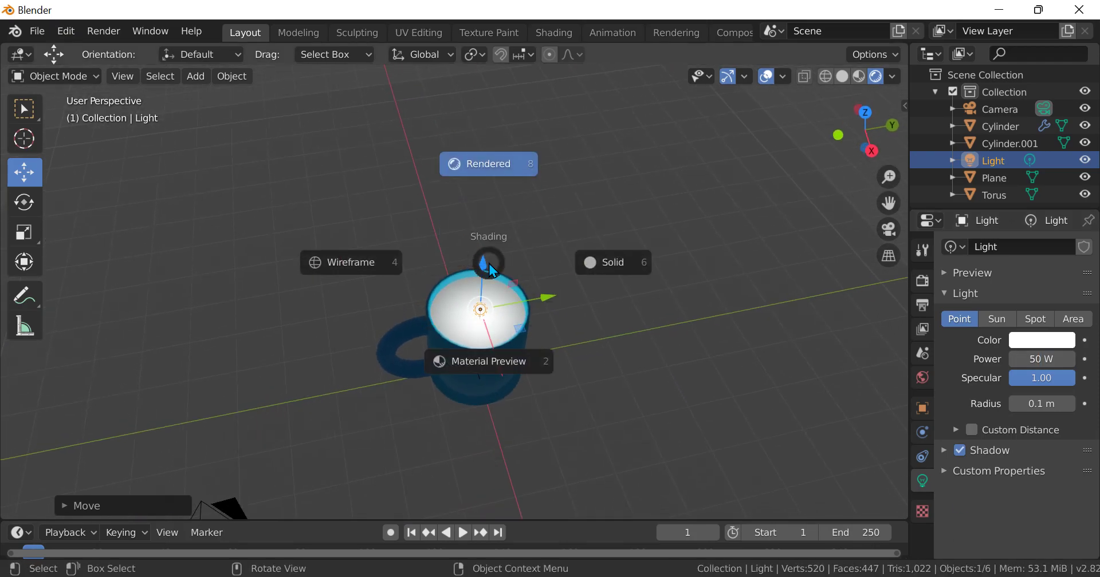
pyautogui.click(500, 164)
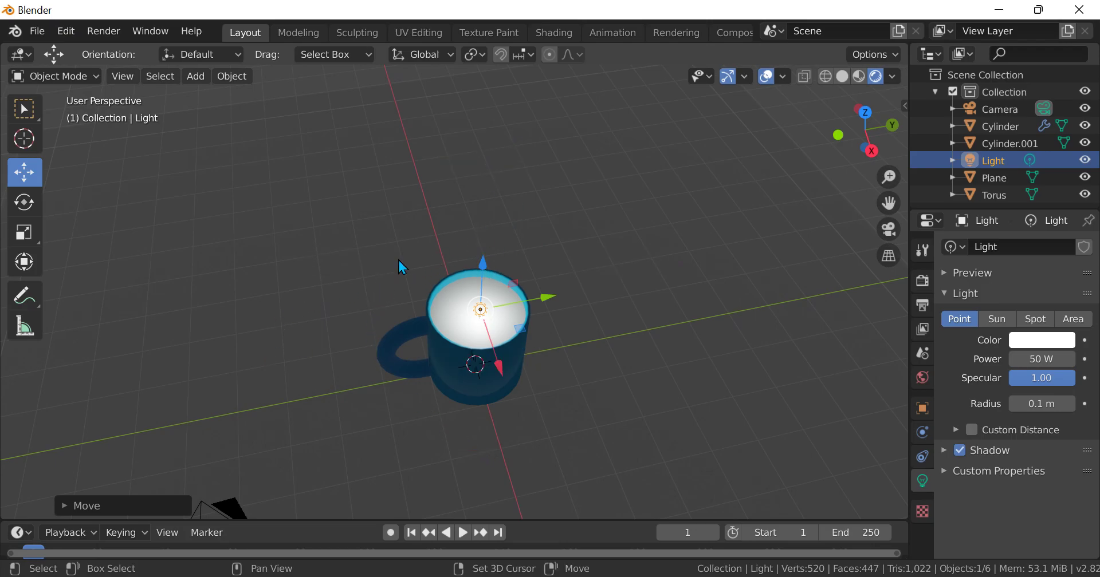
# Add a spot light and raise it along the Z axis until it is well above the mug
pyautogui.hotkey('shift', 'a')
pyautogui.moveTo(401, 461)
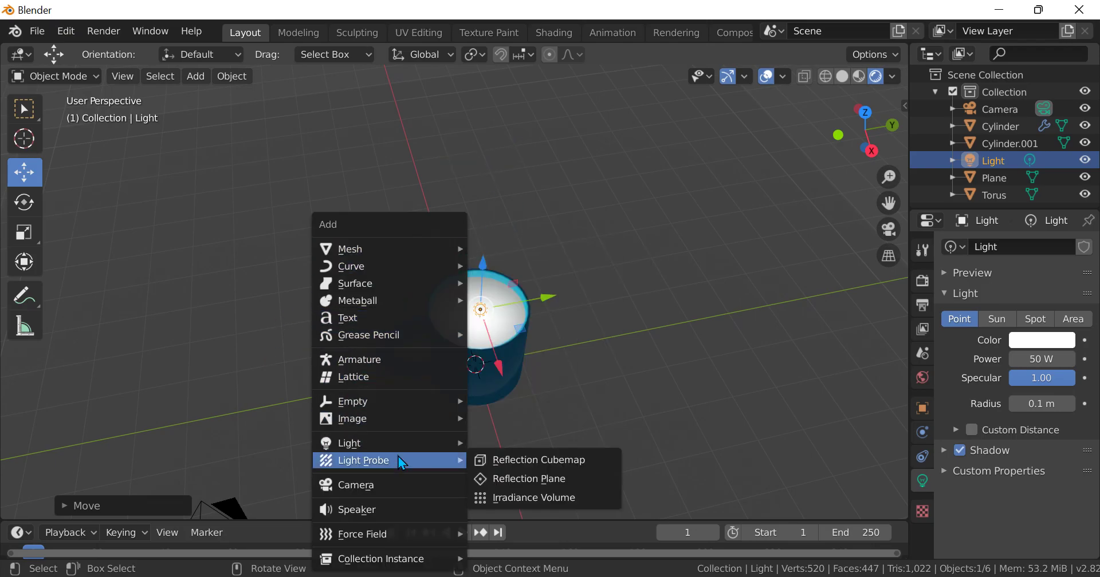
pyautogui.moveTo(381, 437)
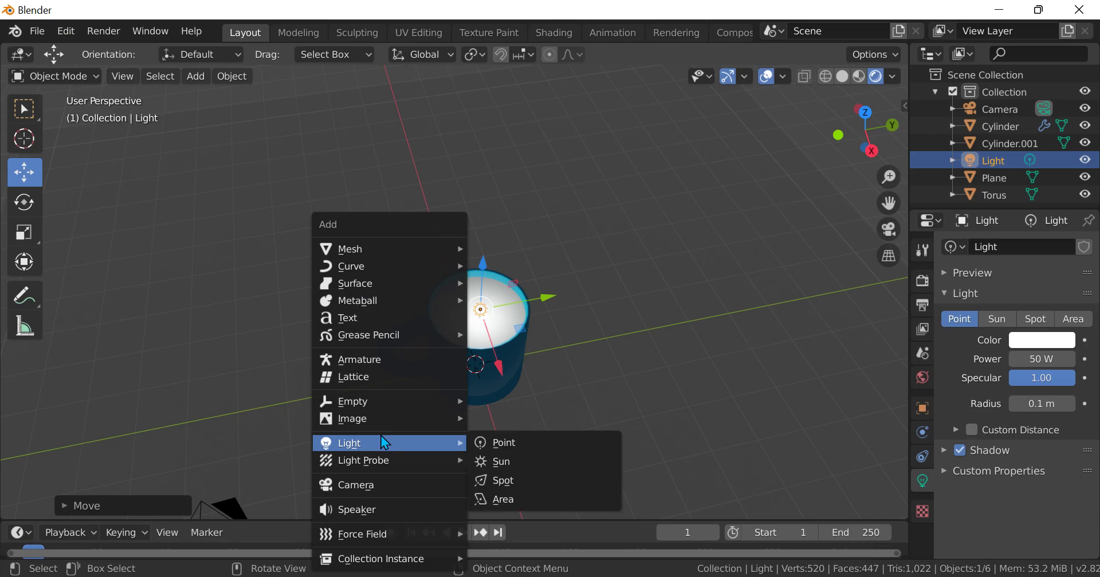
pyautogui.click(517, 484)
pyautogui.moveTo(578, 520); pyautogui.dragTo(557, 449, button='middle')
pyautogui.scroll(-5, 509, 360)
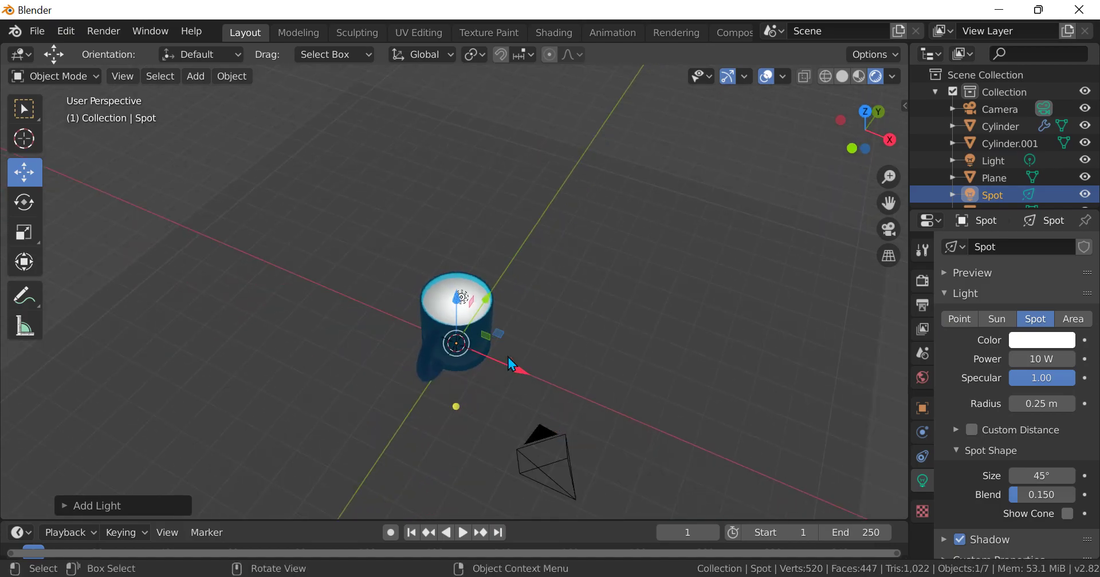
pyautogui.moveTo(461, 298); pyautogui.dragTo(659, 209)
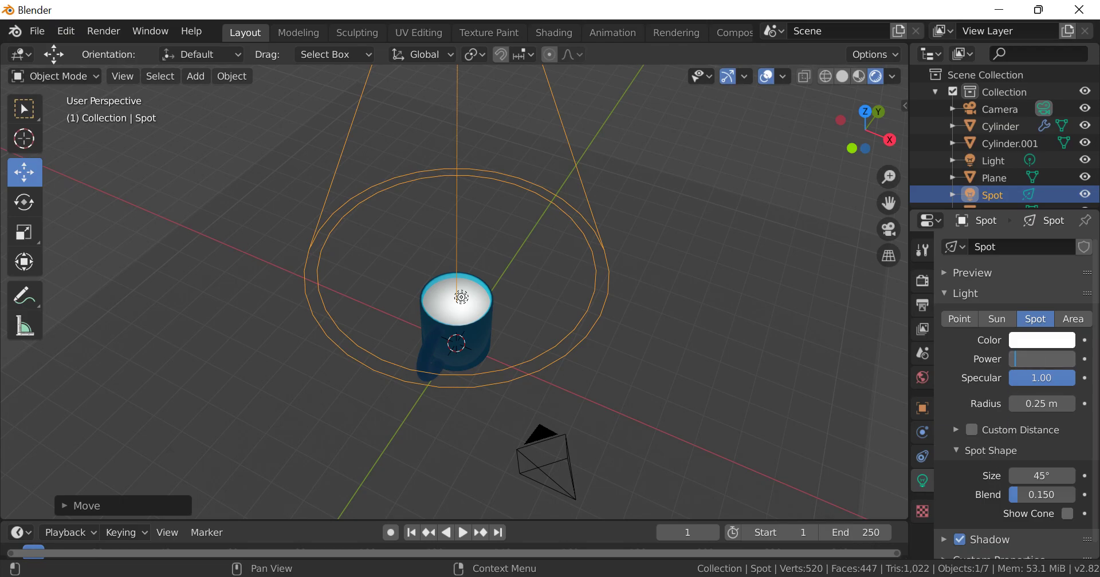
# Set the spot light's power to 9000 W and check how it illuminates the mug and floor
pyautogui.press('Return')
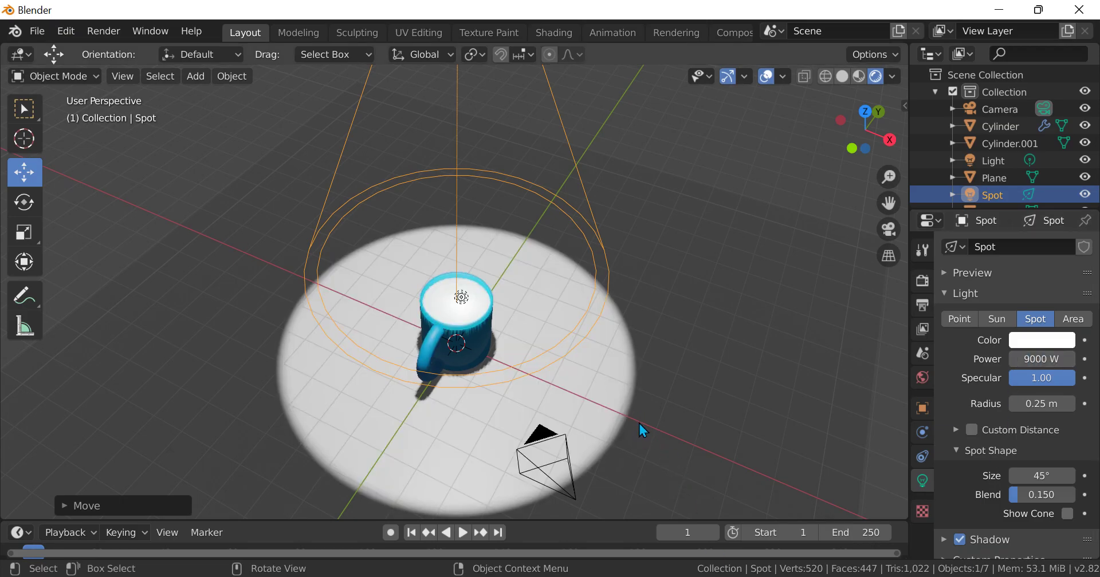
pyautogui.scroll(2, 643, 432)
pyautogui.moveTo(643, 431); pyautogui.dragTo(534, 367, button='middle')
pyautogui.scroll(-6, 534, 367)
pyautogui.scroll(2, 534, 367)
# Lower the spot light along the Z axis so it sits closer to the mug, and render a test image
pyautogui.moveTo(462, 118); pyautogui.dragTo(480, 257)
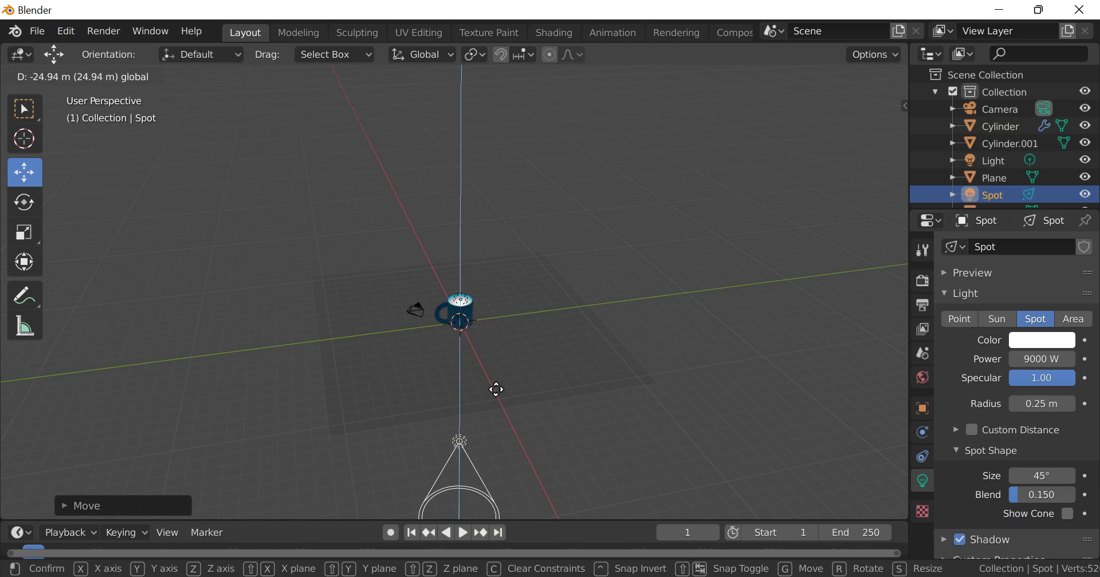
pyautogui.moveTo(497, 390); pyautogui.dragTo(719, 67)
pyautogui.scroll(8, 458, 329)
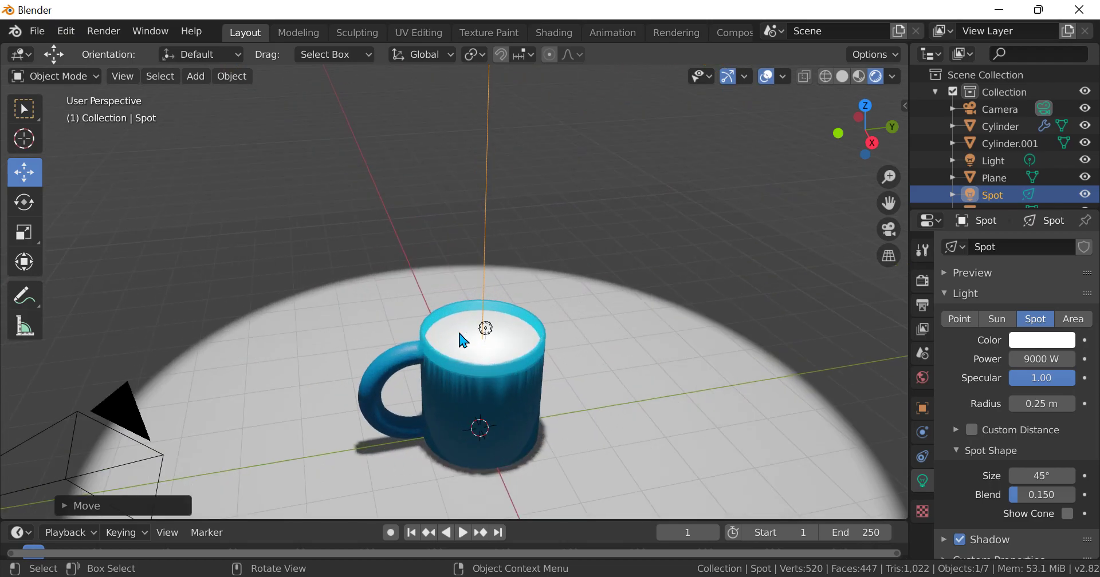
pyautogui.moveTo(418, 349); pyautogui.dragTo(442, 414, button='middle')
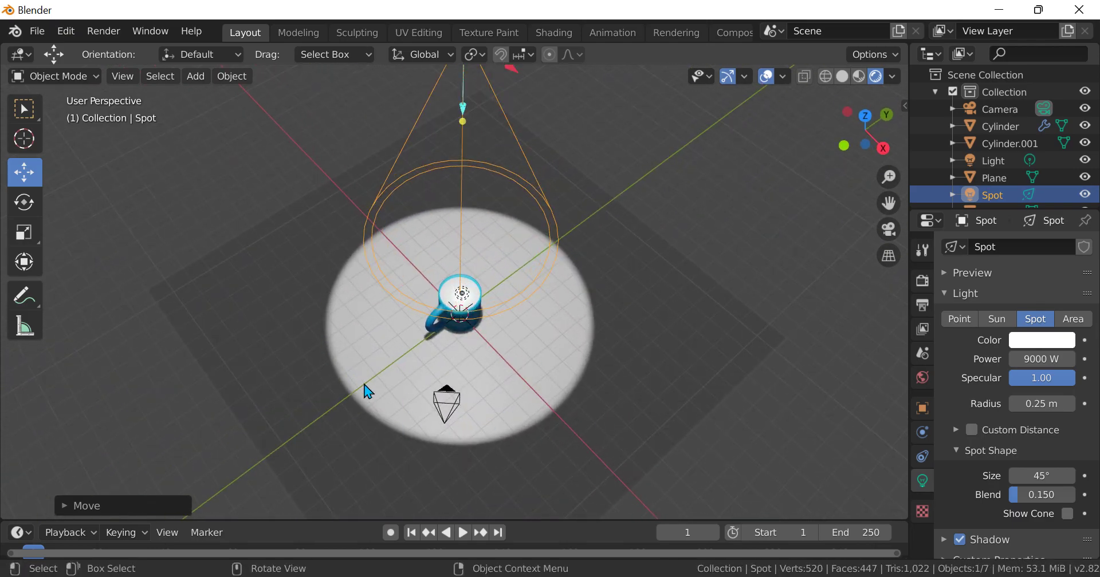
pyautogui.scroll(-4, 453, 224)
pyautogui.moveTo(458, 157); pyautogui.dragTo(480, 232)
pyautogui.scroll(7, 536, 360)
pyautogui.moveTo(557, 417)
pyautogui.mouseDown(button='middle')
pyautogui.moveTo(483, 329)
pyautogui.moveTo(557, 405)
pyautogui.mouseUp(button='middle')
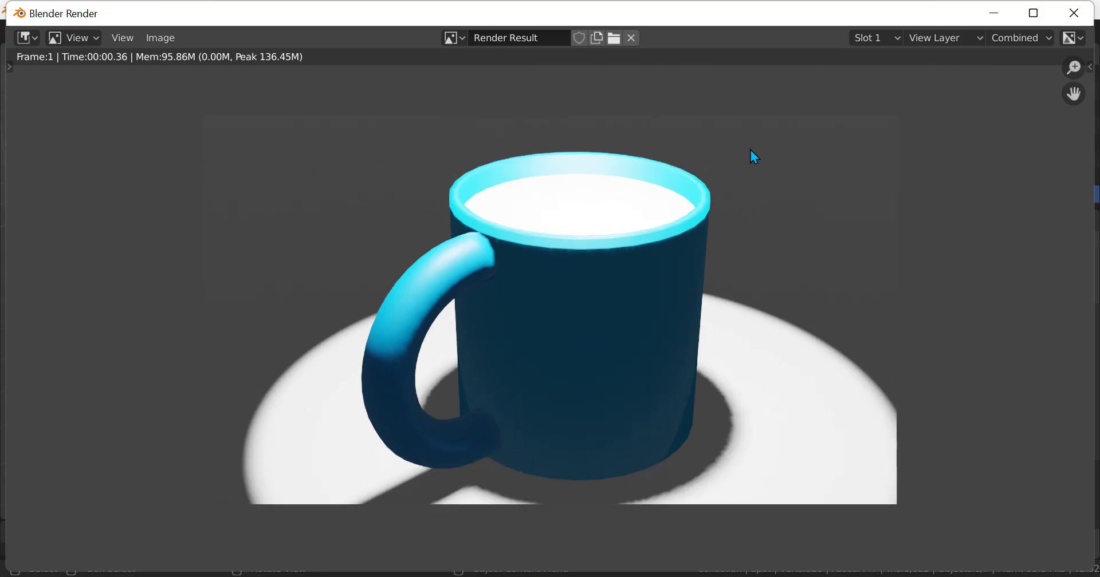
pyautogui.press('Escape')
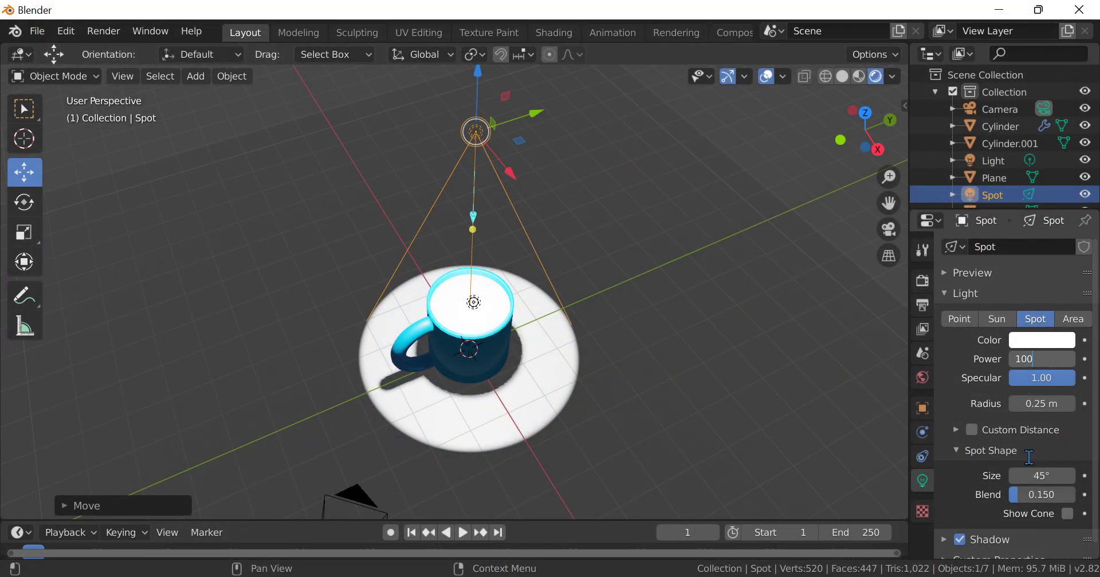
# Set the spot light's power to 1000 W and rescale the light
pyautogui.press('Return')
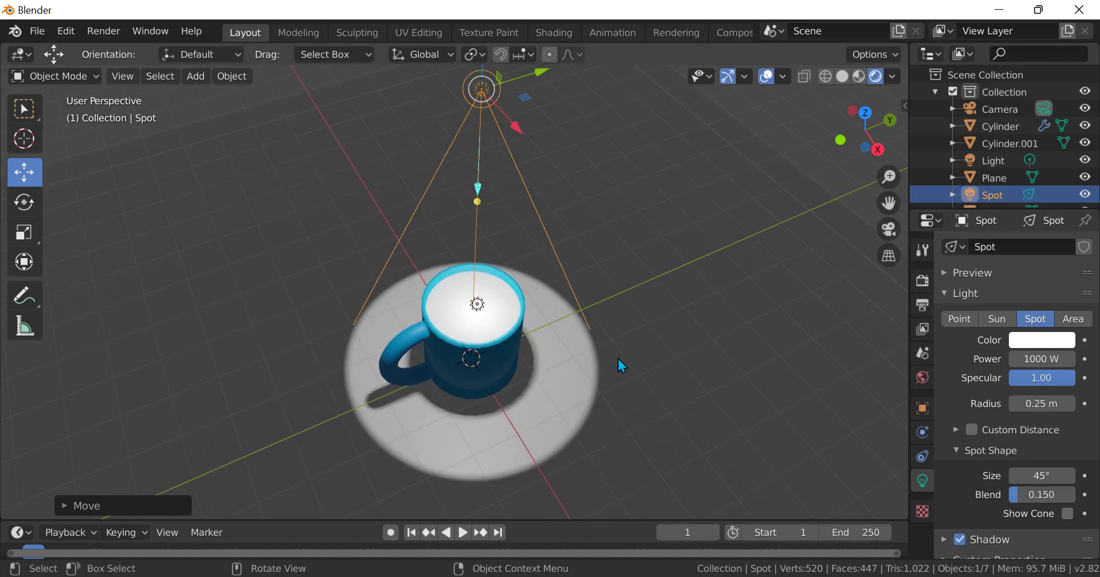
pyautogui.press('s')
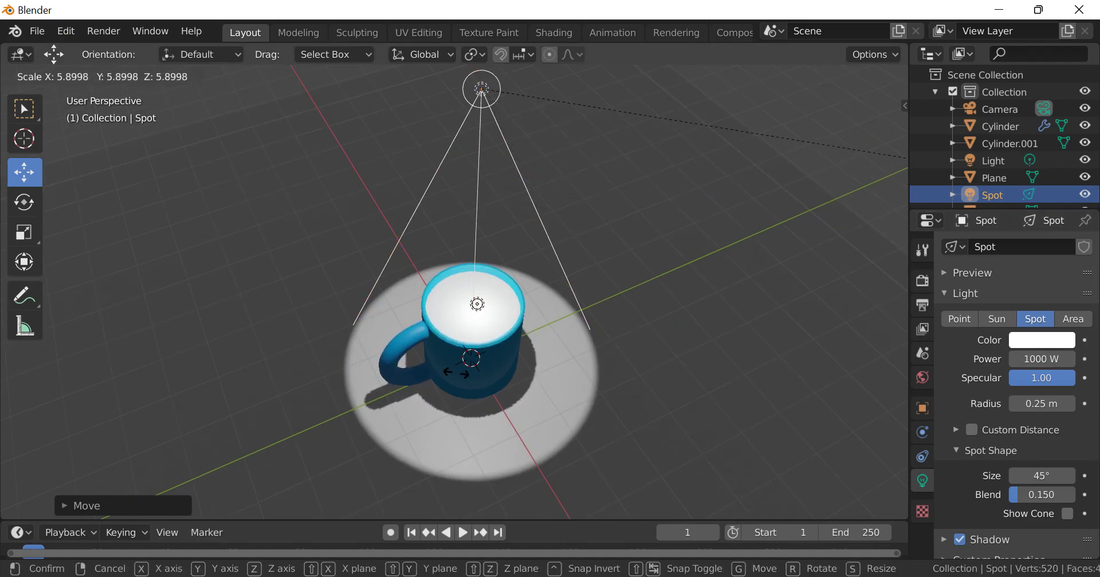
pyautogui.click(345, 95)
pyautogui.scroll(-2, 593, 192)
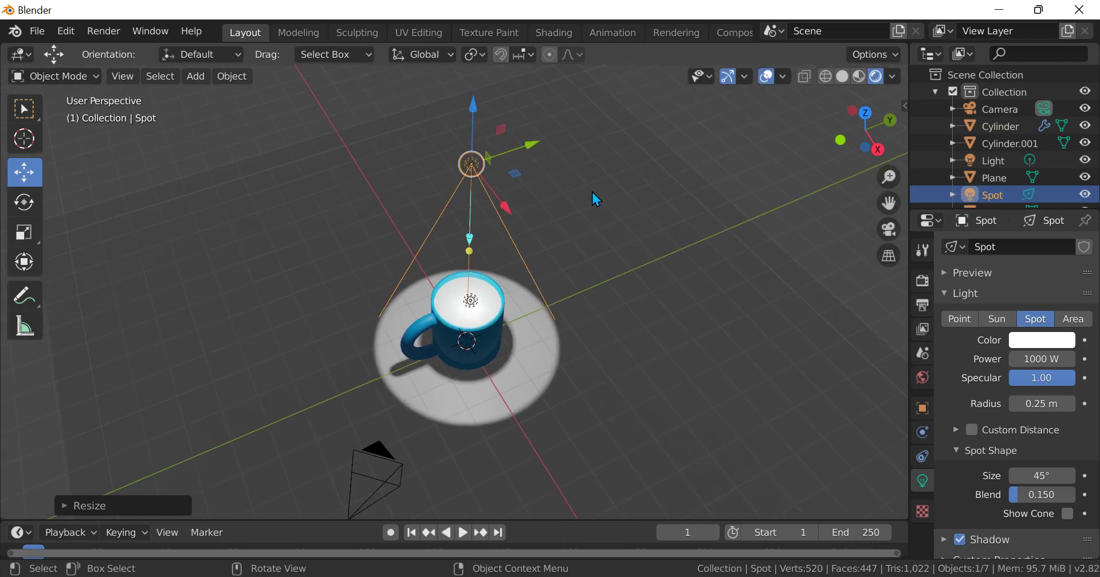
# Raise the spot light along the Z axis to widen its pool of light, and scale the light down
pyautogui.moveTo(496, 132); pyautogui.dragTo(874, 481)
pyautogui.click(725, 547)
pyautogui.press('s')
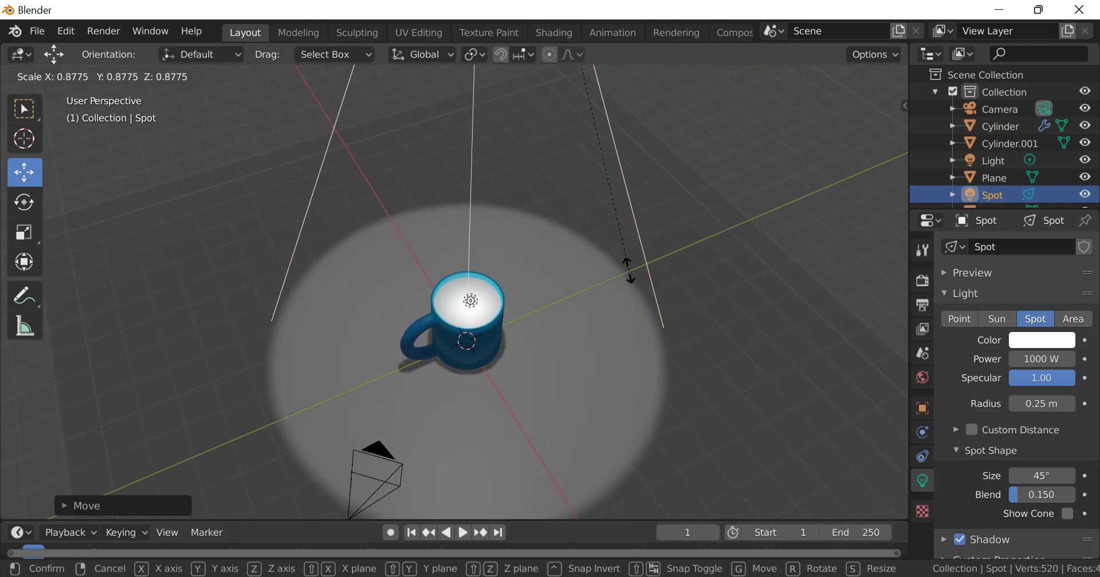
pyautogui.click(562, 320)
pyautogui.scroll(-3, 562, 312)
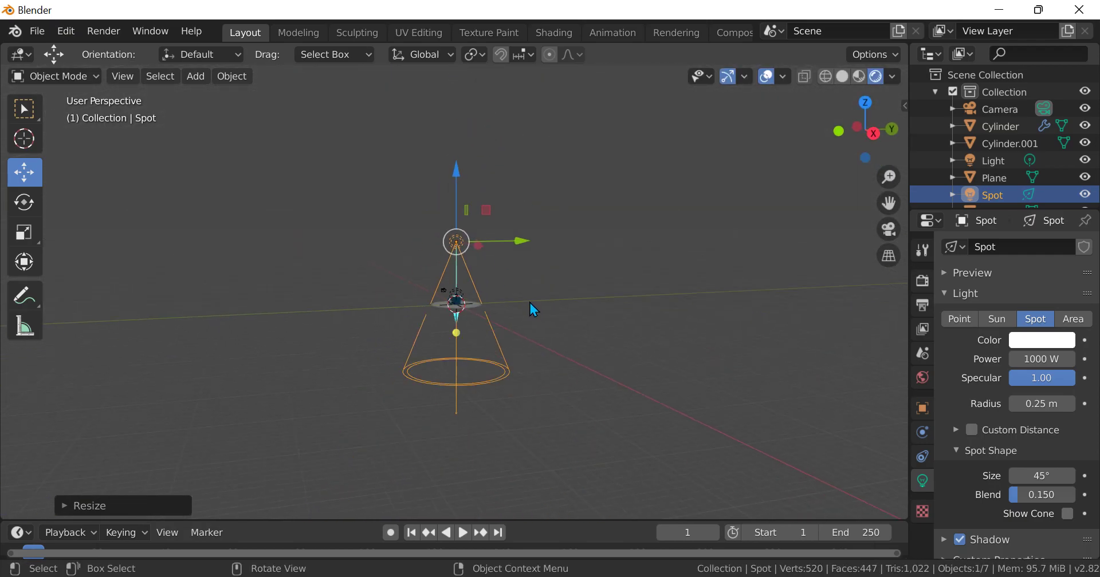
pyautogui.press('s')
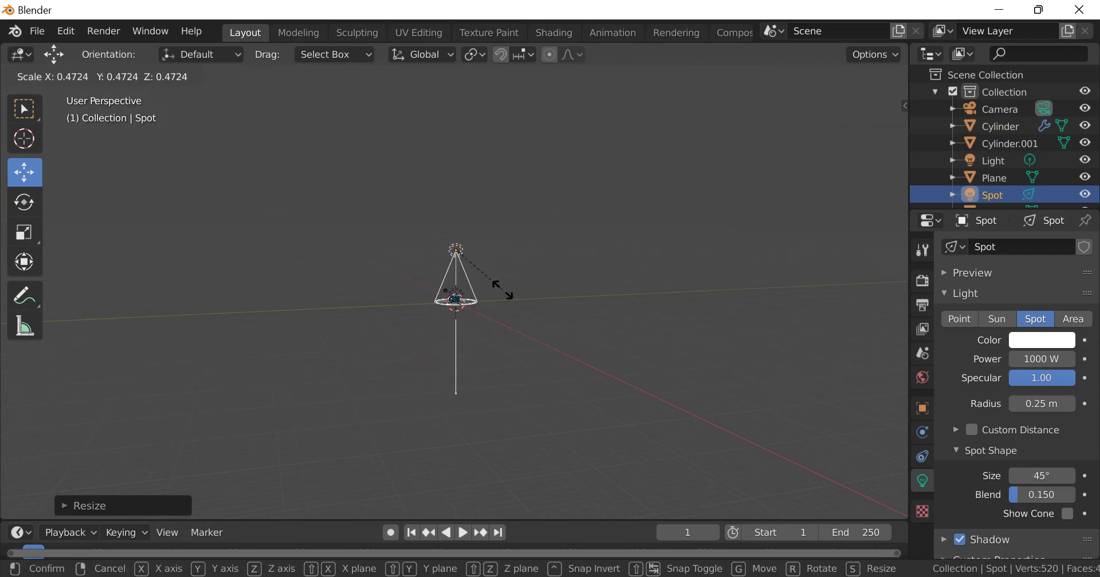
pyautogui.click(502, 290)
pyautogui.scroll(6, 531, 347)
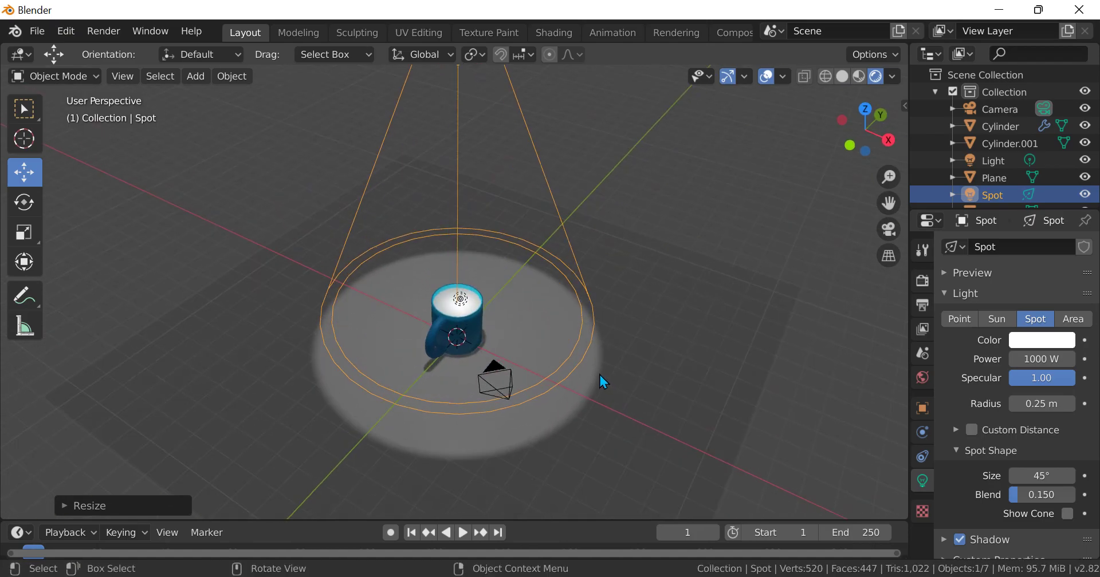
# Set the spot light's power to 5000 W
pyautogui.scroll(-2, 599, 375)
pyautogui.moveTo(599, 376); pyautogui.dragTo(520, 380, button='middle')
pyautogui.scroll(-1, 520, 379)
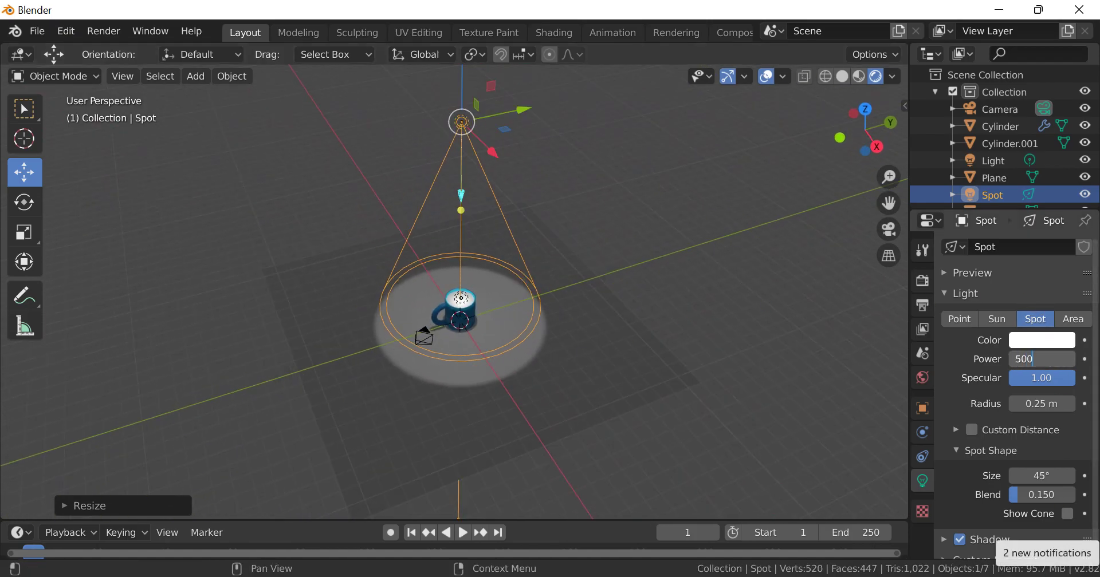
pyautogui.press('Return')
pyautogui.scroll(5, 662, 263)
pyautogui.moveTo(628, 326)
pyautogui.mouseDown(button='middle')
pyautogui.moveTo(619, 304)
pyautogui.moveTo(640, 331)
pyautogui.mouseUp(button='middle')
pyautogui.scroll(-2, 640, 331)
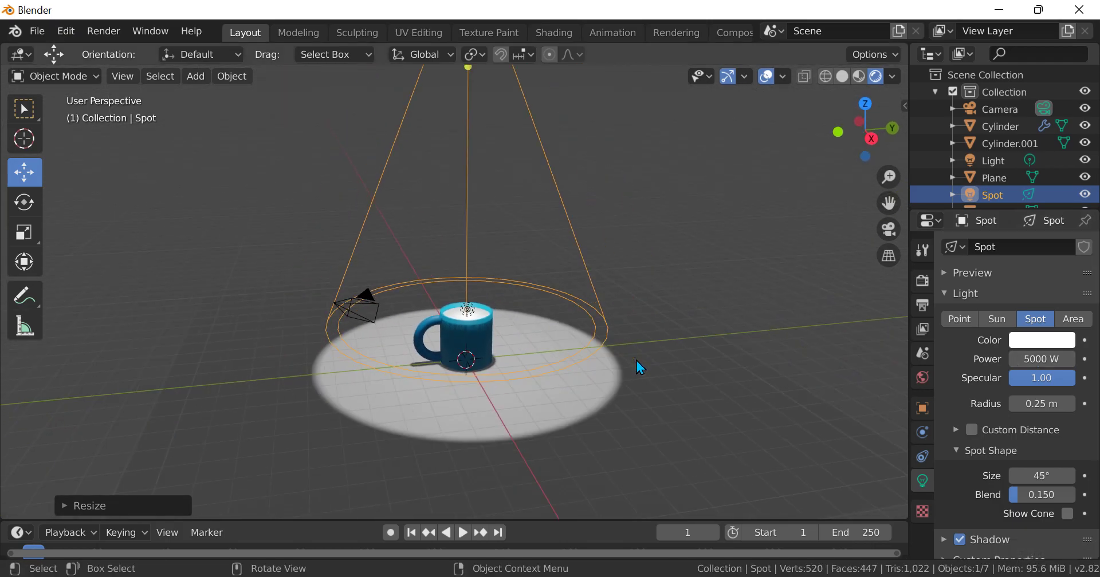
# Render a test image and examine the mug's lighting under the spot light
pyautogui.press('F12')
pyautogui.scroll(-2, 610, 355)
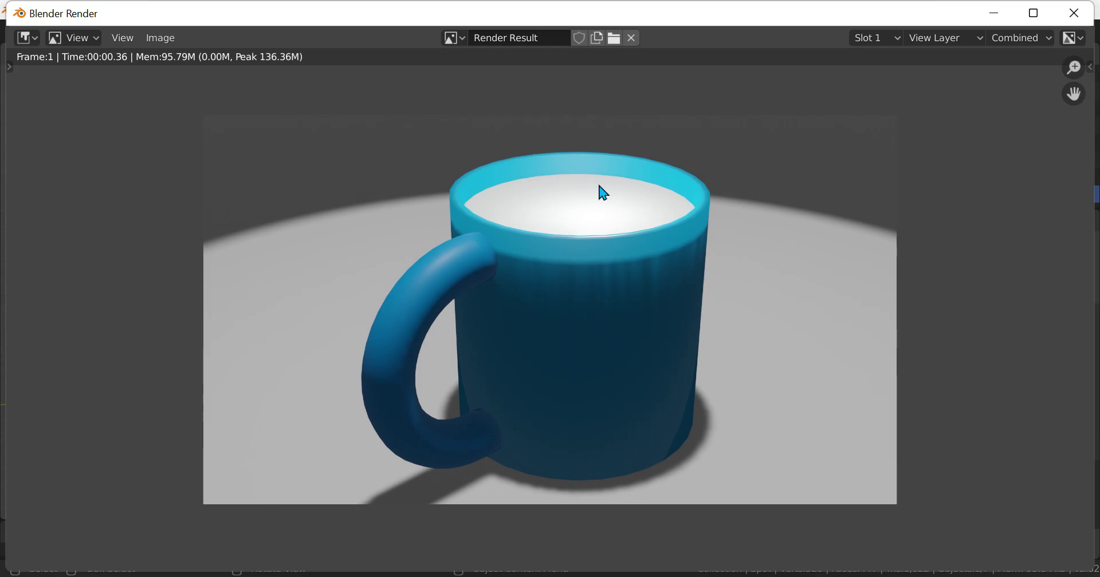
pyautogui.scroll(1, 443, 222)
pyautogui.scroll(-1, 448, 424)
pyautogui.press('Escape')
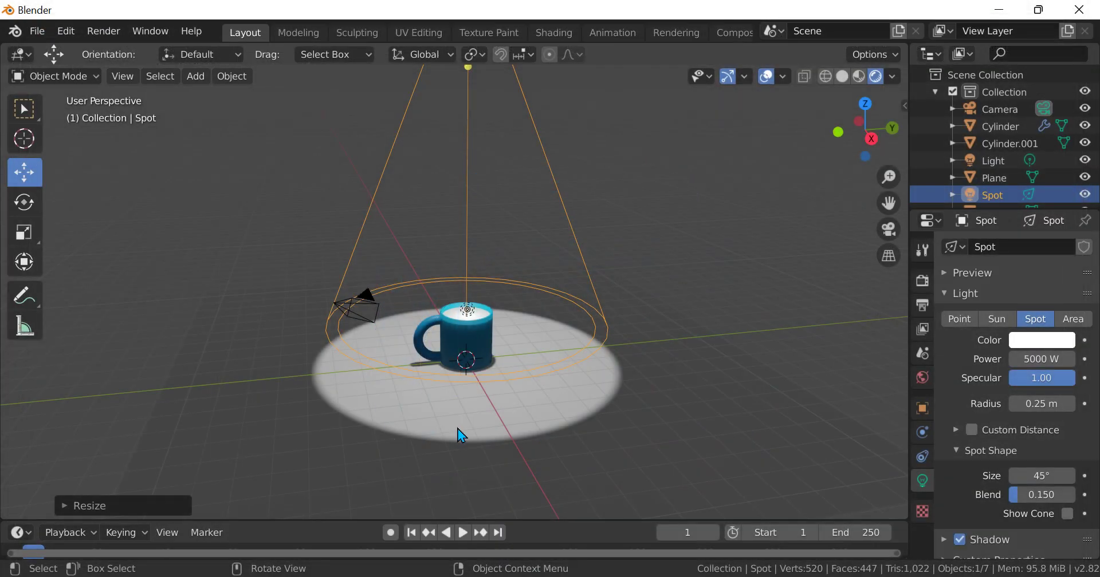
# Add a second point light and move it along the negative X axis toward the floor plane's edge
pyautogui.moveTo(456, 434); pyautogui.dragTo(577, 443, button='middle')
pyautogui.scroll(-10, 576, 443)
pyautogui.scroll(4, 572, 397)
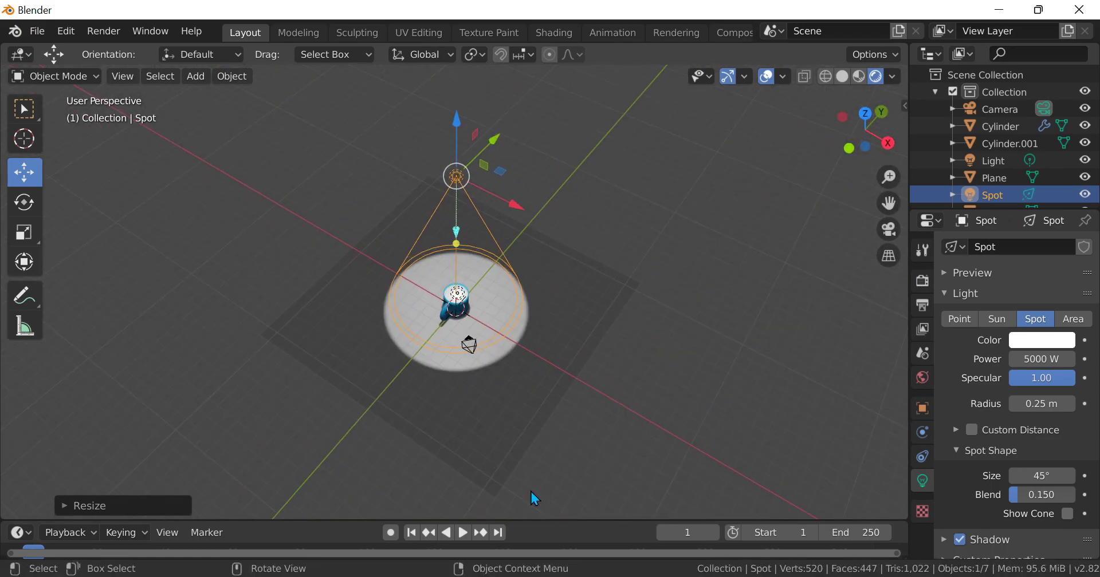
pyautogui.moveTo(492, 420); pyautogui.dragTo(372, 270, button='middle')
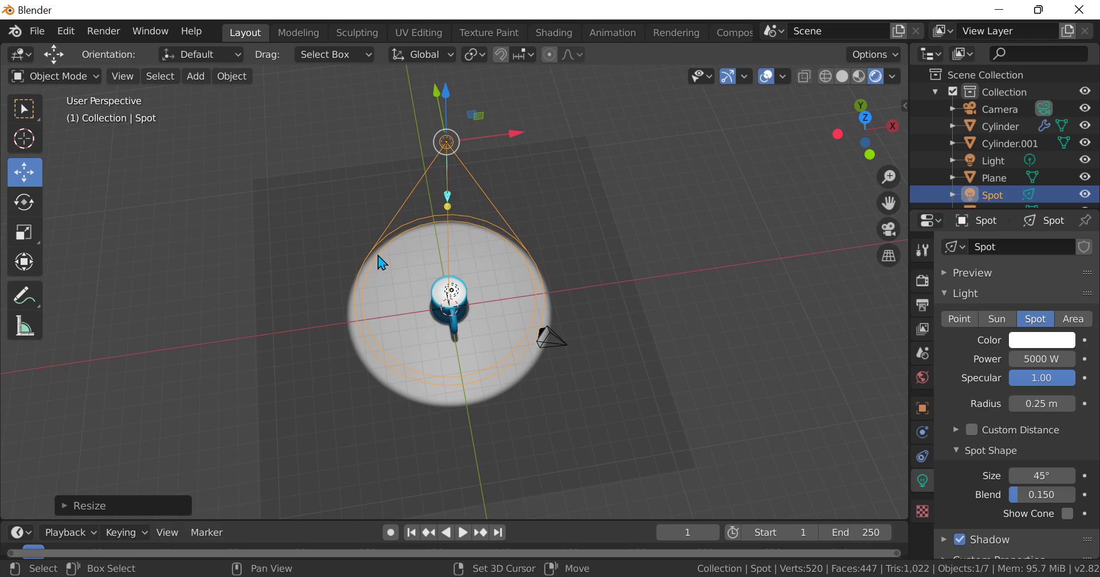
pyautogui.hotkey('shift', 'a')
pyautogui.moveTo(371, 239)
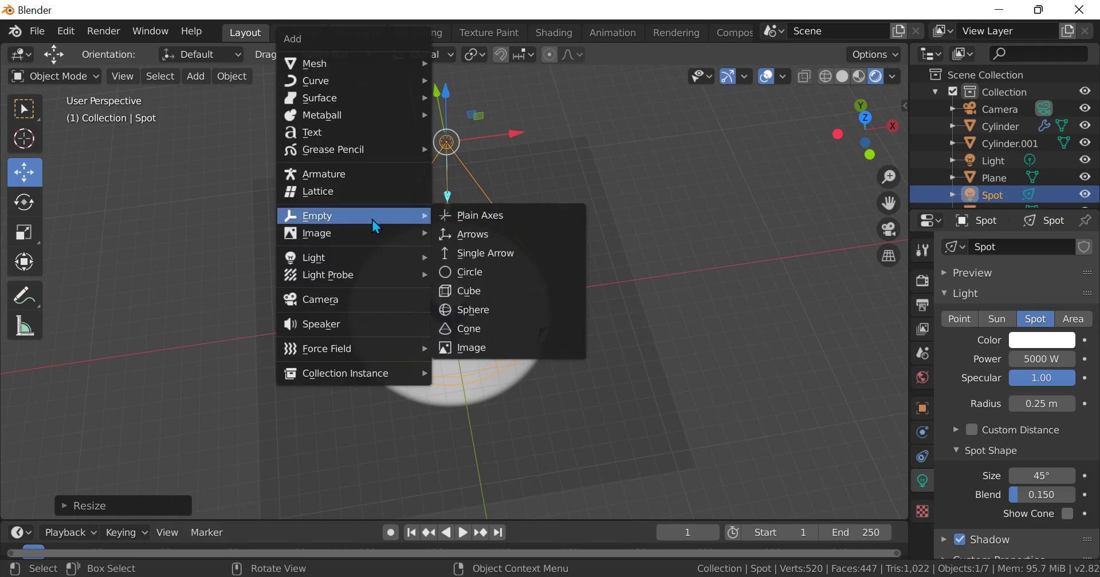
pyautogui.moveTo(349, 259)
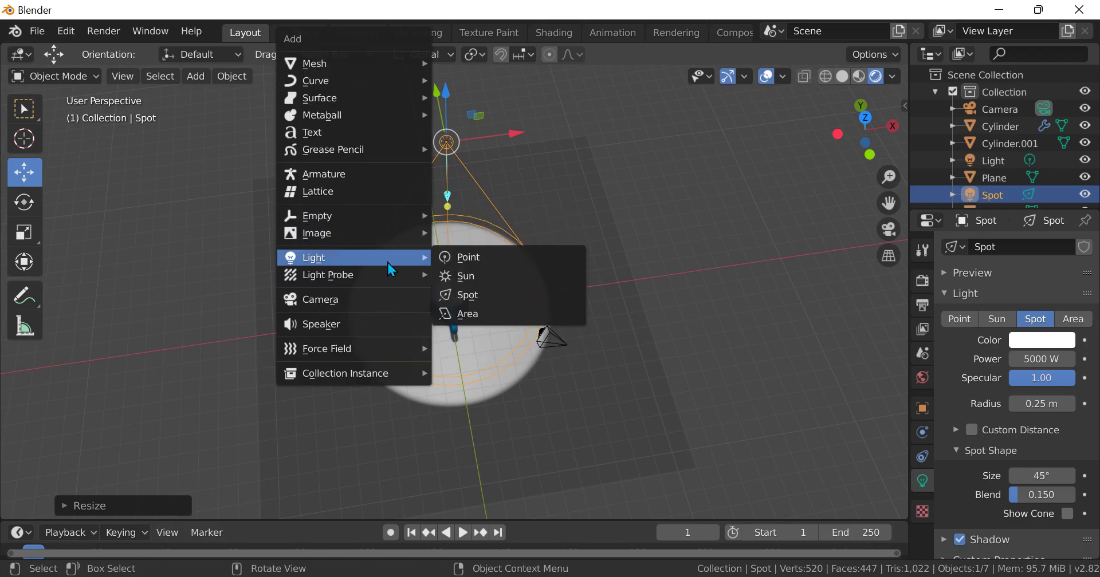
pyautogui.click(506, 256)
pyautogui.moveTo(521, 297); pyautogui.dragTo(287, 286)
pyautogui.moveTo(259, 282); pyautogui.dragTo(504, 335, button='middle')
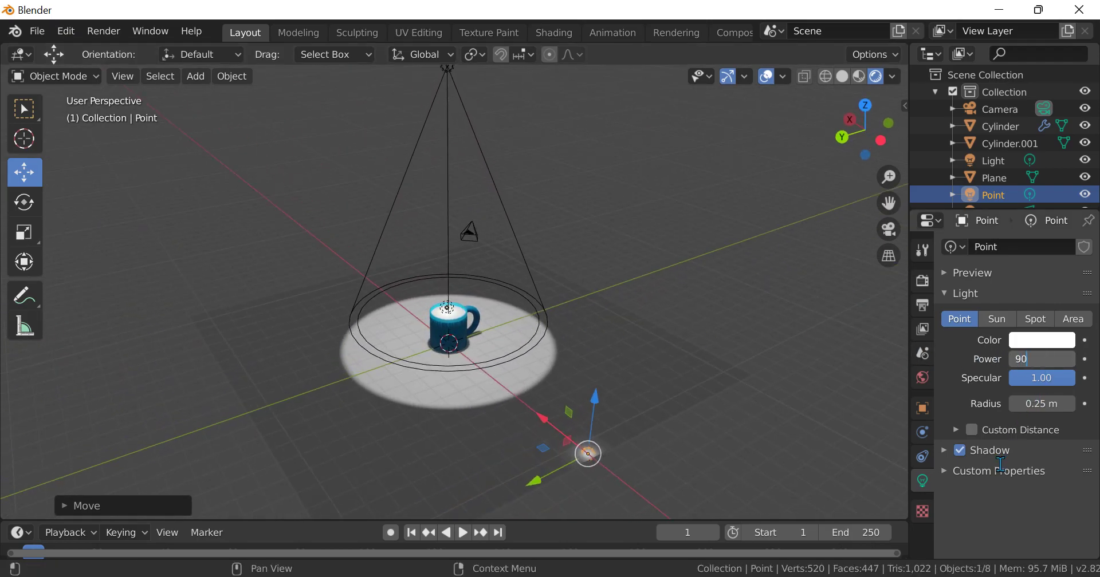
# Set the new point light's power to 9000 W and raise it along the Z axis above the floor plane
pyautogui.press('Return')
pyautogui.moveTo(831, 412); pyautogui.dragTo(644, 375, button='middle')
pyautogui.scroll(-1, 641, 369)
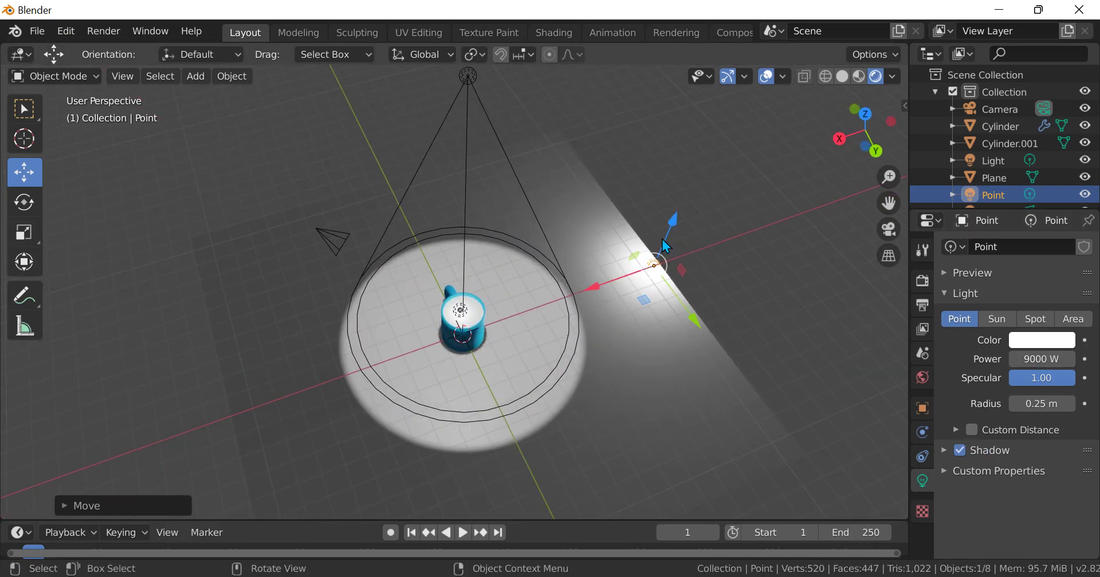
pyautogui.moveTo(662, 239); pyautogui.dragTo(679, 201)
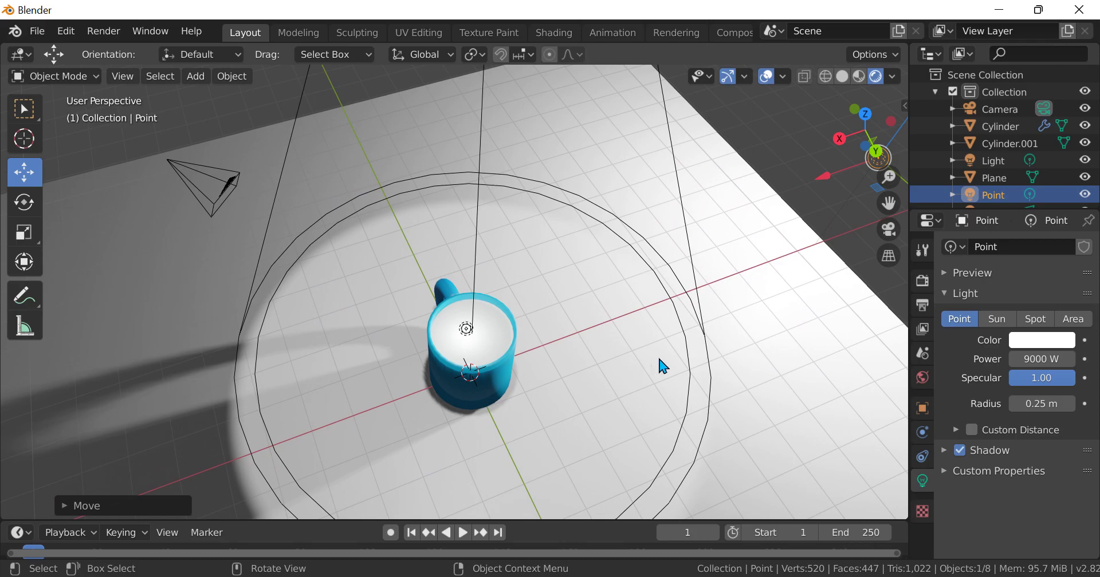
# Examine the mug's lighting and shadows from around the scene and through the camera
pyautogui.scroll(1, 544, 339)
pyautogui.moveTo(536, 339); pyautogui.dragTo(651, 315, button='middle')
pyautogui.scroll(-7, 549, 364)
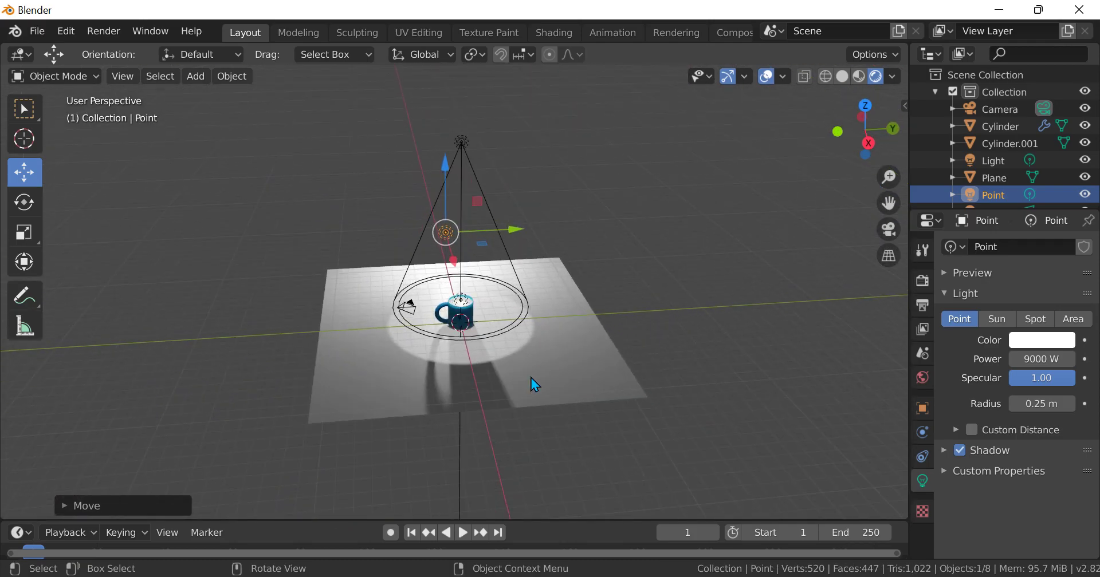
pyautogui.press('KP_0')
pyautogui.scroll(3, 524, 434)
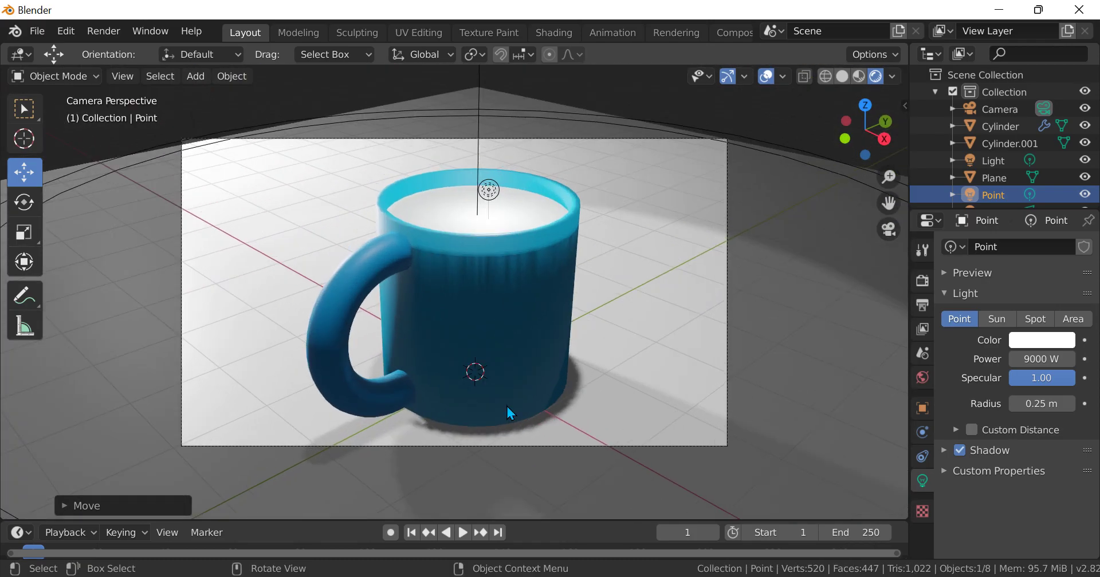
pyautogui.scroll(-3, 507, 407)
pyautogui.moveTo(447, 390); pyautogui.dragTo(412, 309, button='middle')
pyautogui.scroll(-8, 401, 286)
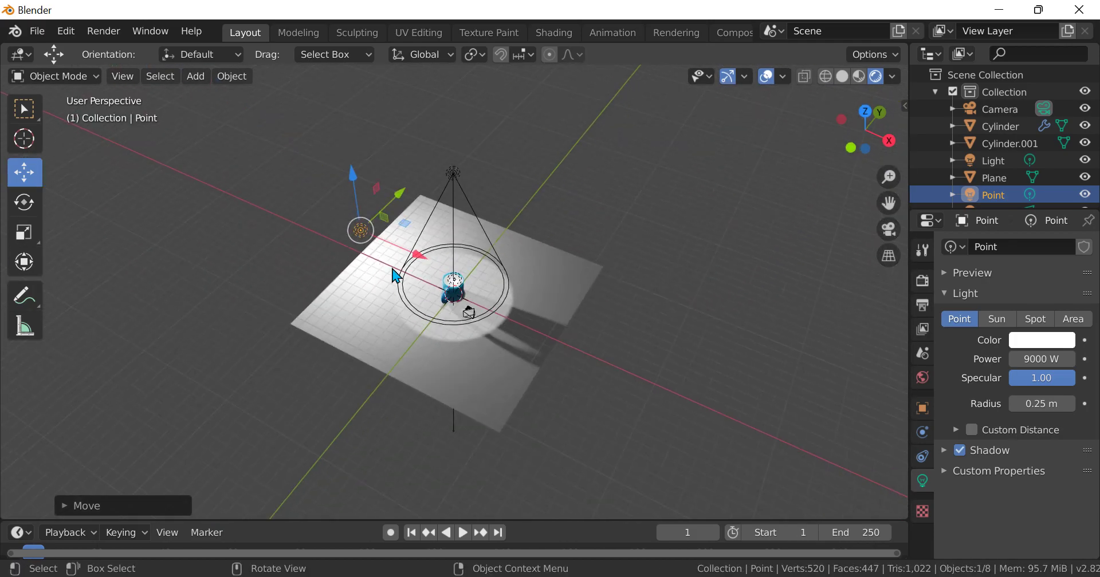
# Move the new point light along the X axis to the camera's side of the mug and render a test image
pyautogui.moveTo(419, 255); pyautogui.dragTo(589, 344)
pyautogui.press('F12')
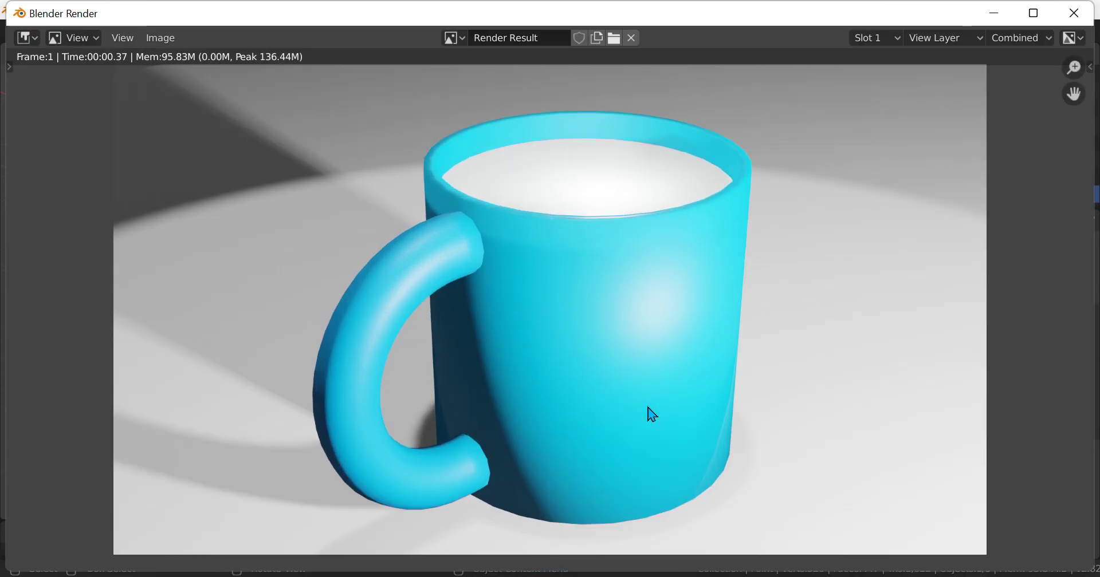
pyautogui.press('Escape')
# Set the new point light's power to 1000 W
pyautogui.click(1030, 359)
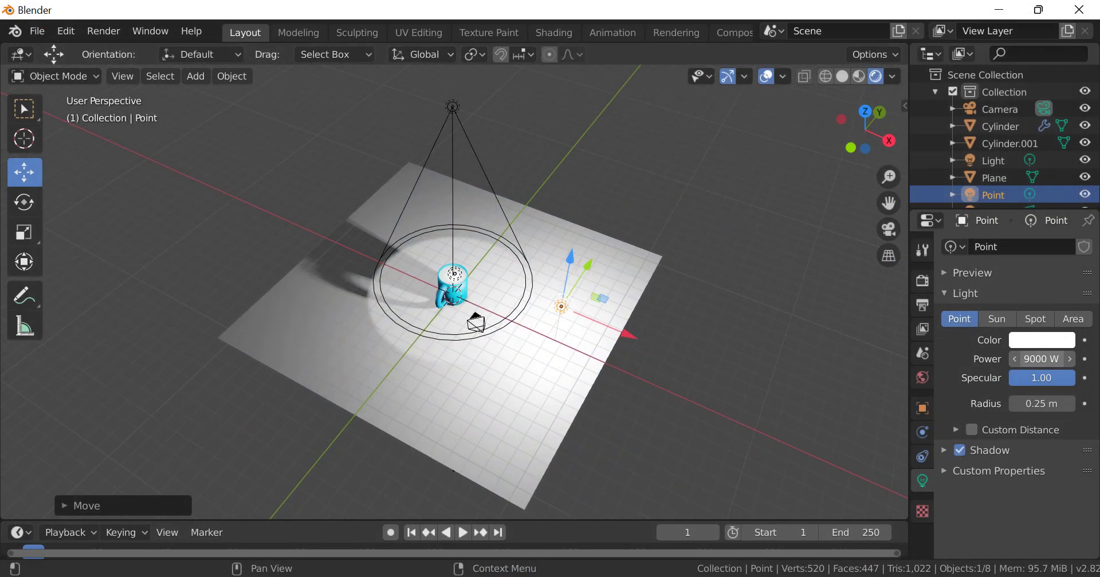
pyautogui.press('BackSpace')
pyautogui.write('1000')
pyautogui.press('Return')
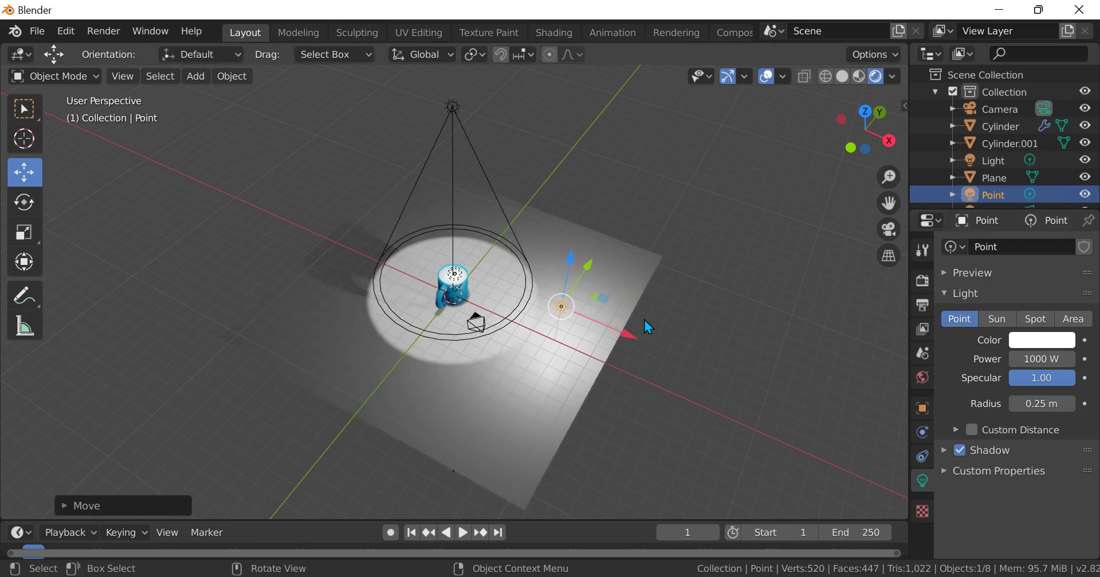
pyautogui.scroll(4, 644, 320)
# Render the image again and examine the mug's rim, handle and liquid up close
pyautogui.press('F12')
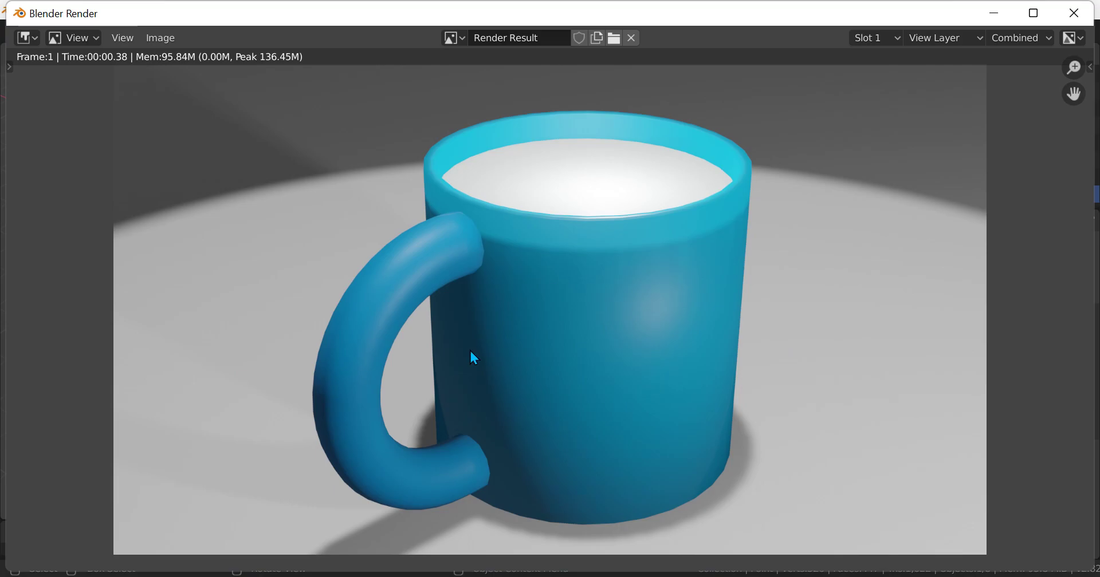
pyautogui.scroll(1, 756, 253)
pyautogui.scroll(1, 654, 262)
pyautogui.moveTo(751, 252); pyautogui.dragTo(453, 277, button='middle')
pyautogui.scroll(-4, 654, 267)
pyautogui.scroll(1, 657, 276)
pyautogui.press('Escape')
pyautogui.scroll(2, 768, 305)
pyautogui.scroll(1, 458, 278)
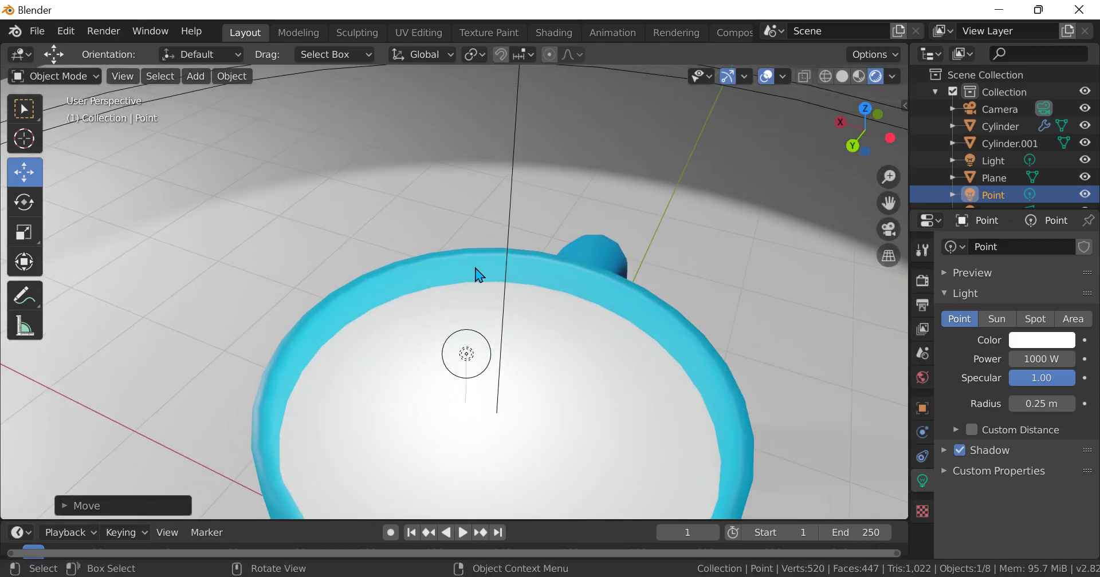